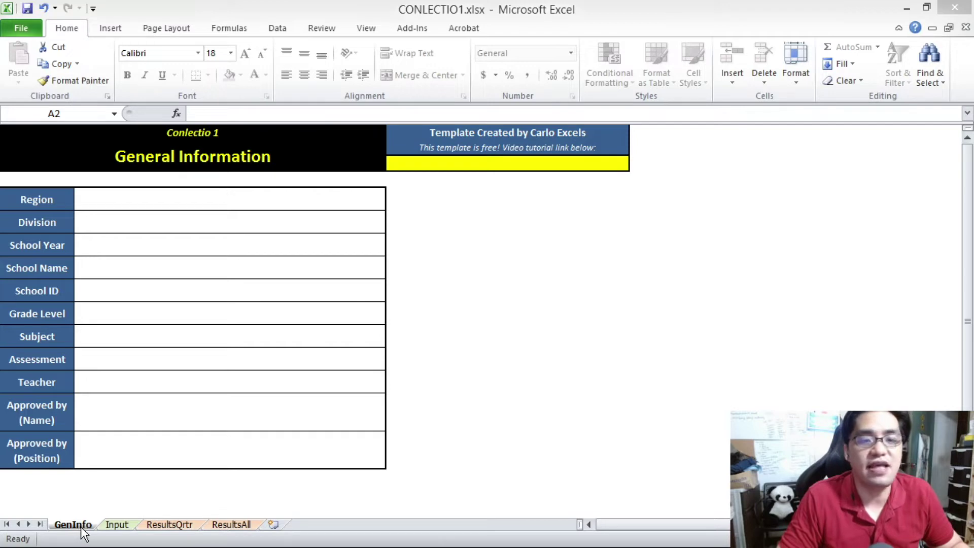
- Look through the Input, ResultsQrtr and ResultsAll sheets, and examine the field labels from Region to Approved by (Position) on GenInfo
click(117, 525)
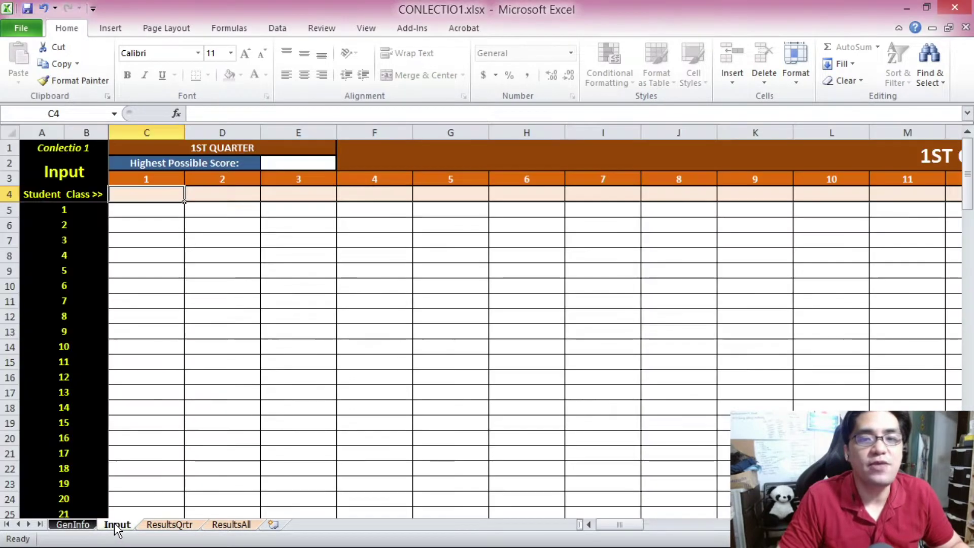
click(169, 525)
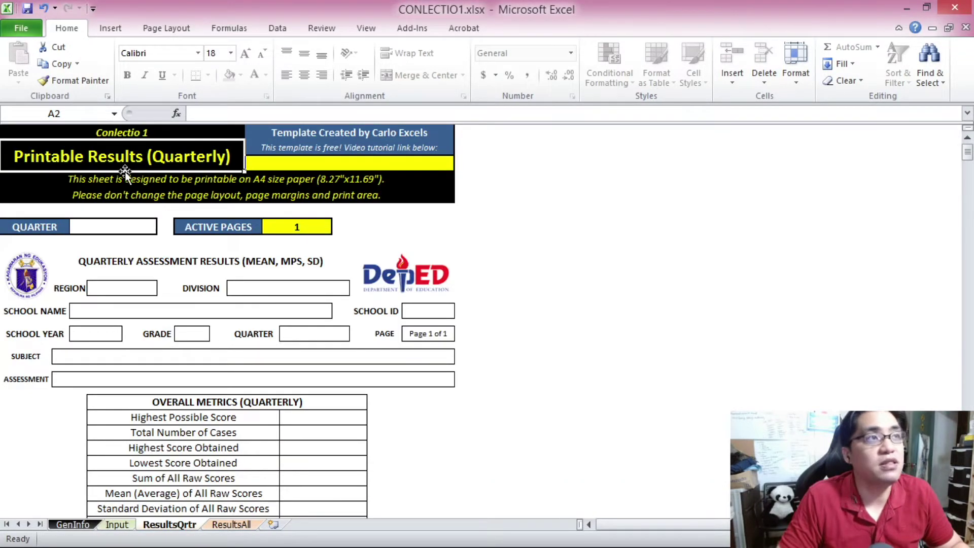
click(231, 524)
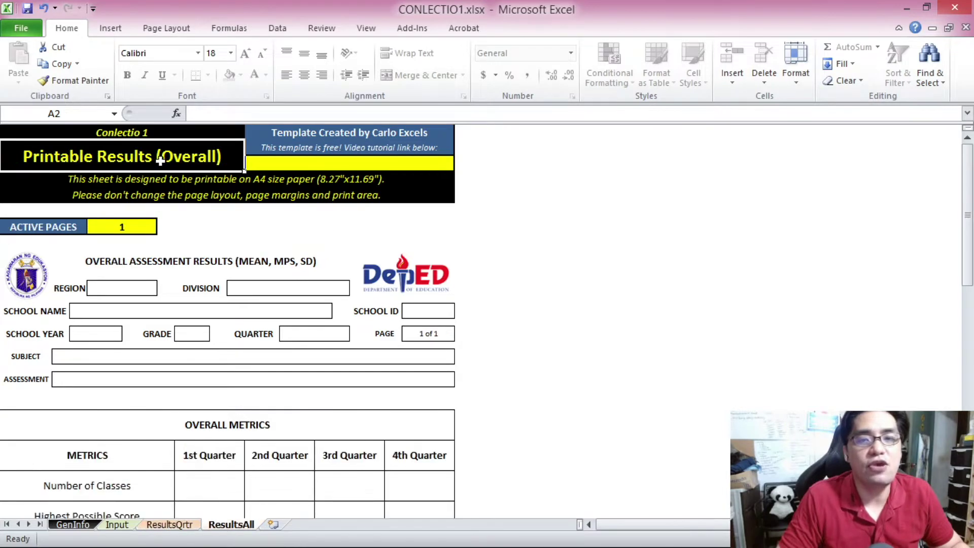
click(68, 523)
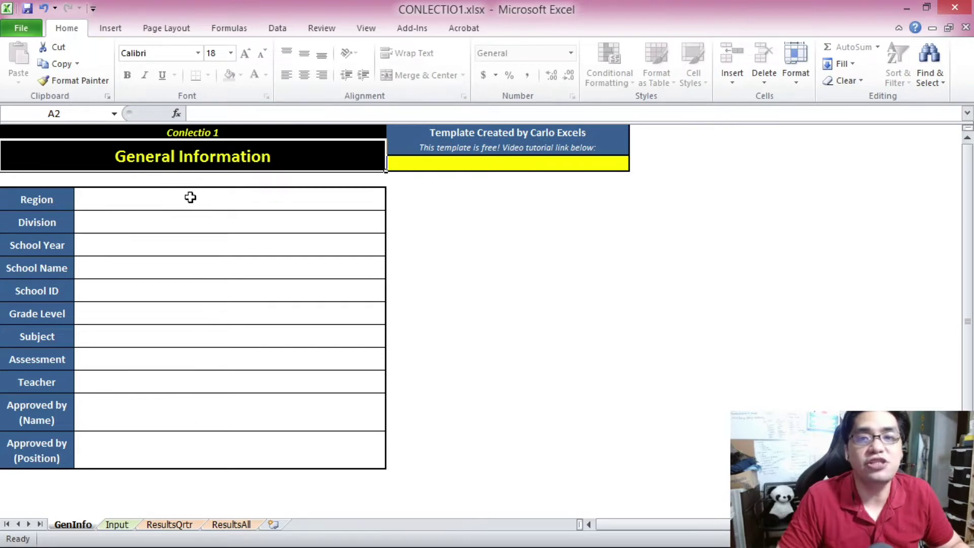
click(55, 197)
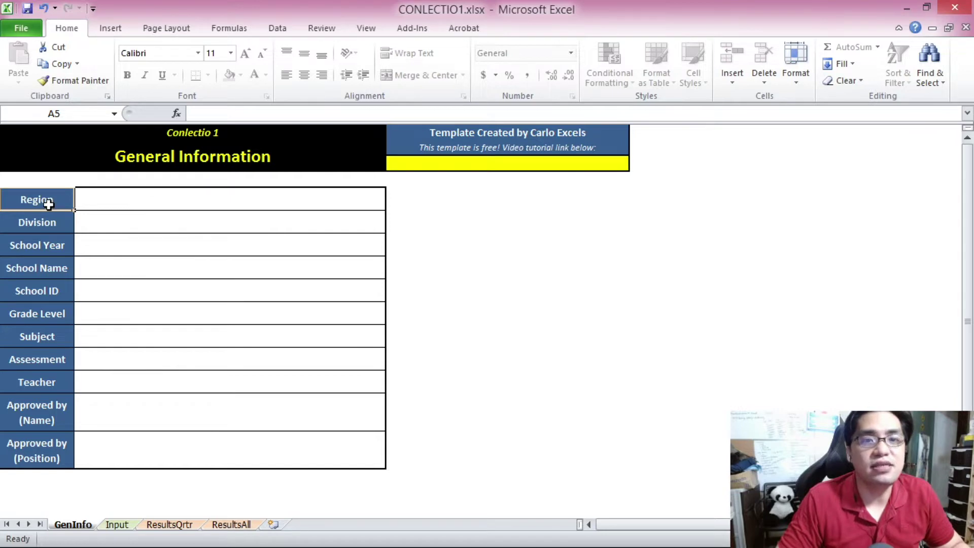
drag(49, 202, 46, 443)
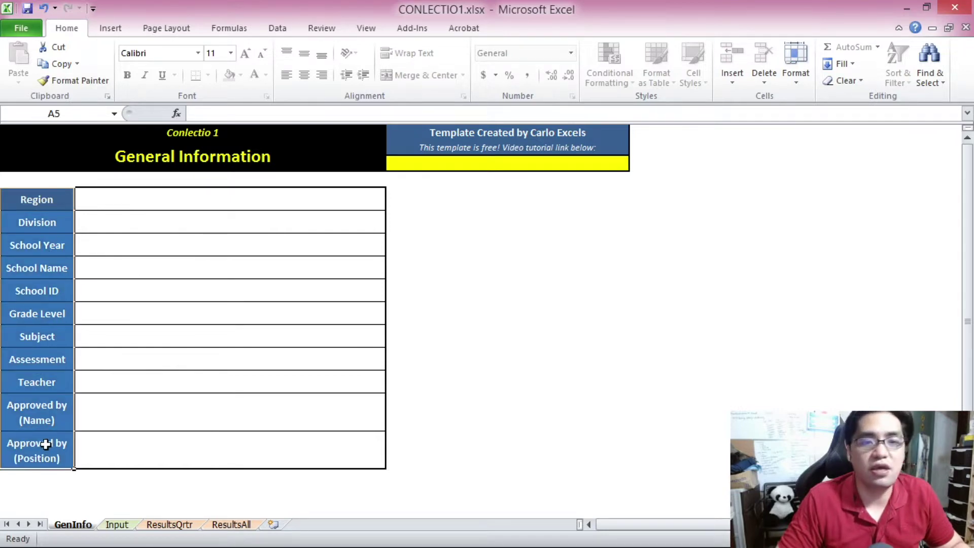
click(60, 198)
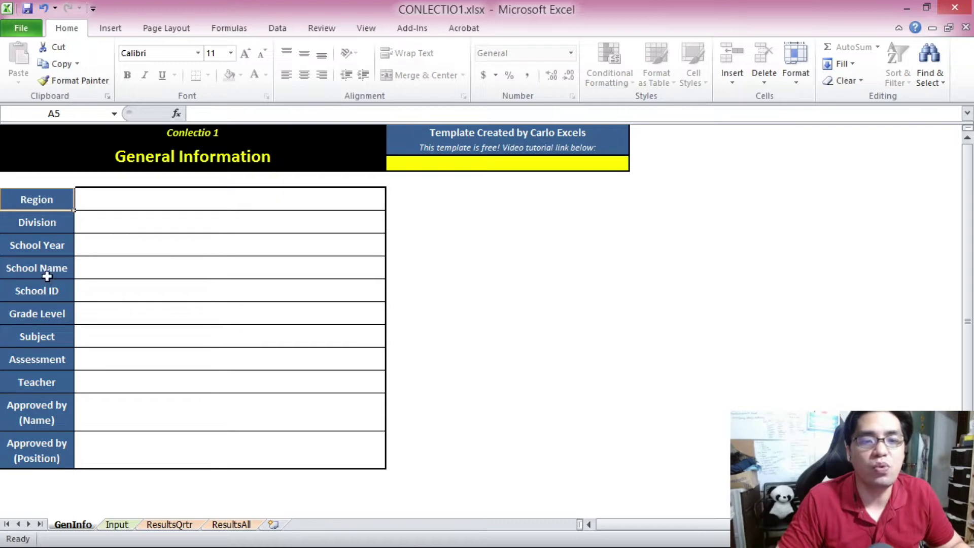
click(48, 454)
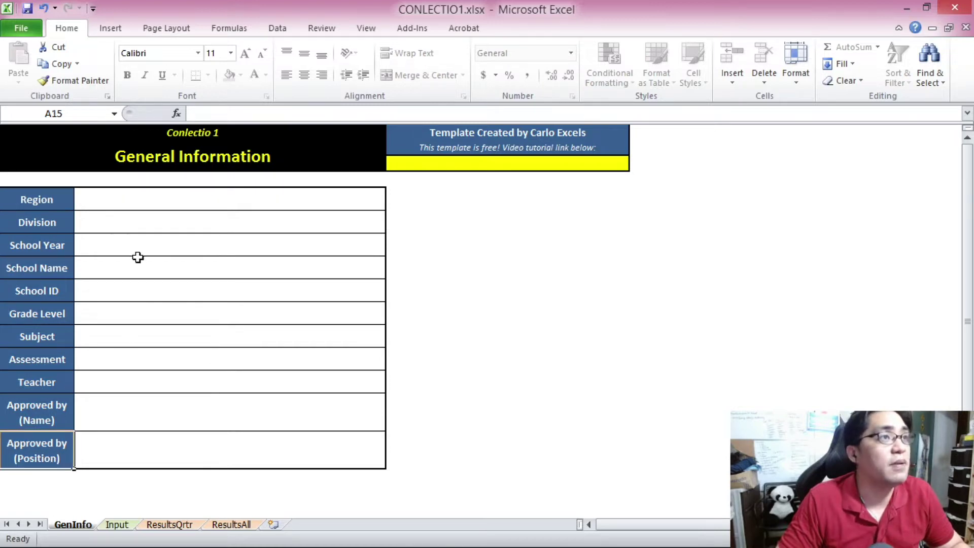
- Set the Region in the General Information table to IV-A
click(223, 200)
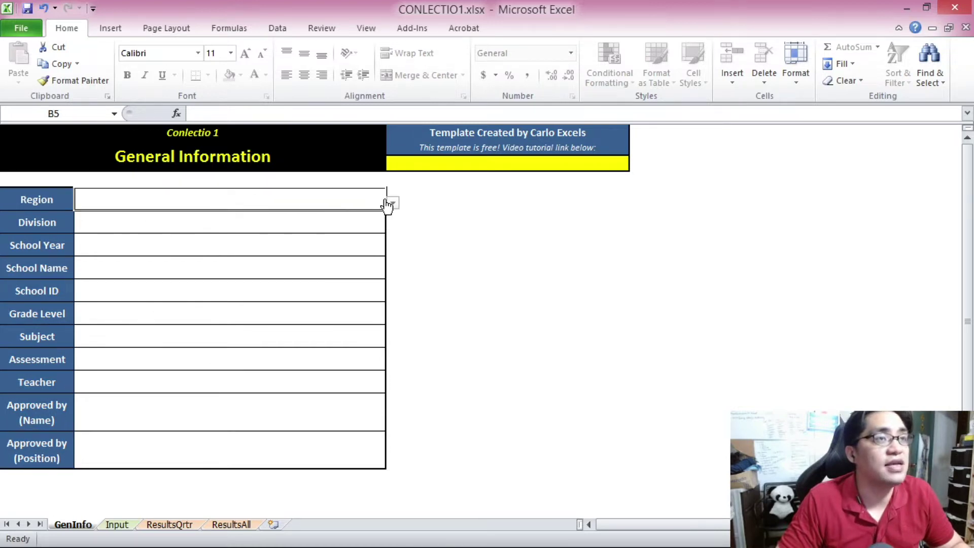
click(391, 203)
mouse_move(394, 228)
mouse_down()
mouse_move(395, 258)
mouse_move(392, 245)
mouse_up()
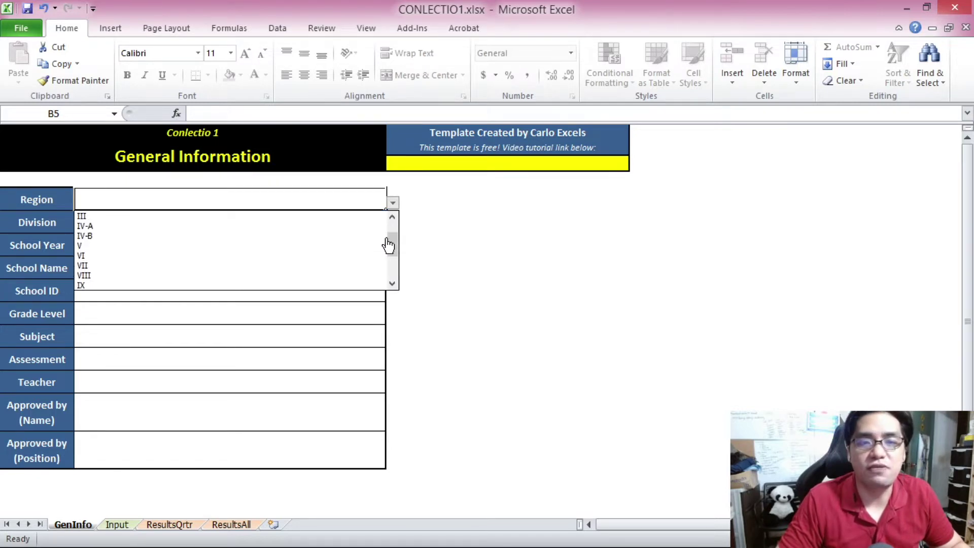
click(316, 226)
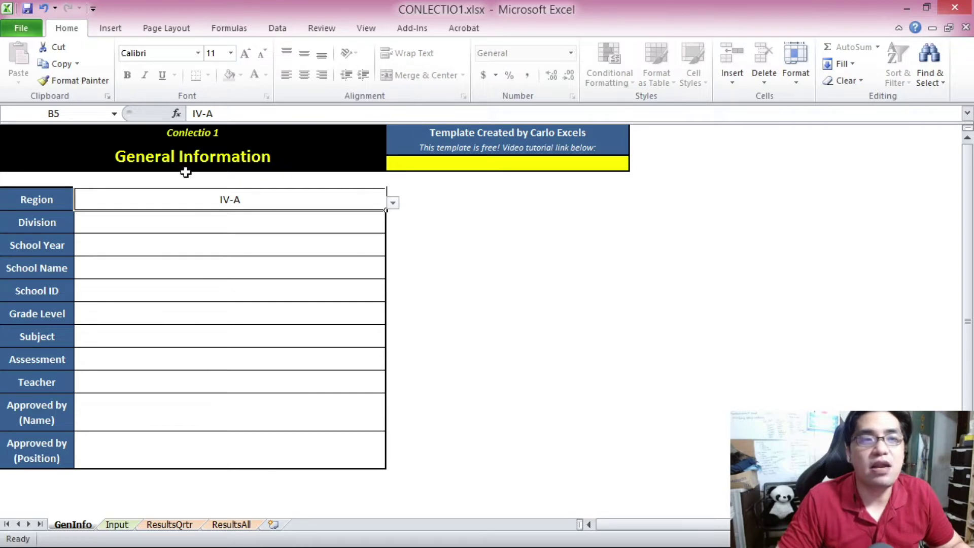
- Set the Division in the General Information table to Batangas City
click(355, 224)
click(393, 226)
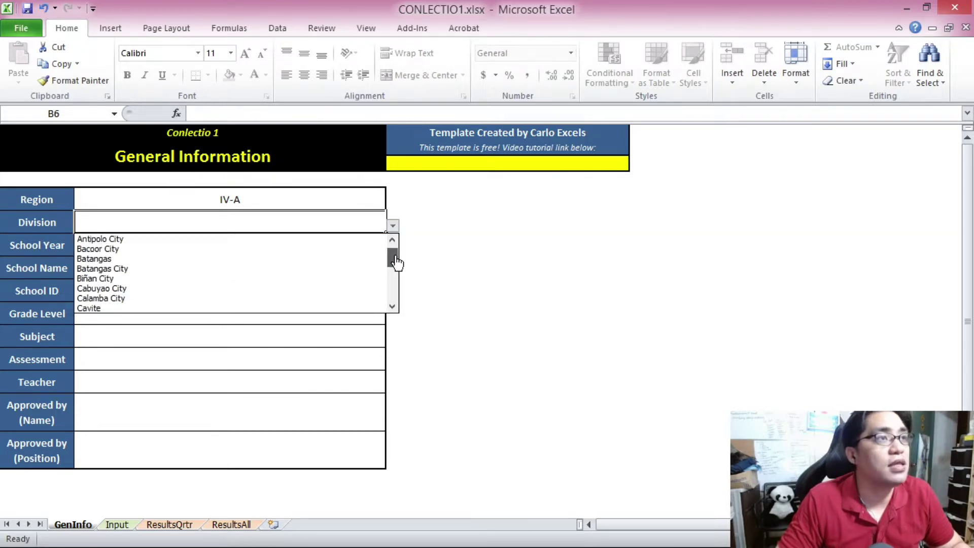
drag(398, 262, 394, 256)
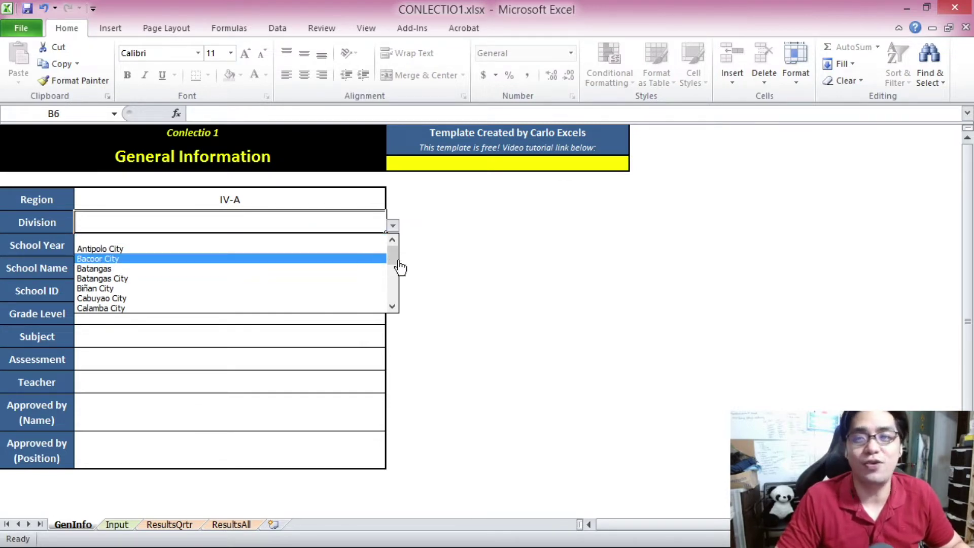
click(374, 279)
click(245, 201)
click(261, 223)
- Set the School Year in the General Information table to 2022-2023
click(279, 244)
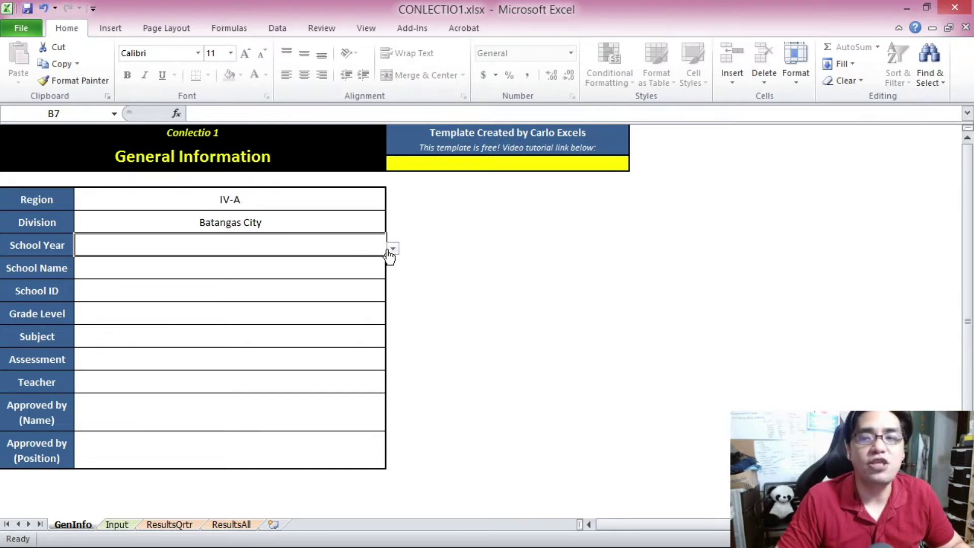
click(391, 248)
click(329, 262)
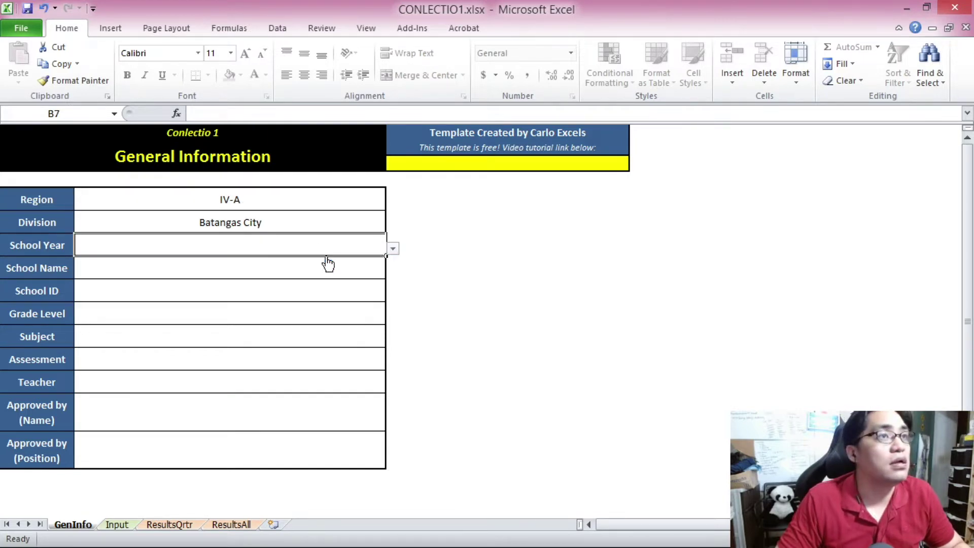
click(393, 249)
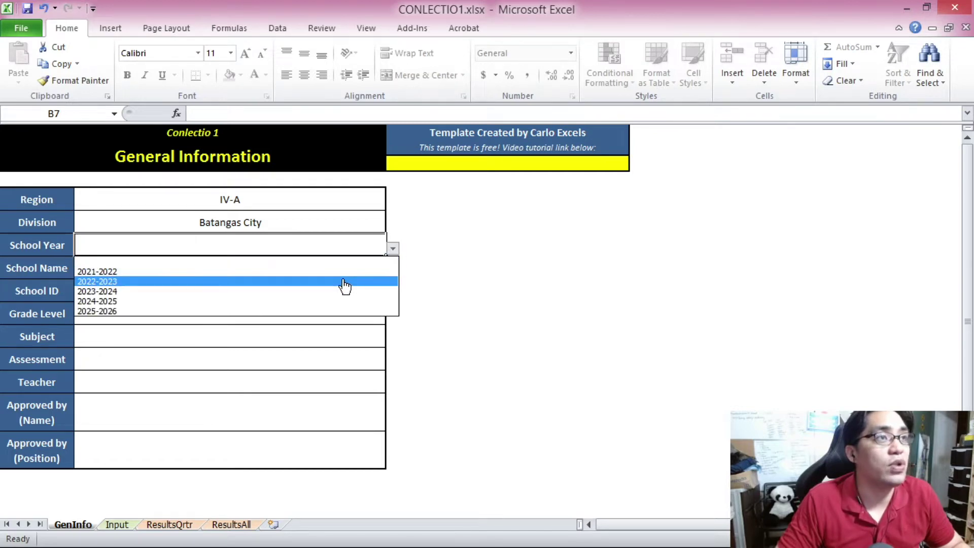
click(345, 286)
- Enter "Youtube University - Basic Education Department" as the School Name
click(303, 269)
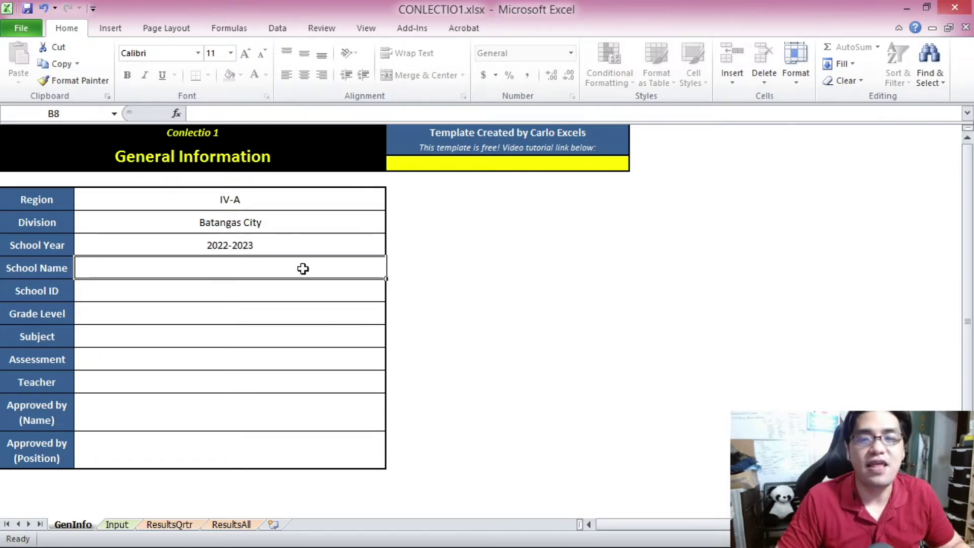
text(You)
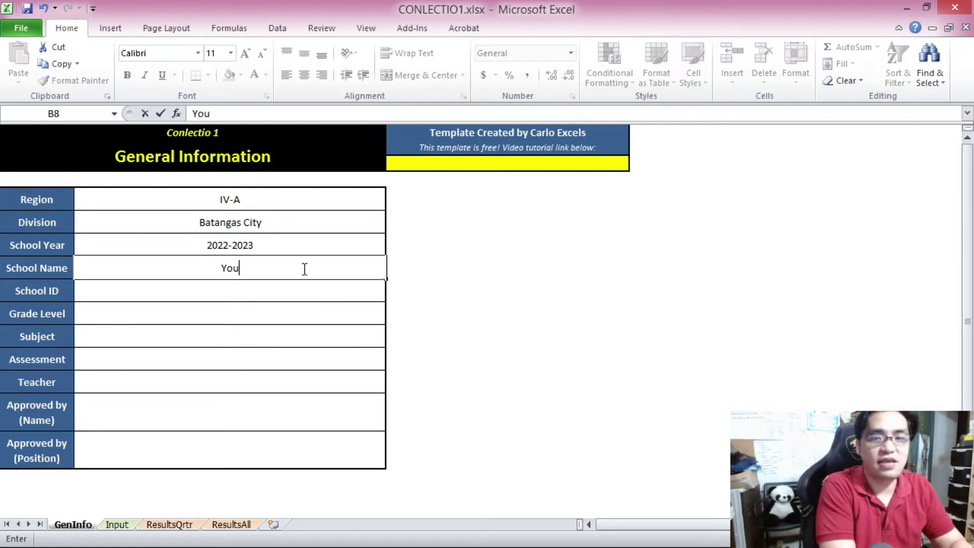
text(tubv)
key(BackSpace)
text(e)
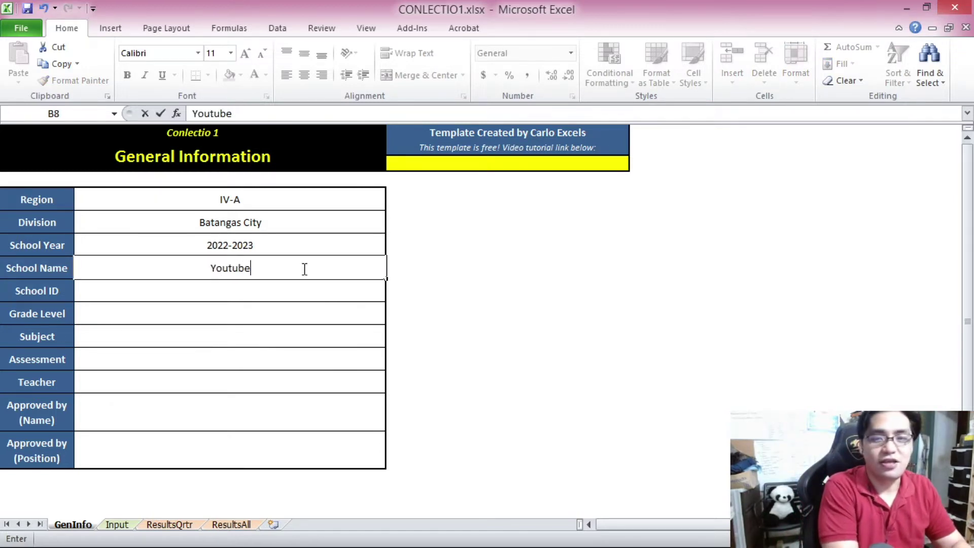
text( Universi)
key(BackSpace)
text(it)
key(BackSpace)
text(r)
key(BackSpace)
text(ty )
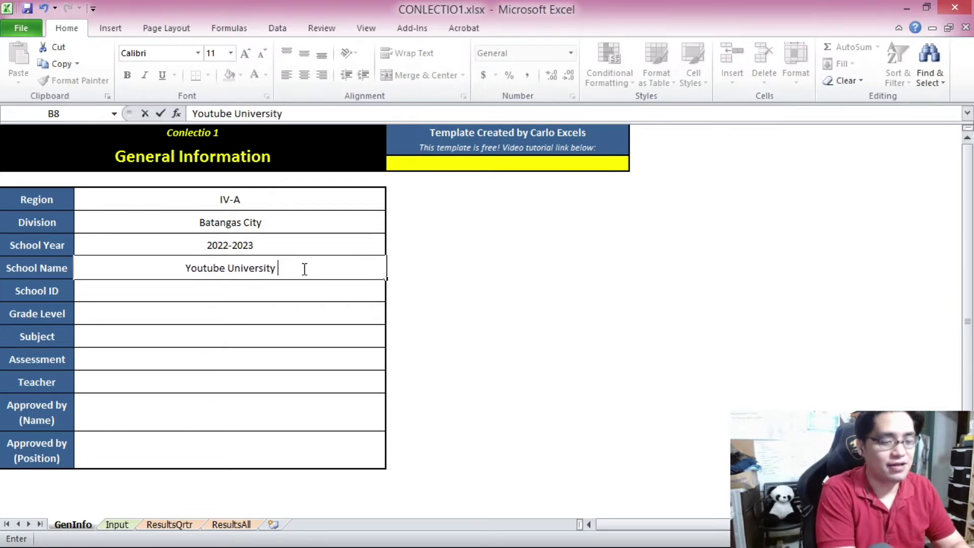
text(- Basic Ed)
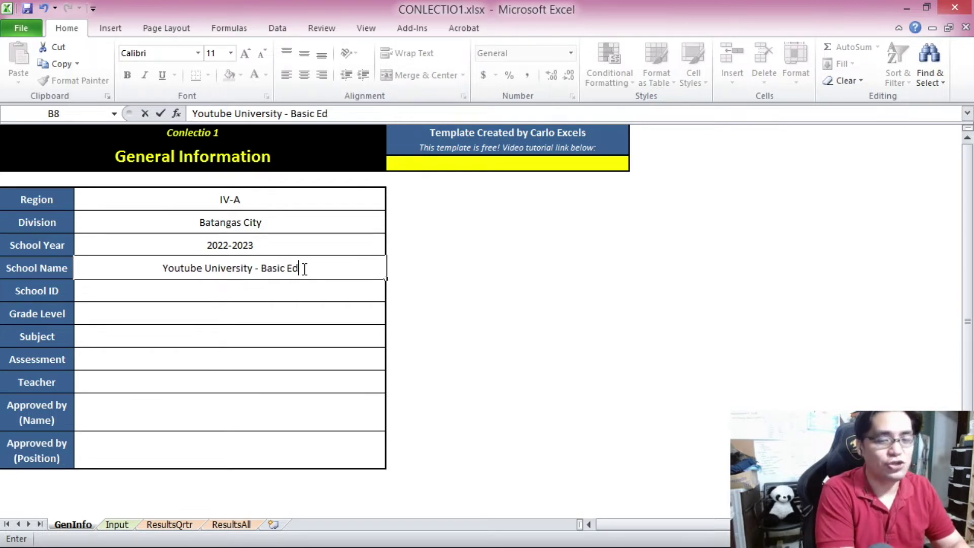
text(ucation Department)
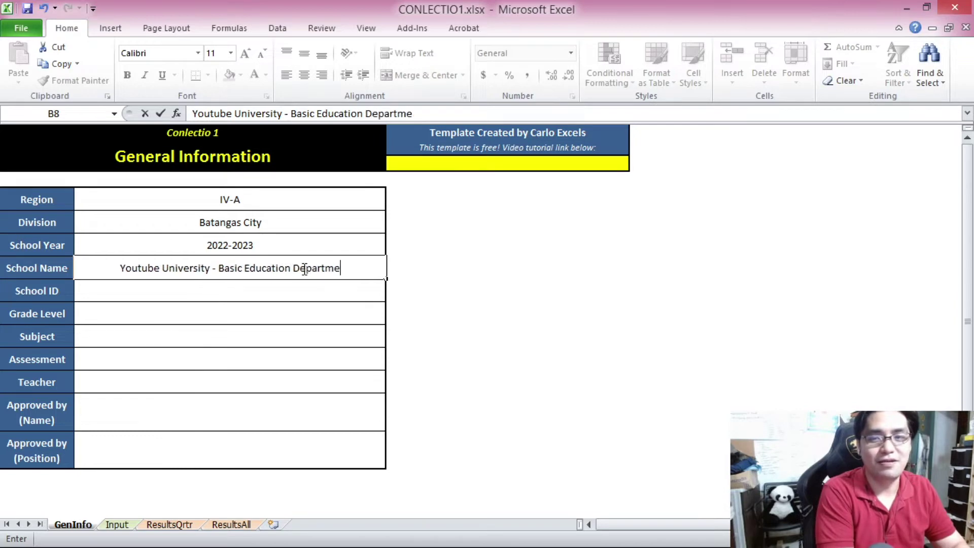
key(Return)
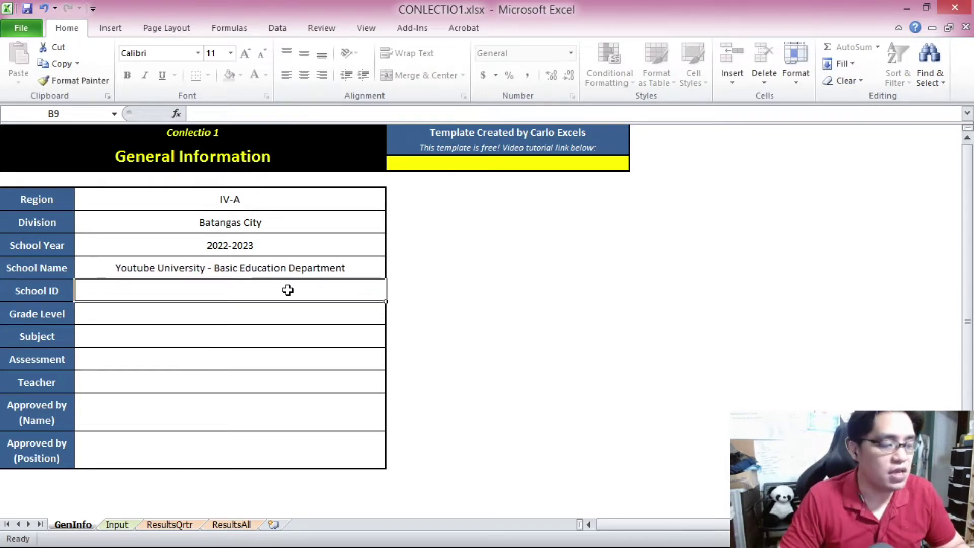
- Try to enter the non-numeric text "asdadadasd" as the School ID, and discard the entry
text(asdadadasd)
key(Return)
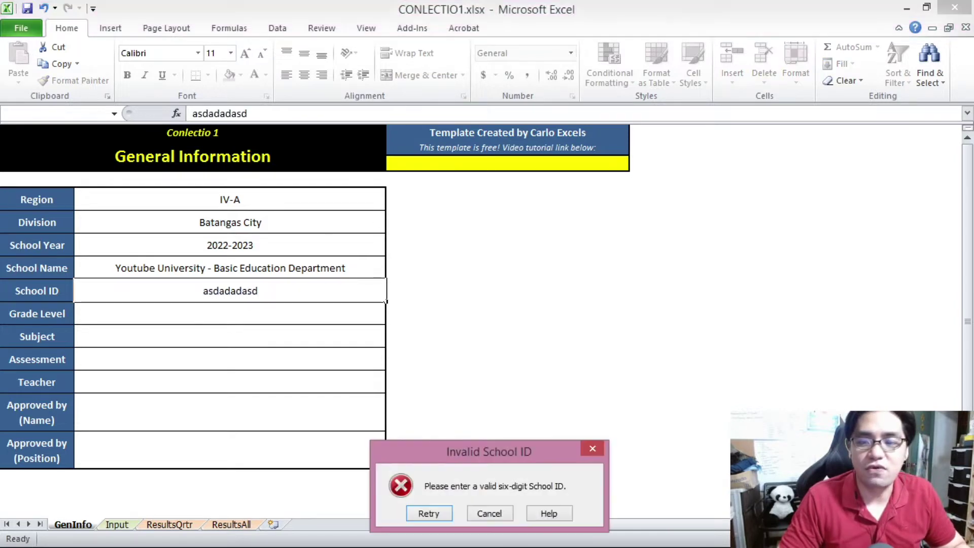
drag(501, 452, 464, 249)
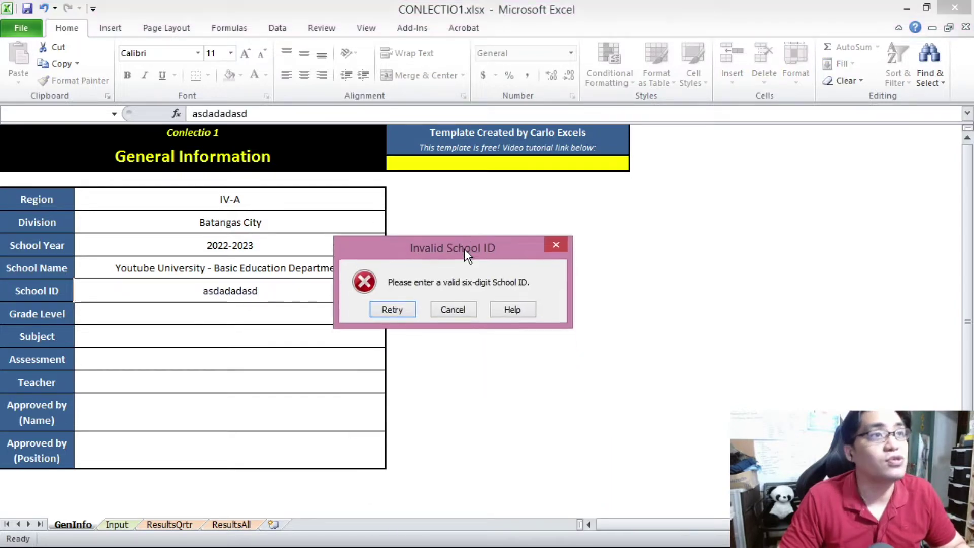
click(456, 309)
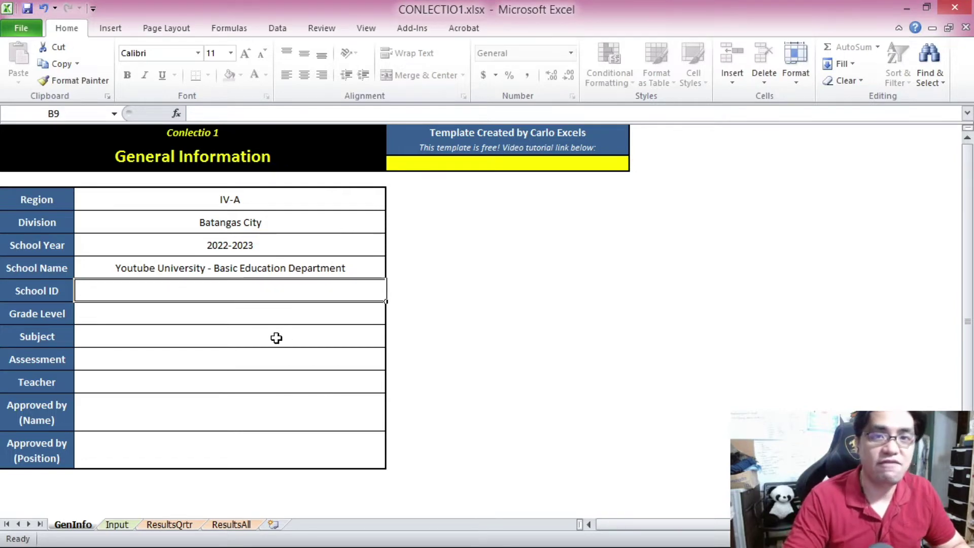
- Enter the six-digit School ID and set the Grade Level to 7
text(123456)
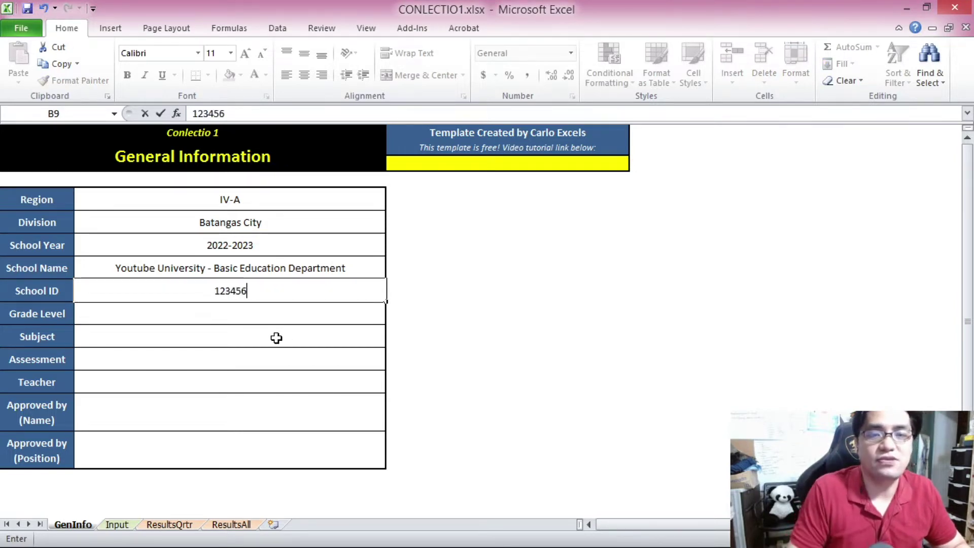
key(Return)
click(386, 317)
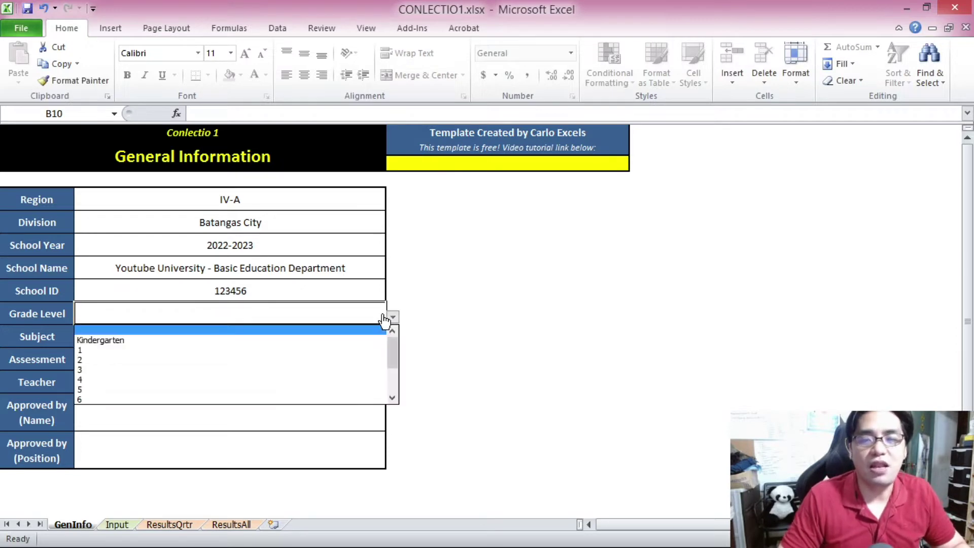
drag(396, 355, 397, 375)
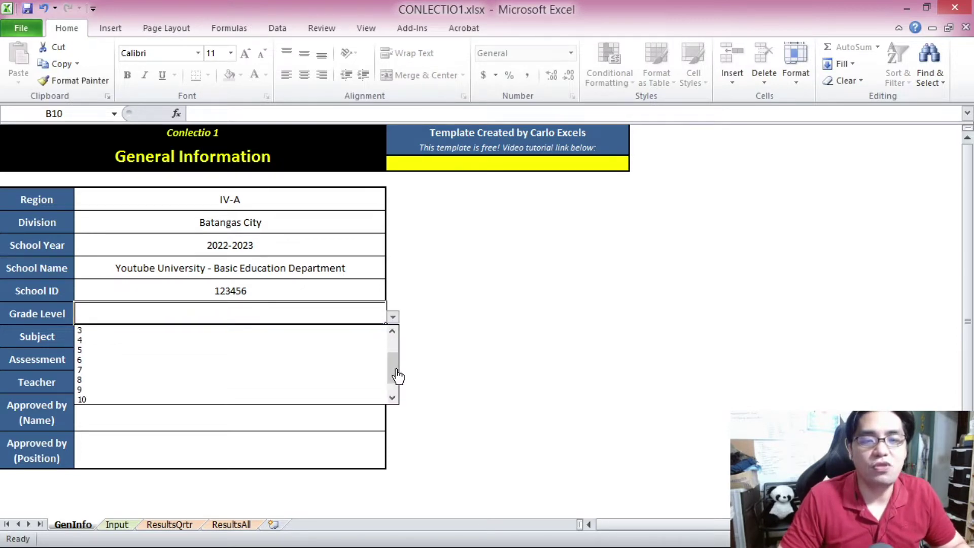
click(364, 374)
- Enter "Techonology and Livelihood Education" as the Subject
click(215, 334)
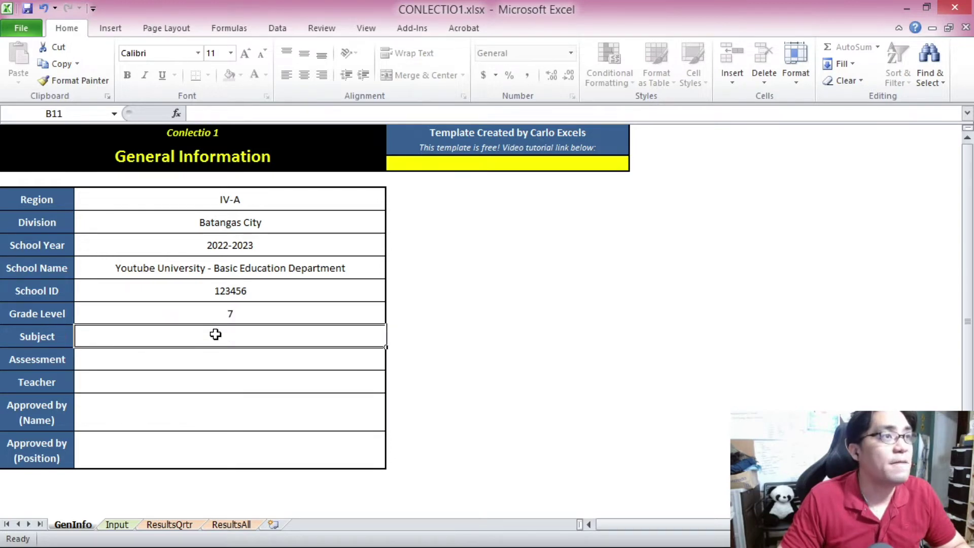
text(Techon)
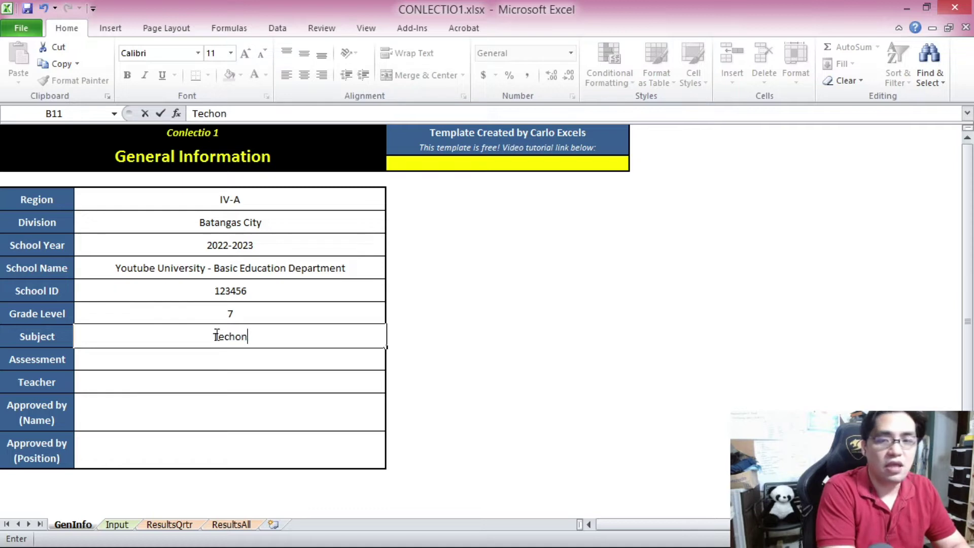
text(ology and Livelihood Education)
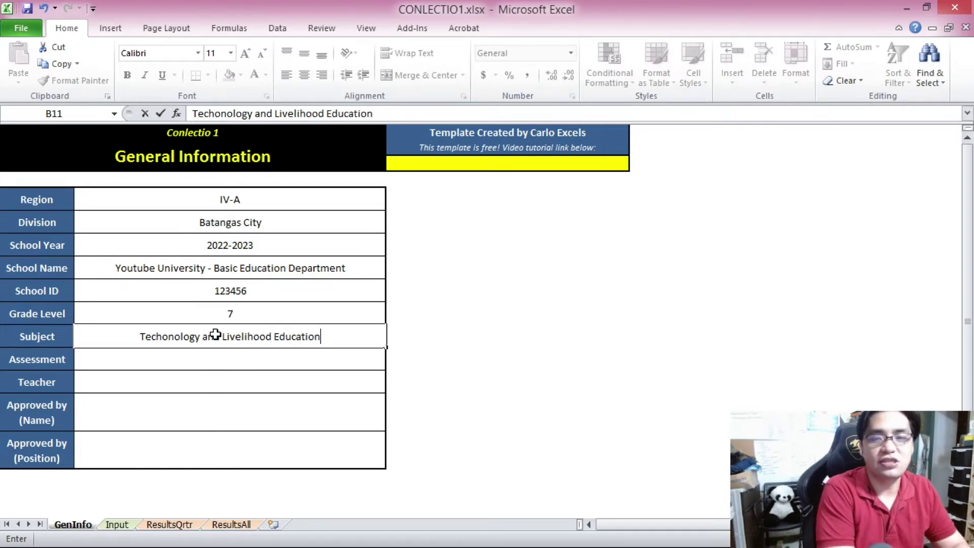
key(Return)
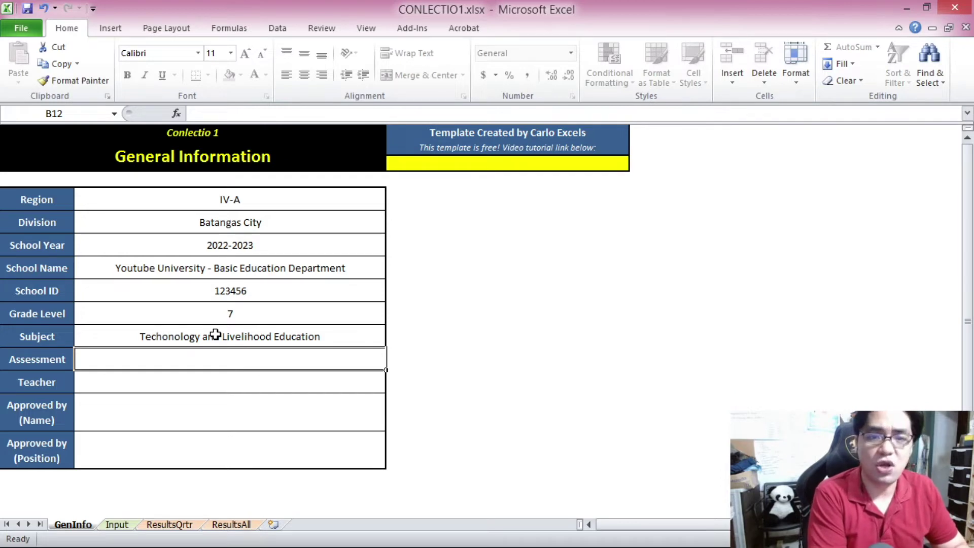
- Enter "Total Written Works" as the Assessment
text(Total W)
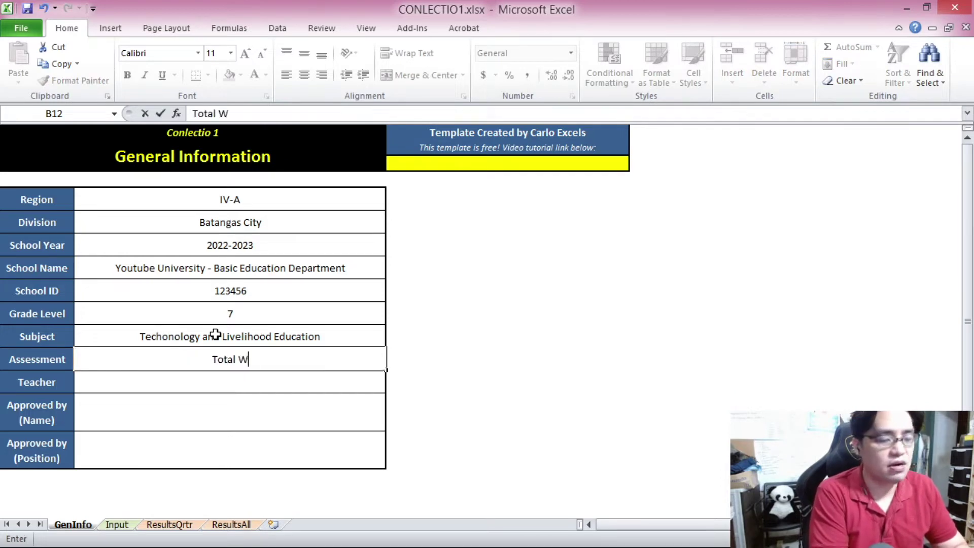
text(ritten Wor)
text(ks)
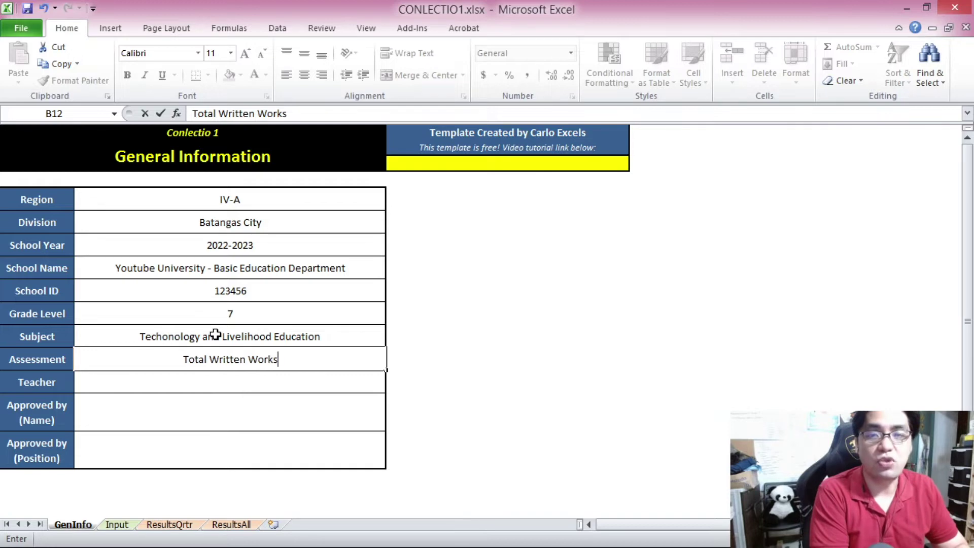
key(Return)
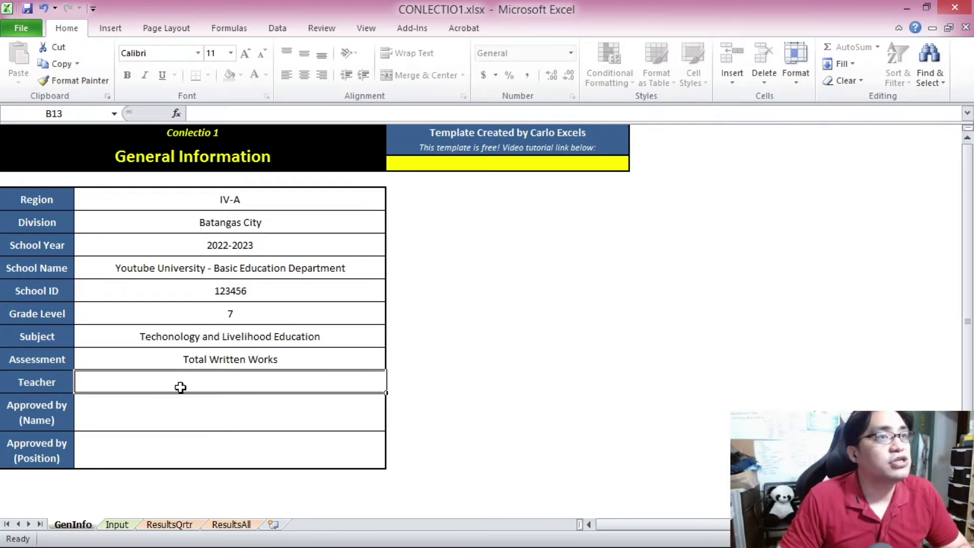
- Enter the teacher's full name in the Teacher field
key(Return)
click(201, 384)
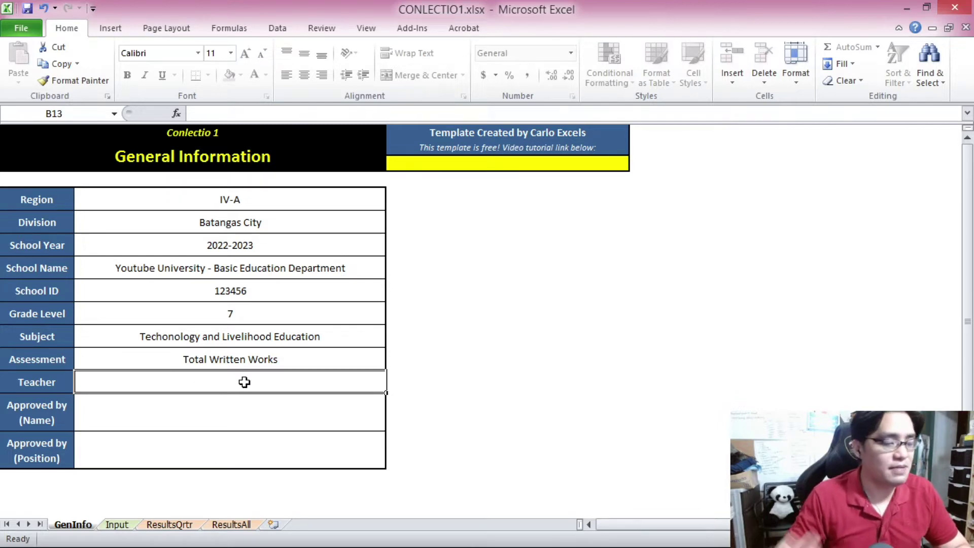
text(Juan de)
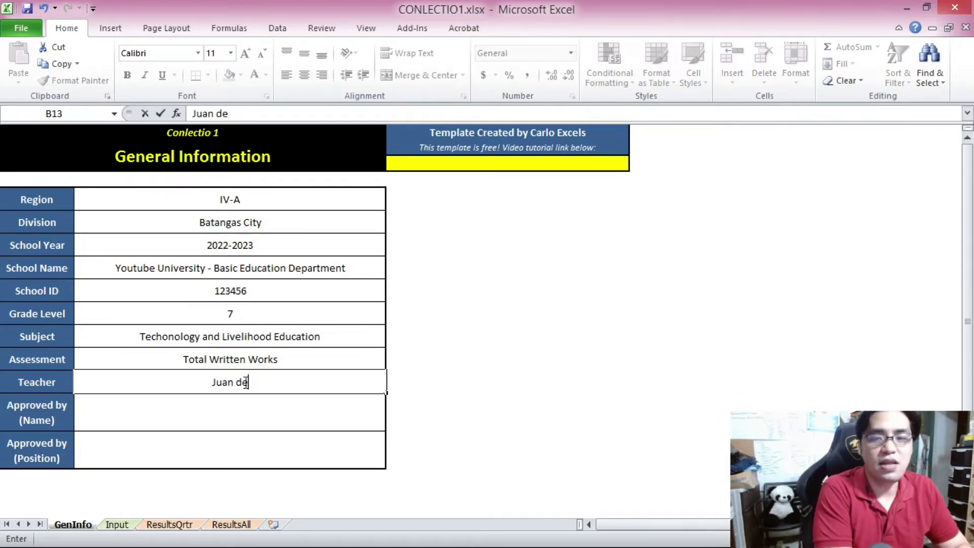
text( la Cruz)
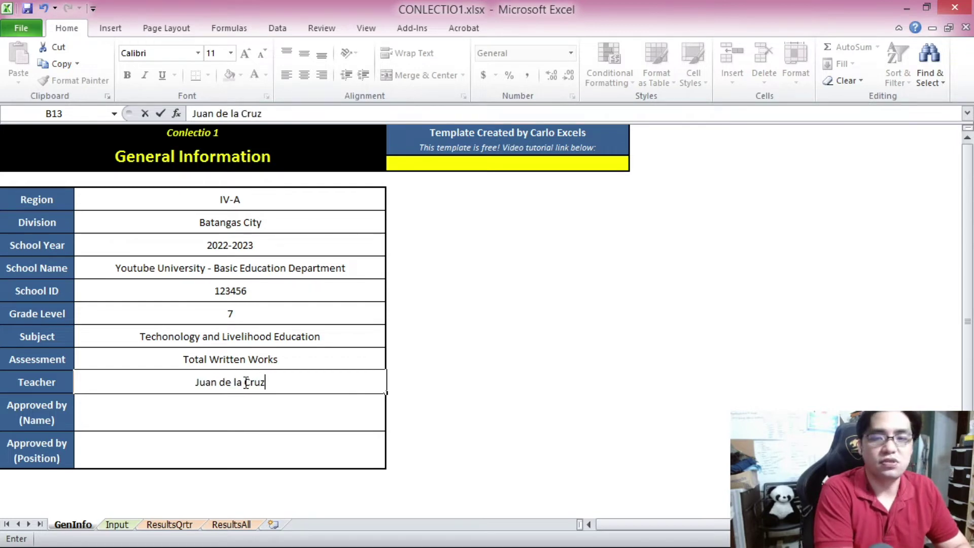
key(Return)
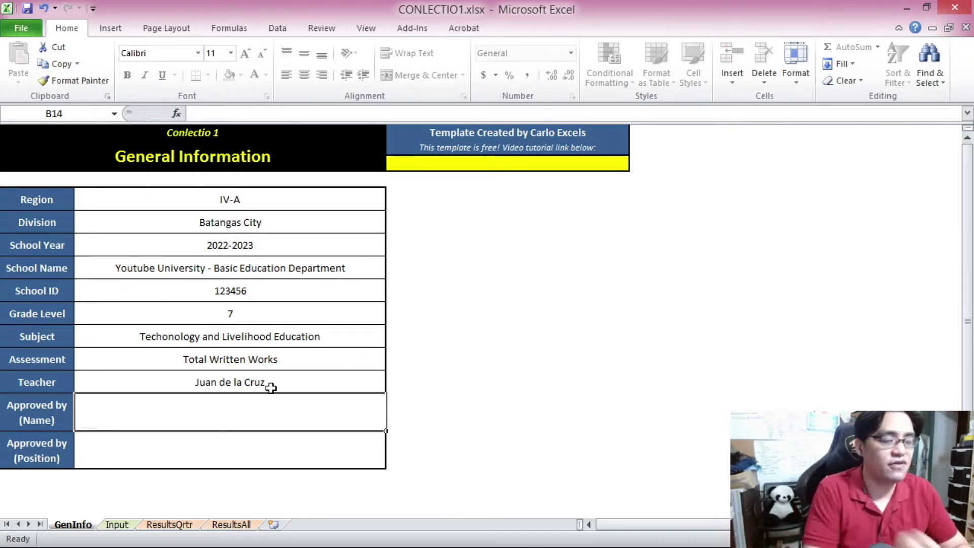
- Enter the approver's full name in the Approved by (Name) field
text(Juana )
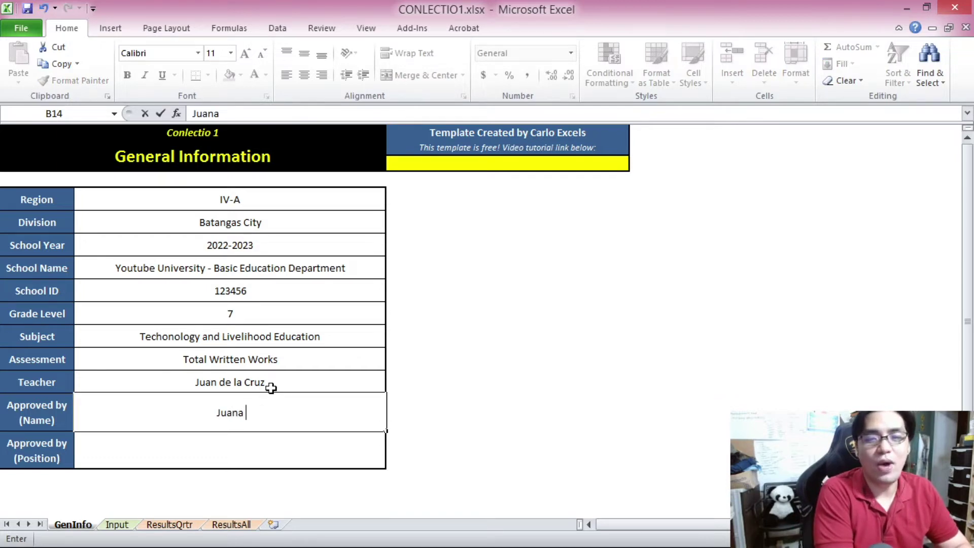
text(del)
key(BackSpace)
text(la)
key(BackSpace)
key(BackSpace)
key(BackSpace)
text(la)
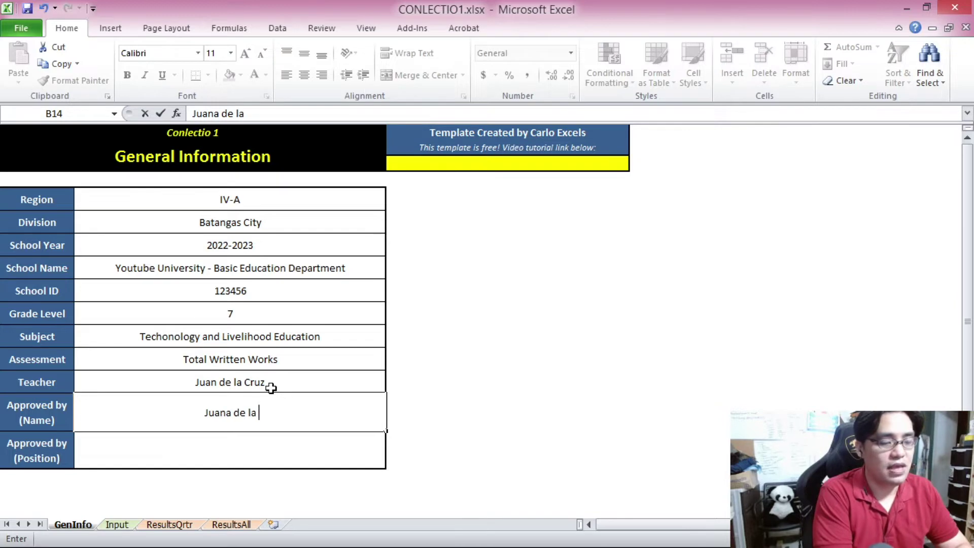
text( Cruz)
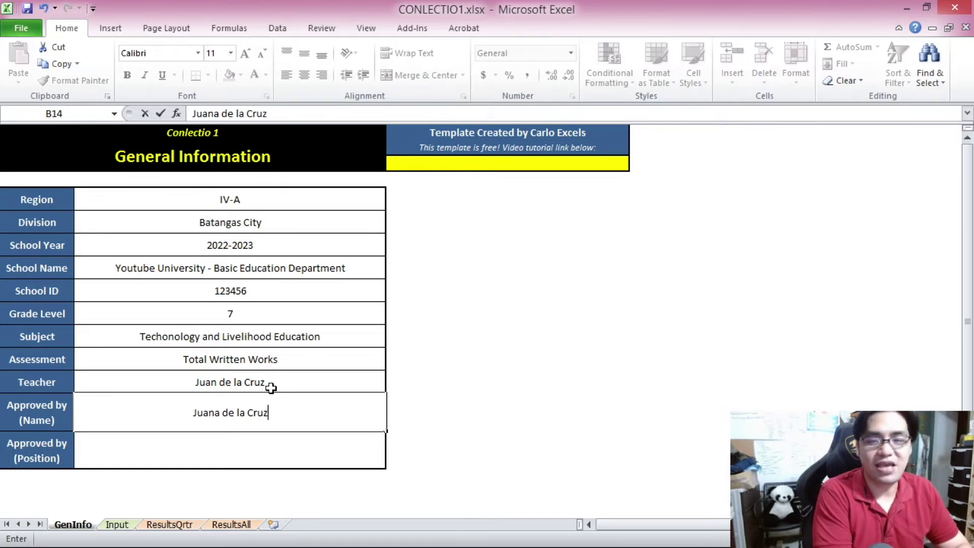
key(Return)
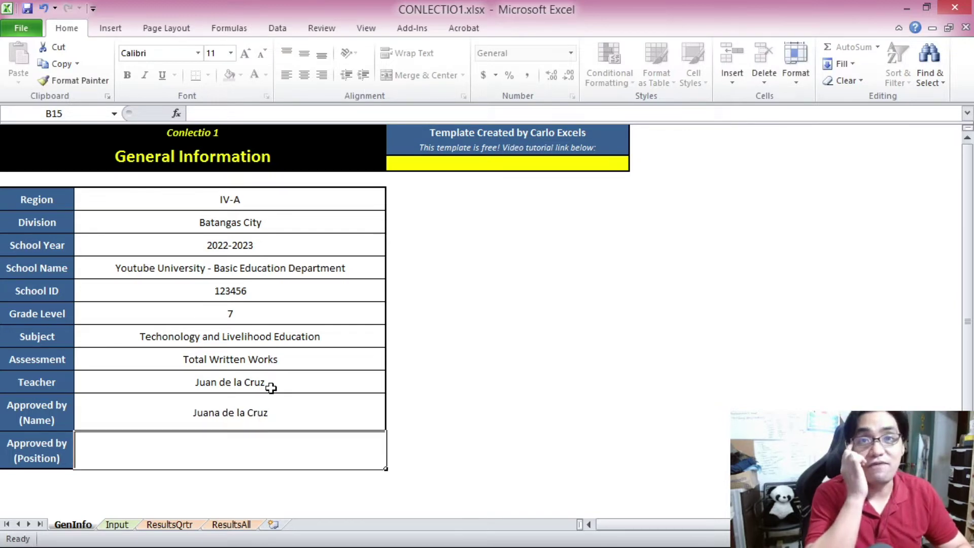
- Enter "Principal" as the Approved by (Position) value
text(Pri)
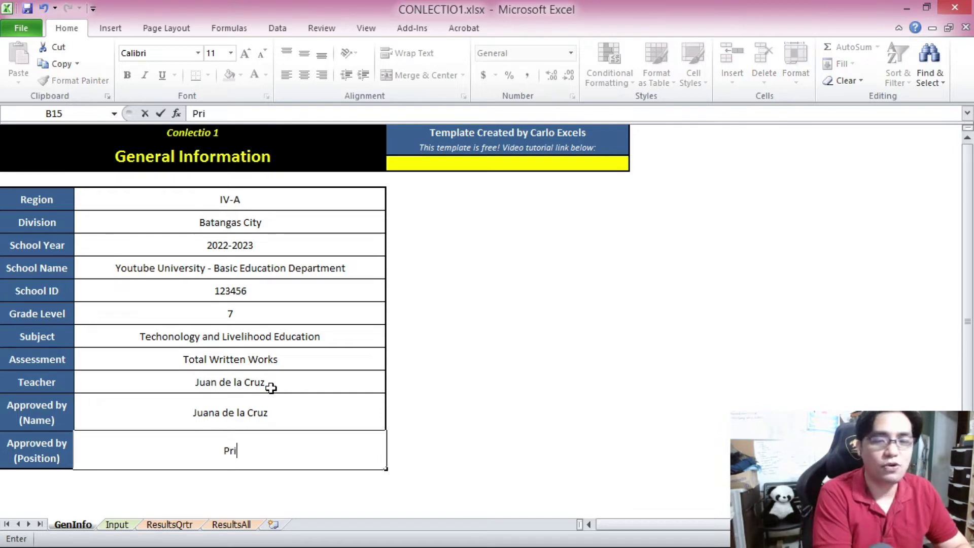
text(ncipal)
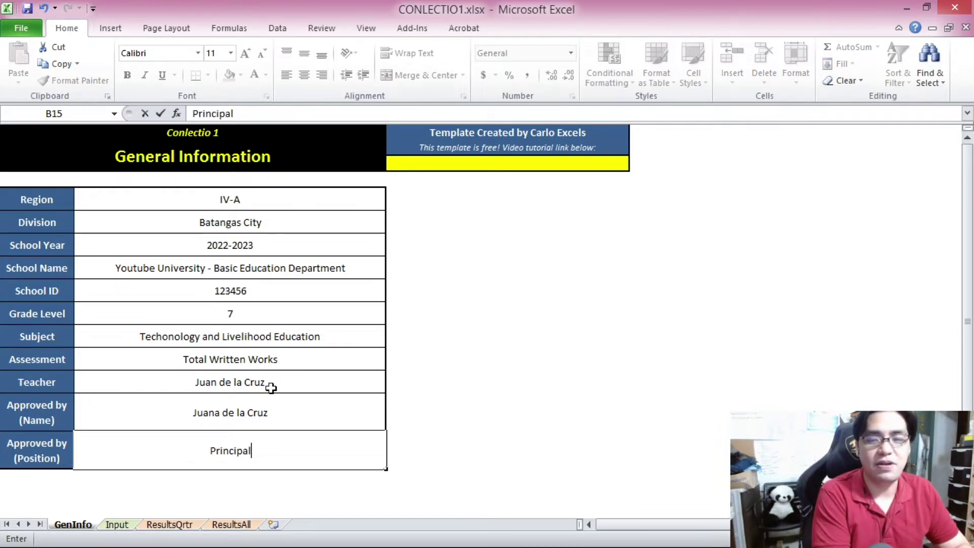
key(Return)
click(168, 164)
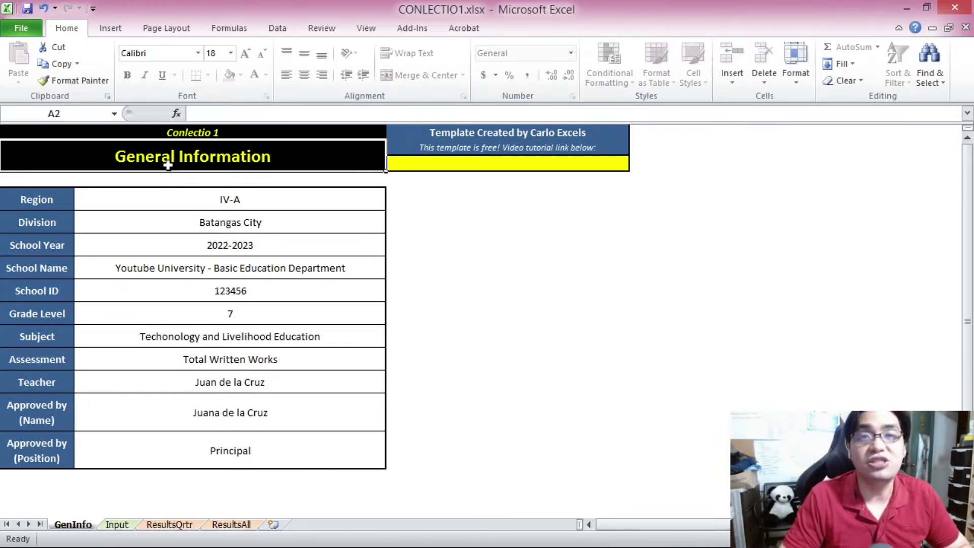
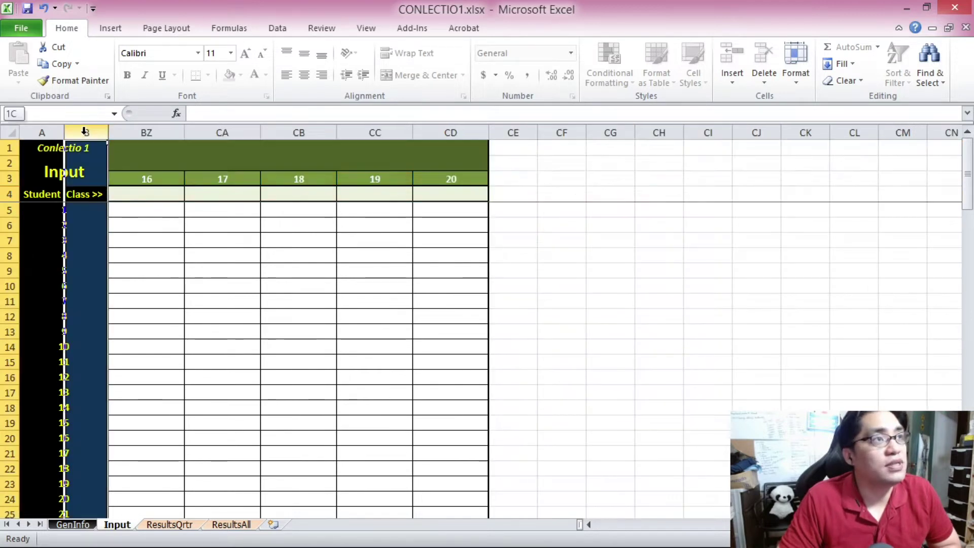
- Examine the Input sheet's numbered student rows and the 1st Quarter class columns 1 to 20
click(104, 192)
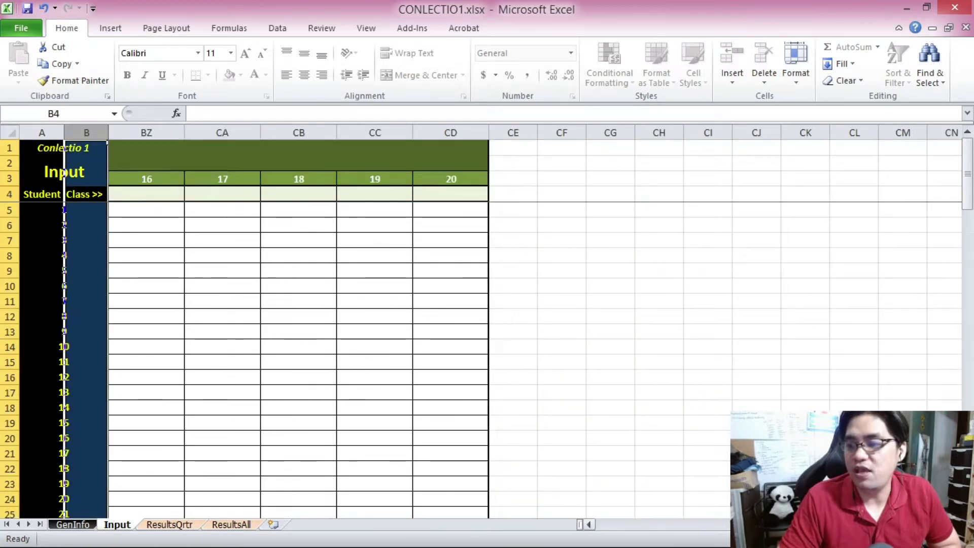
scroll(411, 446, left, 15)
click(52, 205)
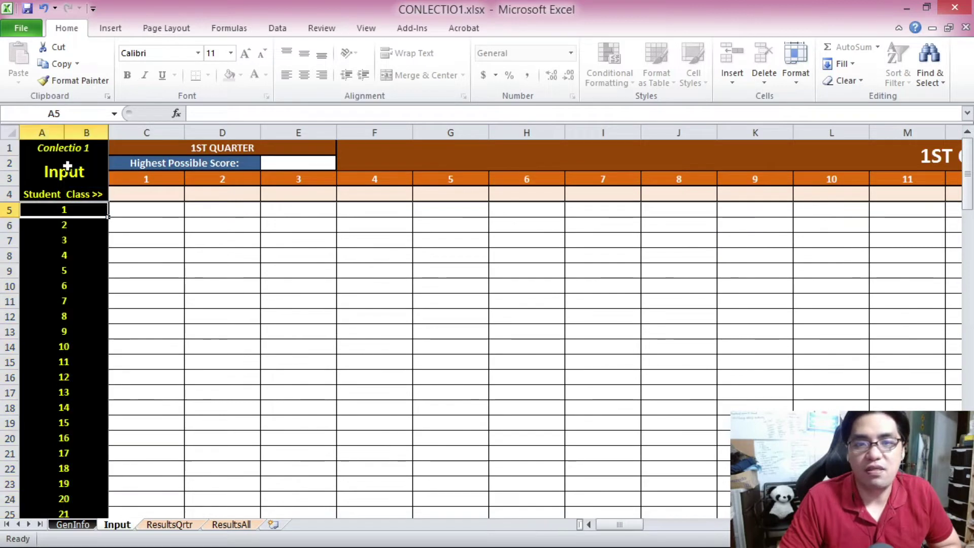
drag(85, 208, 81, 263)
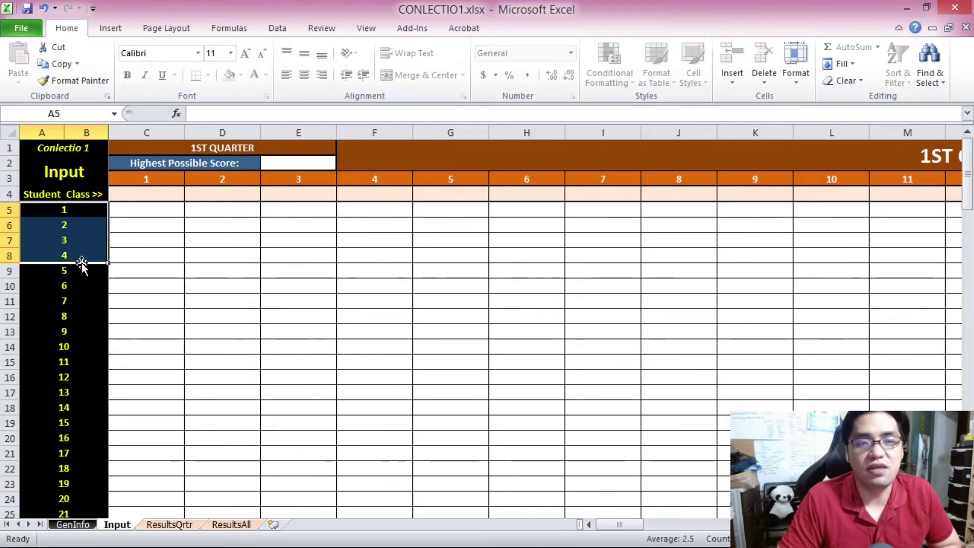
scroll(82, 263, down, 8)
scroll(81, 263, down, 3)
scroll(81, 263, up, 11)
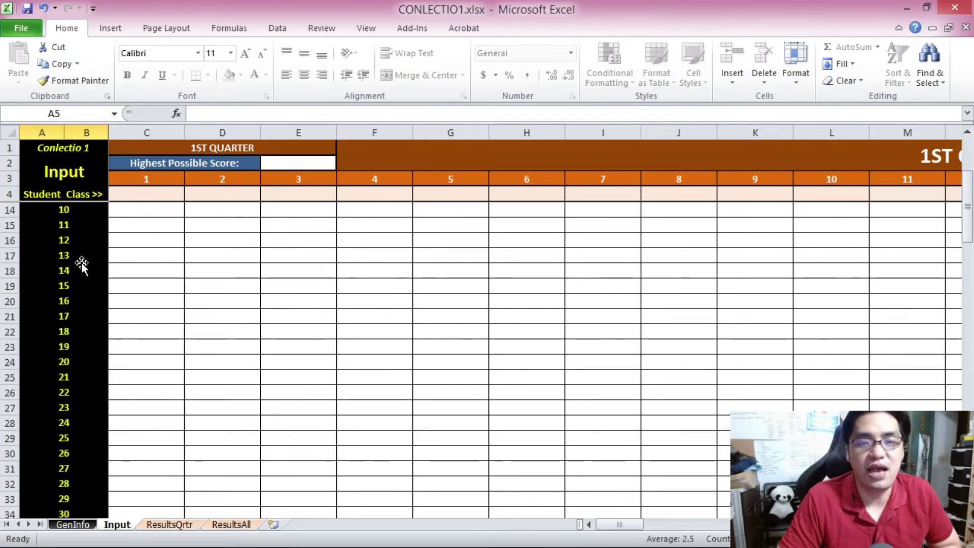
drag(174, 133, 754, 321)
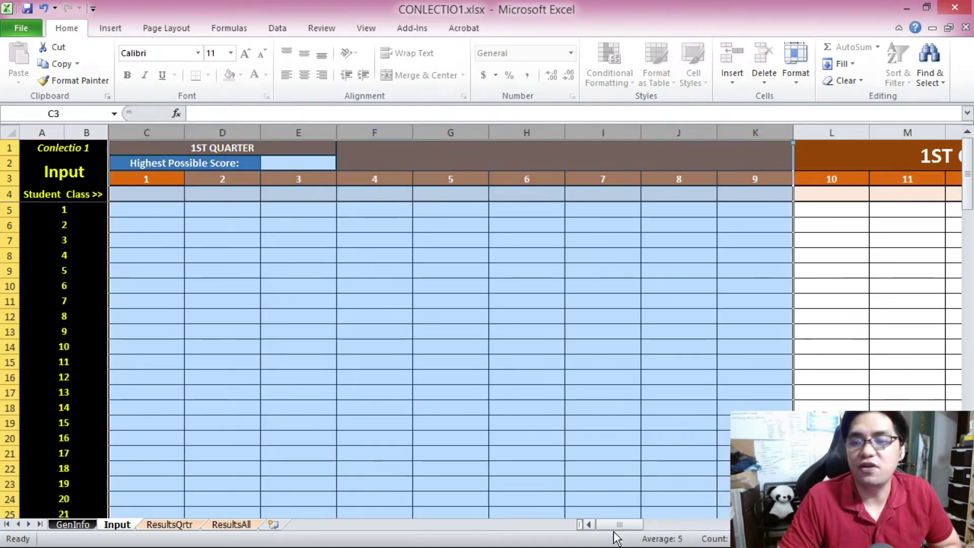
click(149, 198)
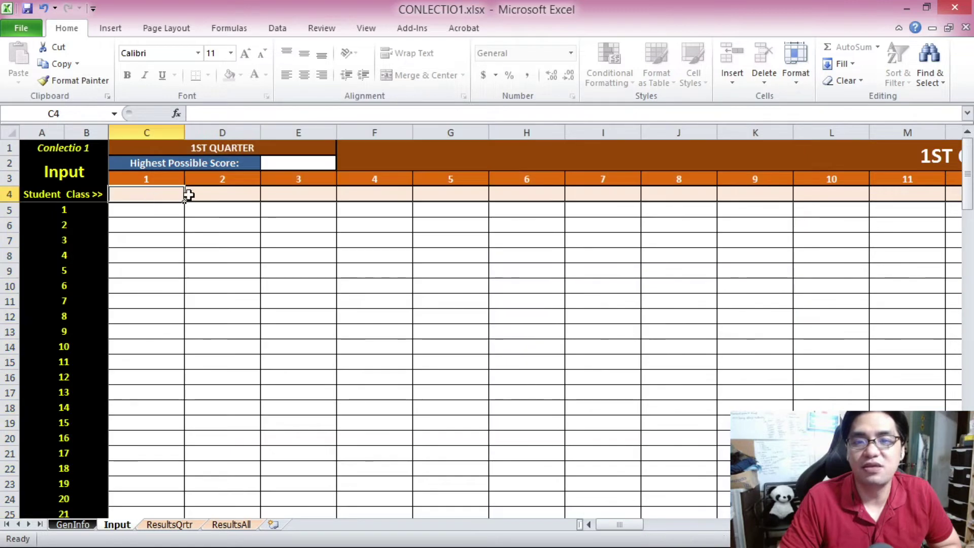
drag(614, 525, 673, 528)
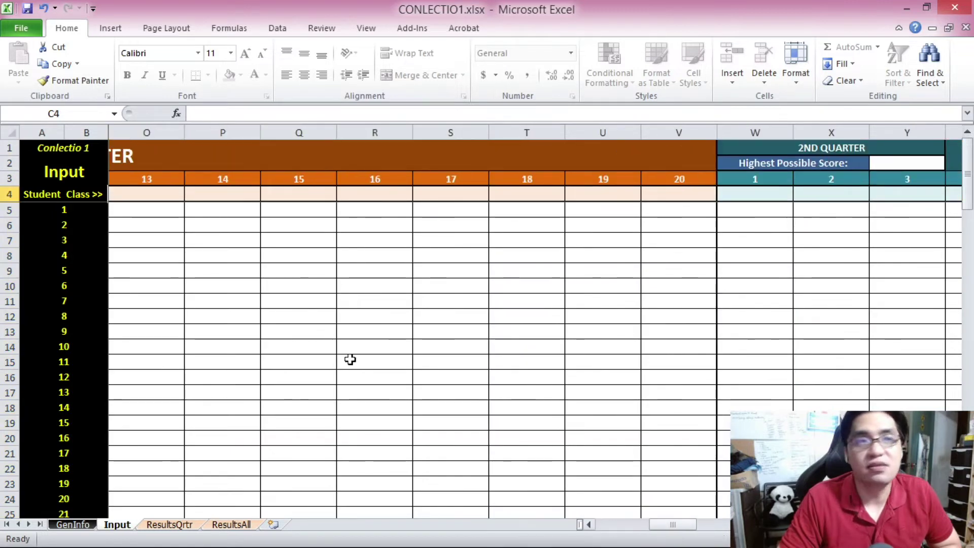
click(668, 200)
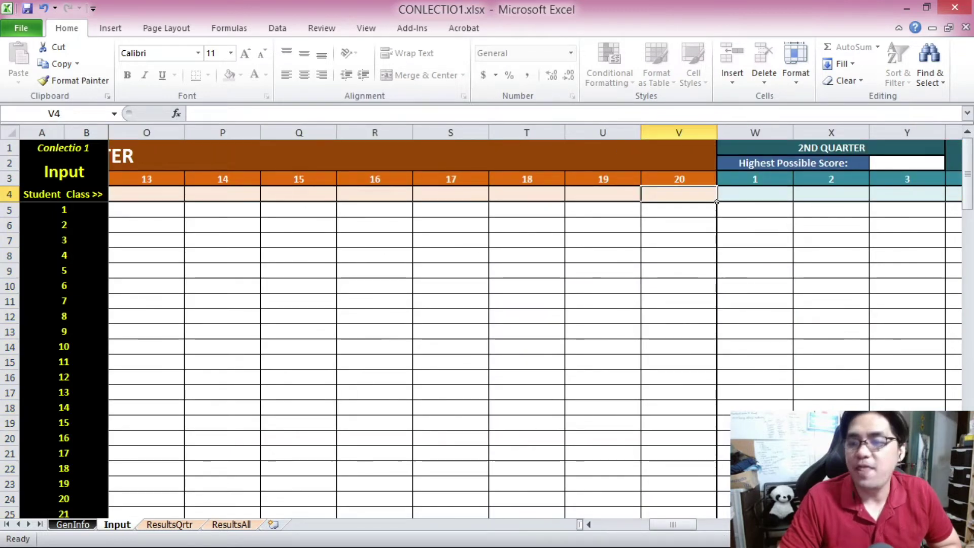
drag(677, 529, 604, 527)
- Review the Highest Possible Score cell, class name row and student score area in the 1st and 2nd Quarter sections
click(305, 163)
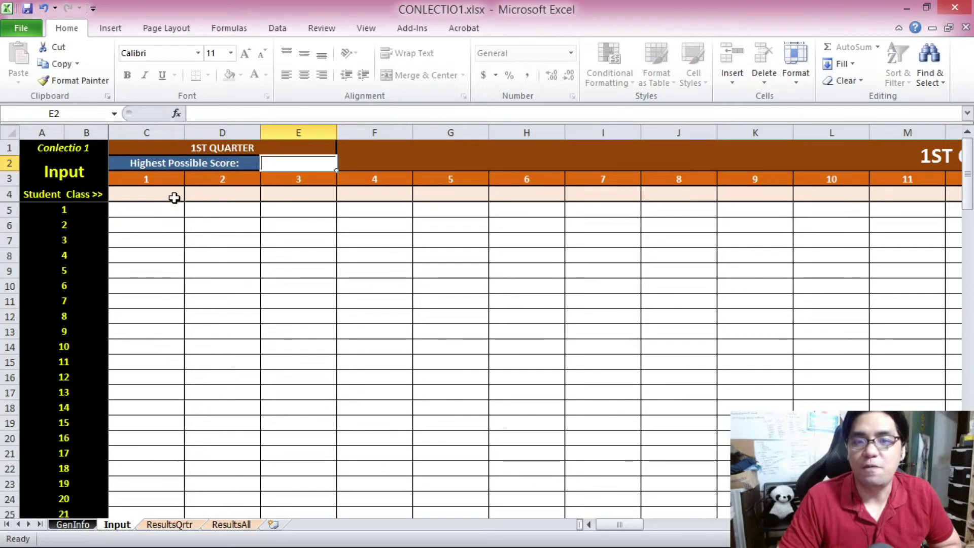
drag(160, 199, 447, 202)
click(158, 216)
drag(159, 216, 511, 354)
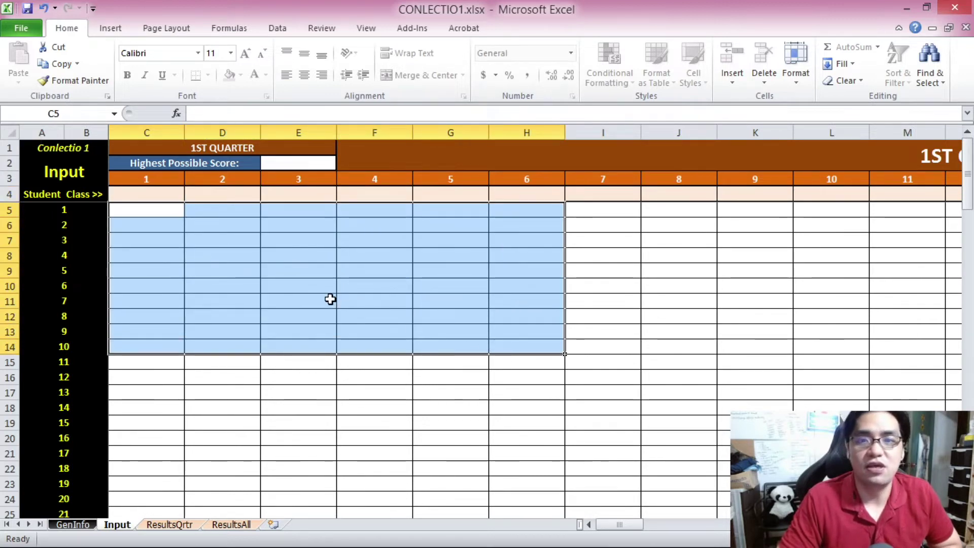
click(330, 298)
click(308, 163)
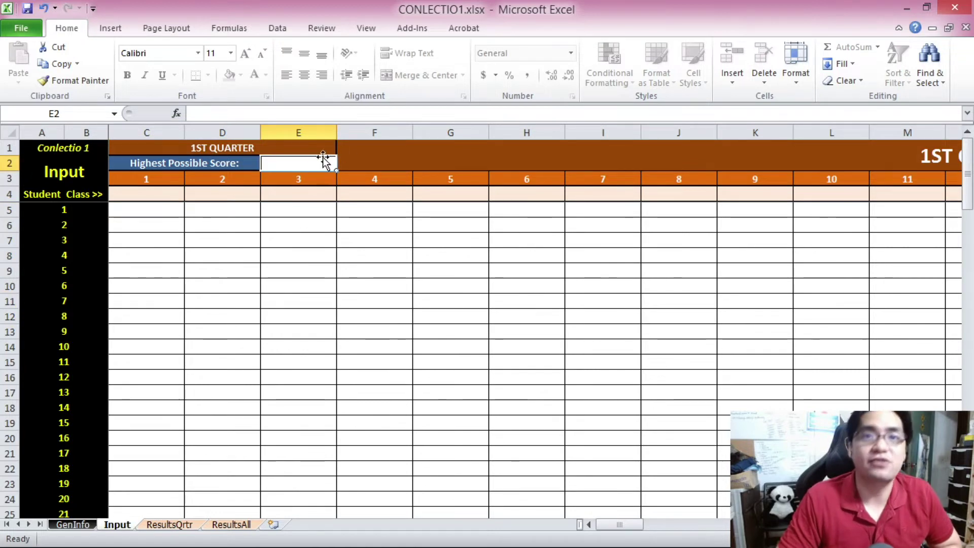
drag(155, 193, 603, 197)
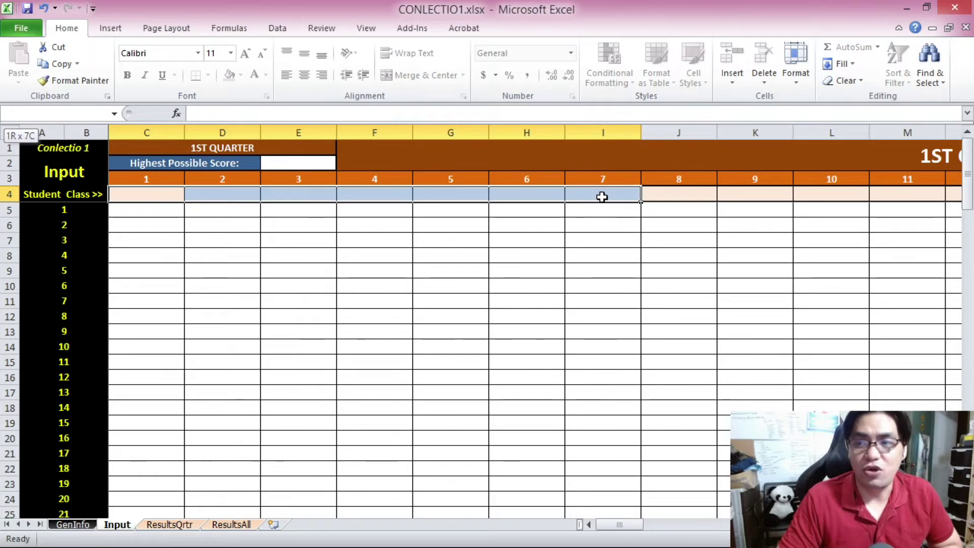
drag(163, 211, 598, 364)
drag(620, 524, 708, 519)
click(295, 168)
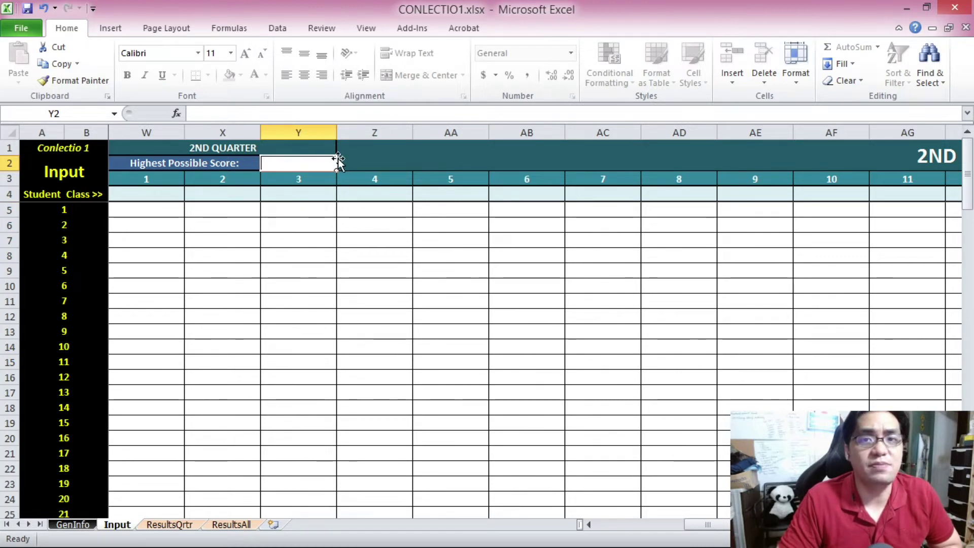
drag(142, 197, 665, 201)
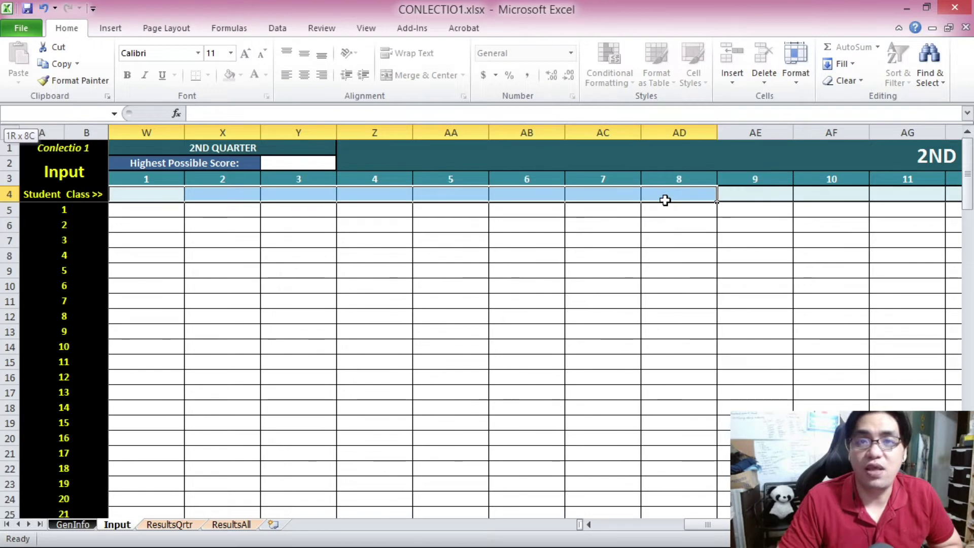
drag(158, 211, 689, 479)
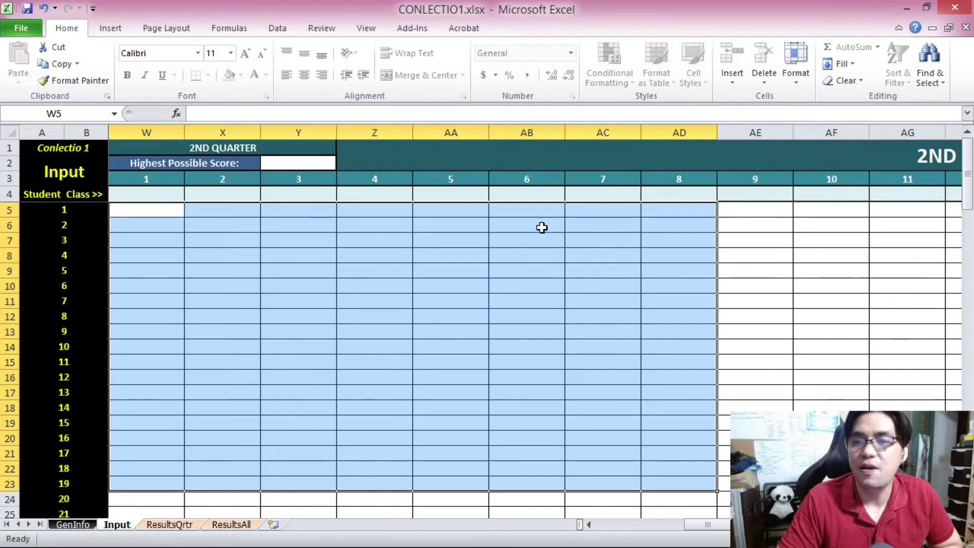
click(537, 212)
- Set the 1st Quarter's Highest Possible Score to 50 on the Input sheet
drag(708, 525, 606, 525)
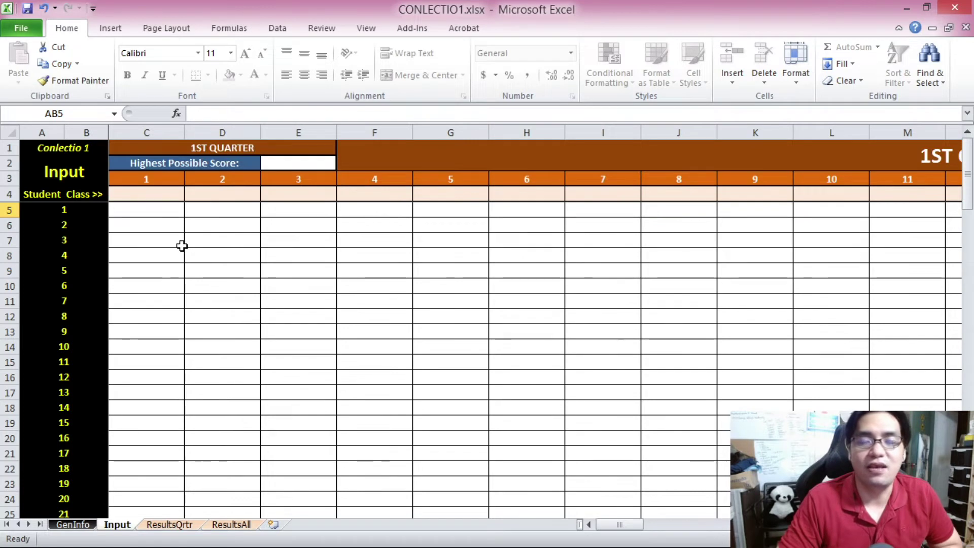
key(ctrl+Home)
drag(620, 530, 625, 527)
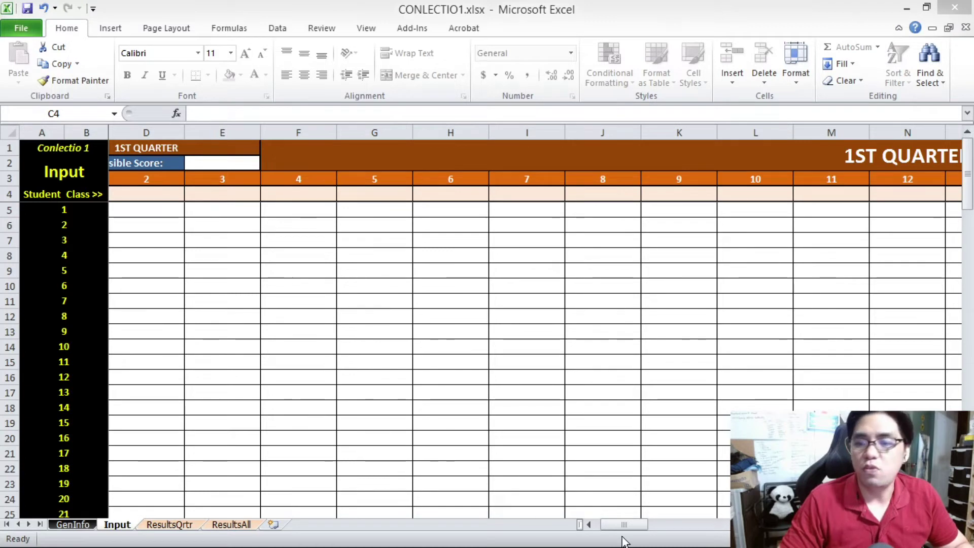
drag(628, 529, 612, 525)
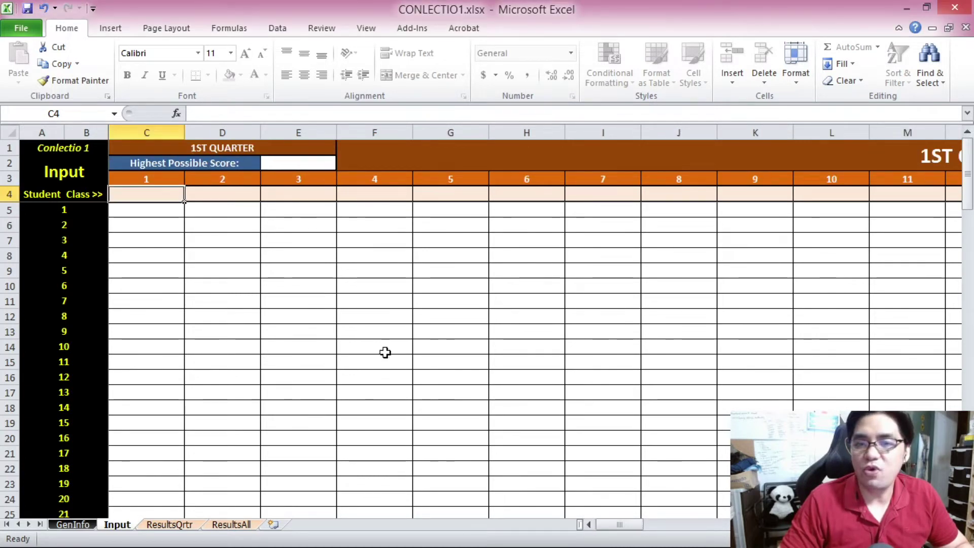
click(299, 166)
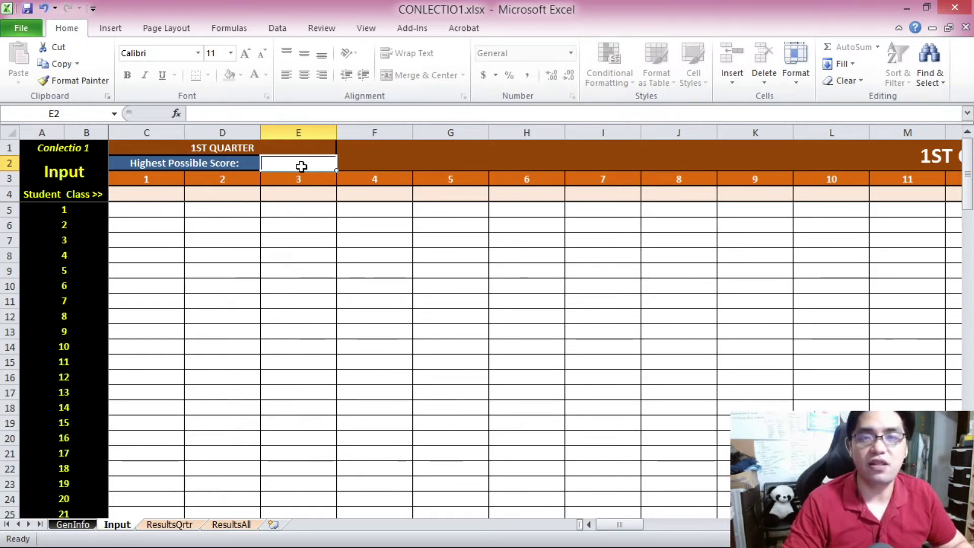
text(50)
key(Return)
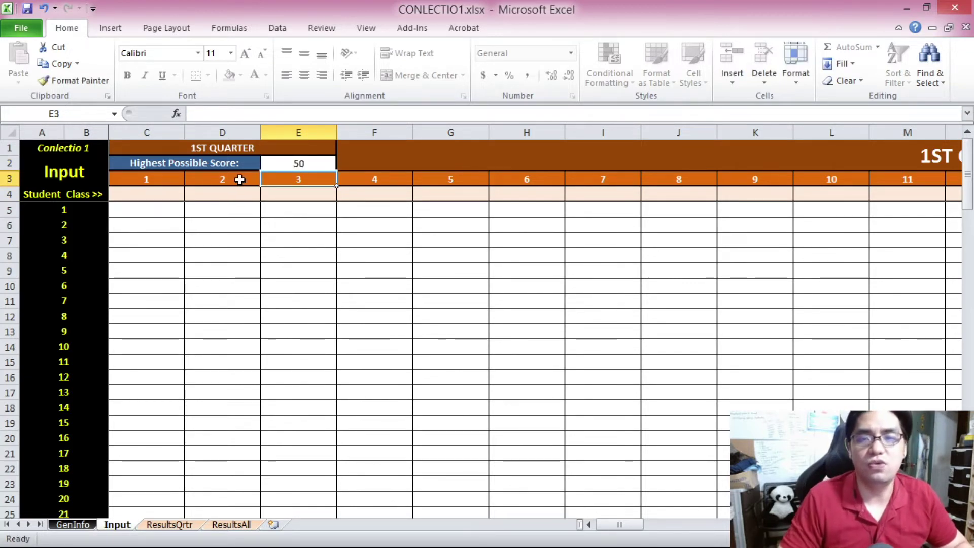
- Paste the class names Sampaguita, Rafflesia, Rose Mallow, Waling Waling, Ylang Ylang and Garlic Pear into 1st Quarter class columns 1 to 6
click(278, 165)
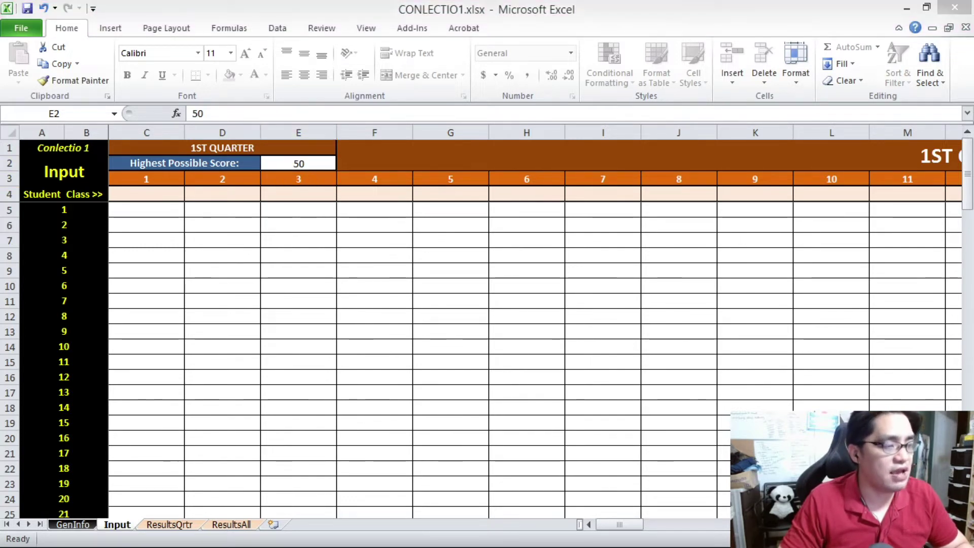
click(150, 198)
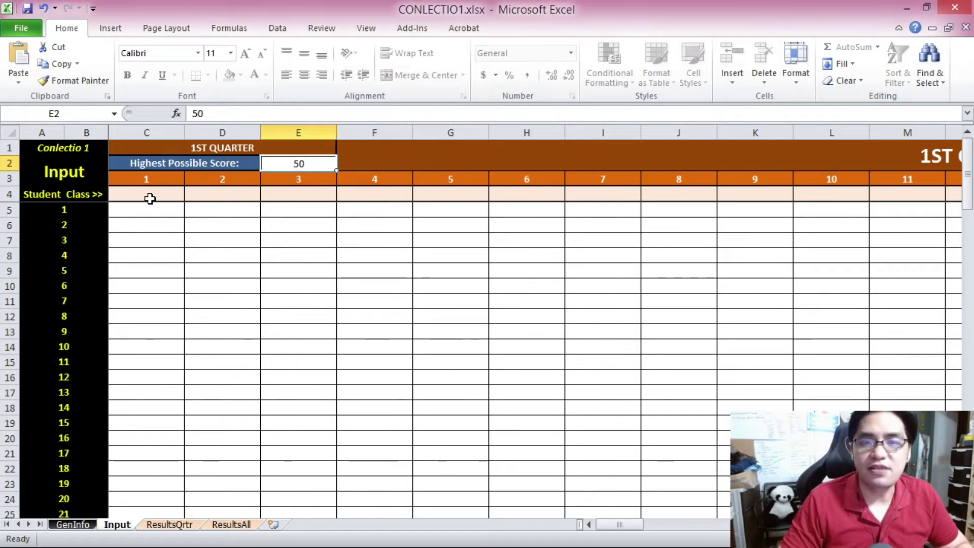
right_click(150, 197)
click(230, 258)
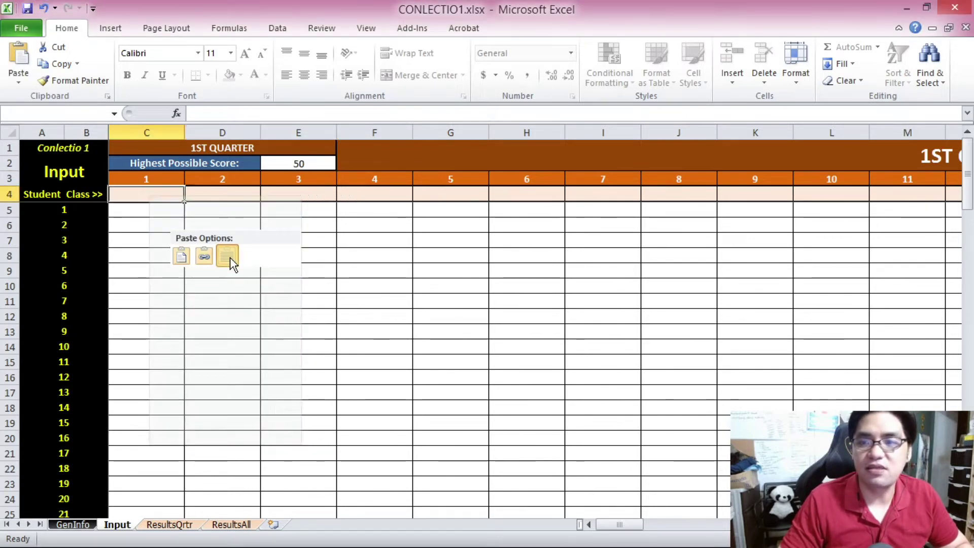
click(252, 254)
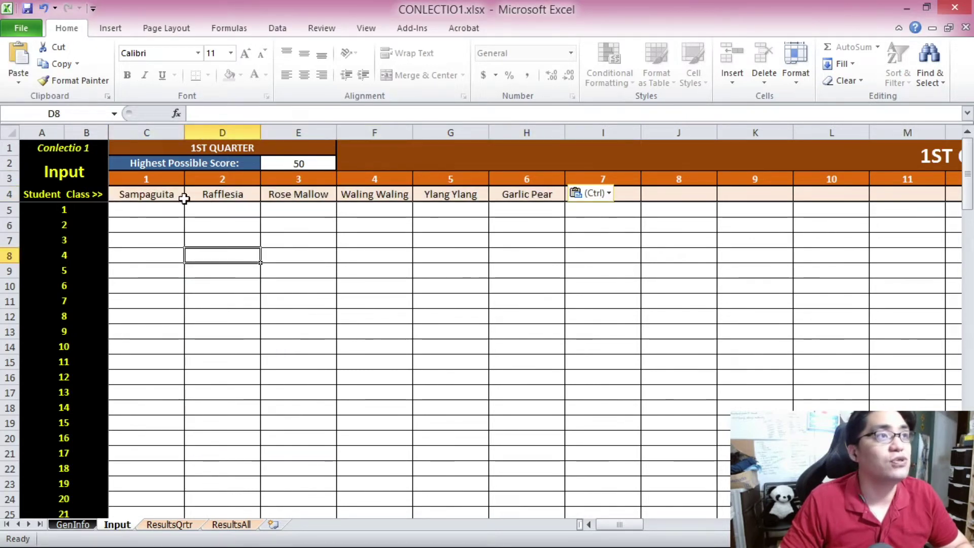
- Review each class name in row 4 of the 1st Quarter section, from Sampaguita to Garlic Pear
click(169, 194)
click(224, 194)
click(282, 195)
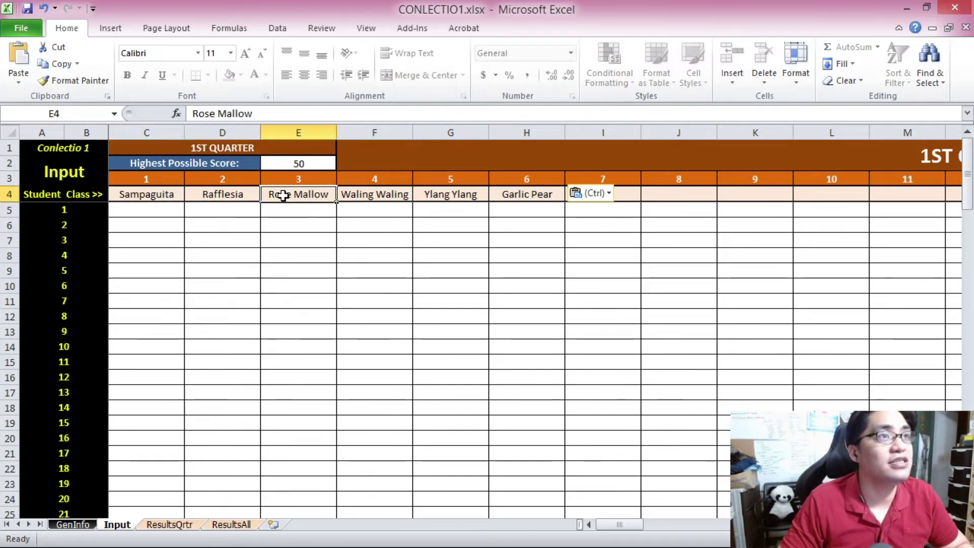
click(366, 194)
click(434, 196)
click(510, 196)
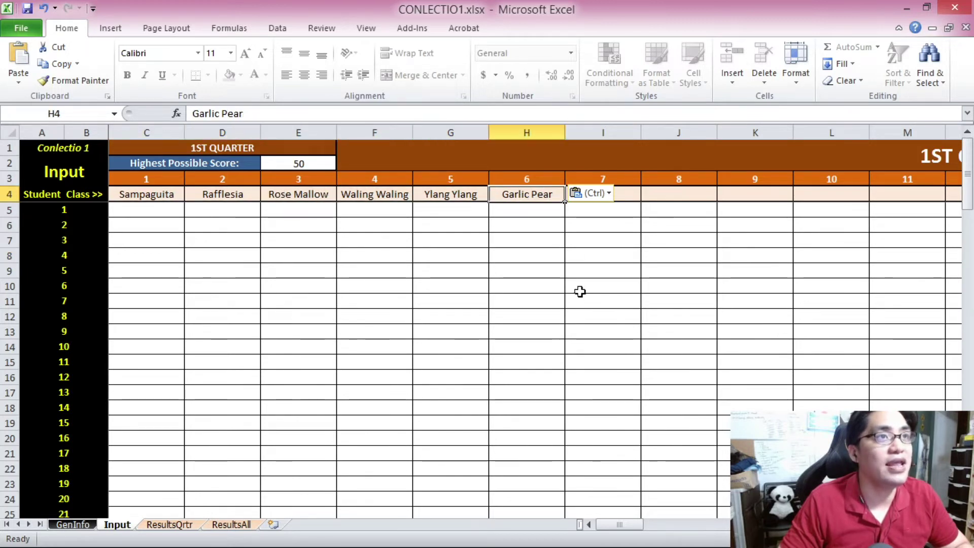
click(558, 320)
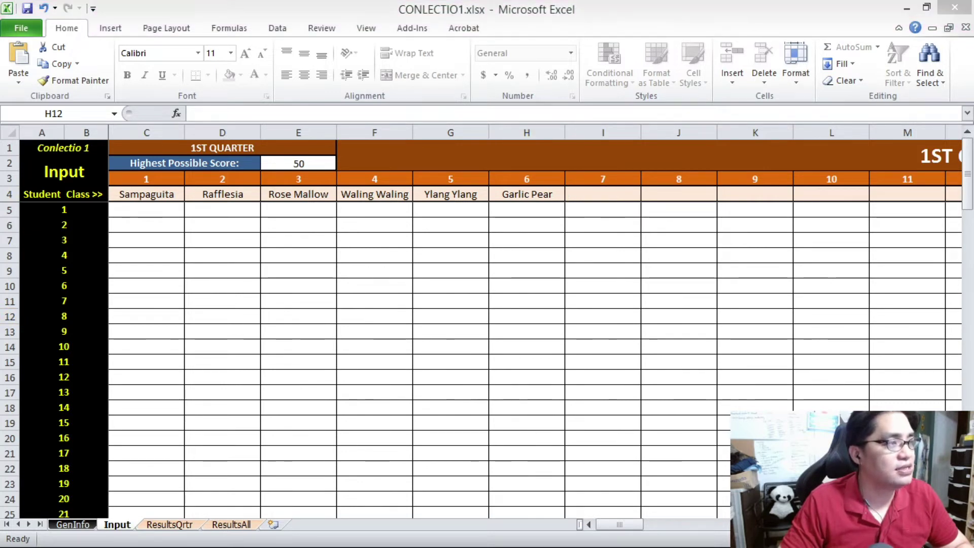
- Paste the copied 1st Quarter scores of students 1 to 20 for all six classes, starting at cell C5
right_click(163, 213)
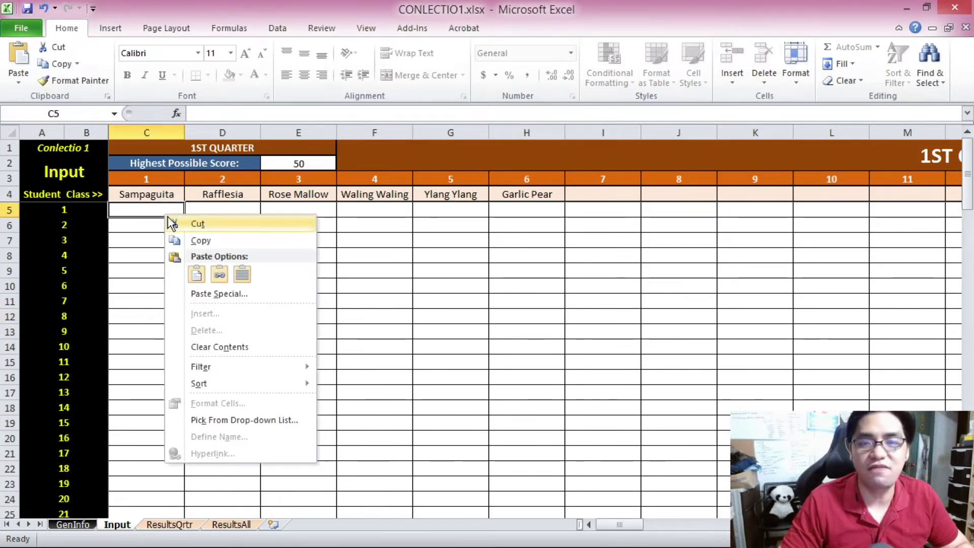
click(244, 276)
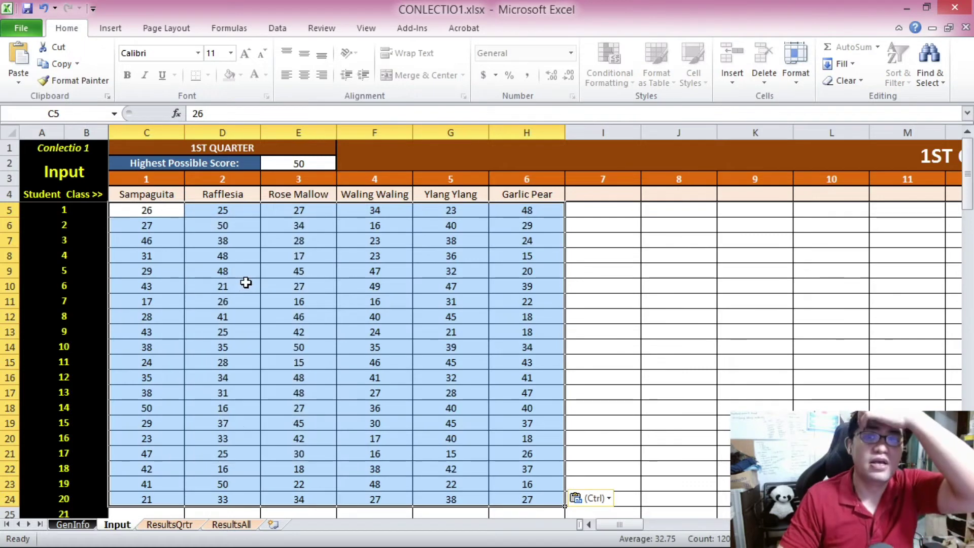
scroll(217, 283, down, 1)
scroll(217, 283, up, 1)
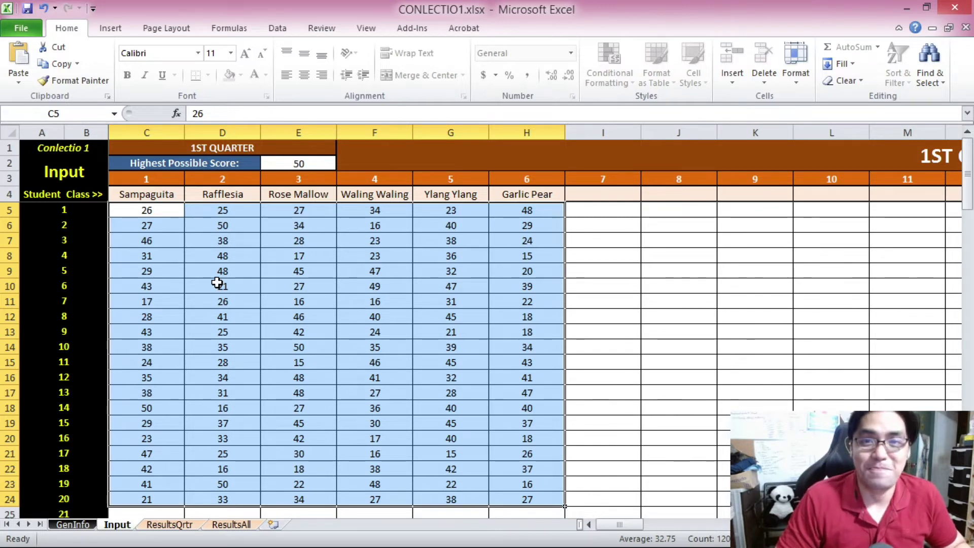
- Check the 1st Quarter class names, Highest Possible Score and the full block of student scores on the Input sheet
drag(151, 189, 502, 204)
click(305, 169)
scroll(272, 239, down, 1)
scroll(161, 298, up, 1)
click(144, 213)
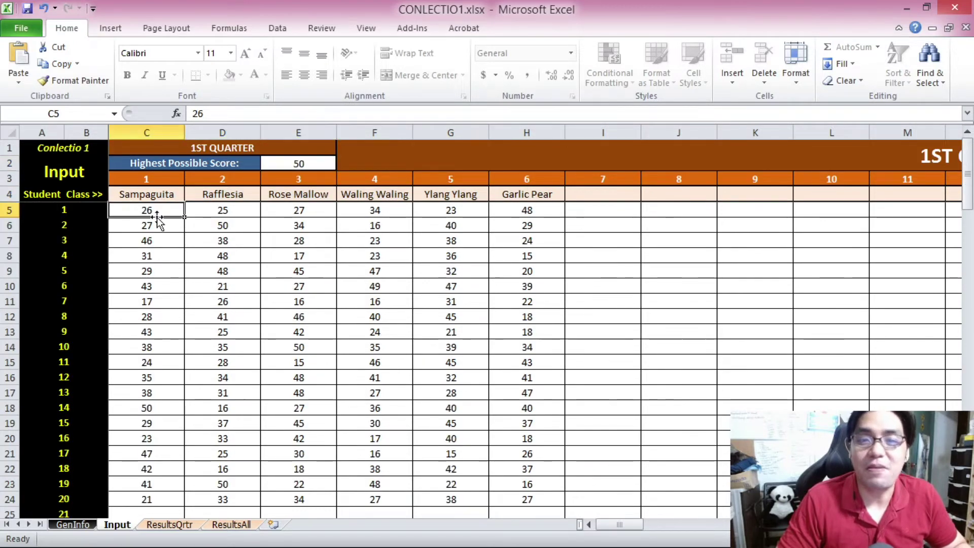
scroll(491, 351, down, 1)
shift+click(515, 445)
scroll(276, 387, up, 1)
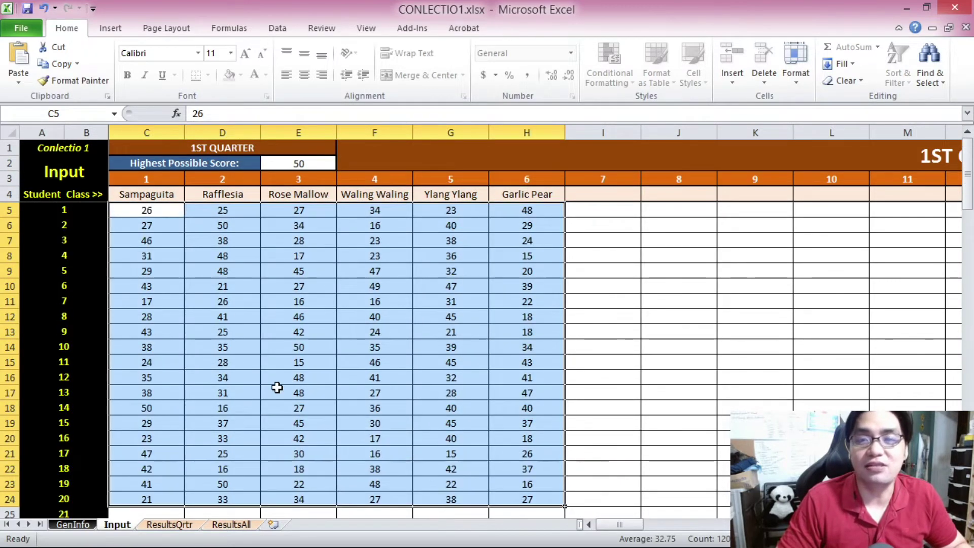
click(178, 325)
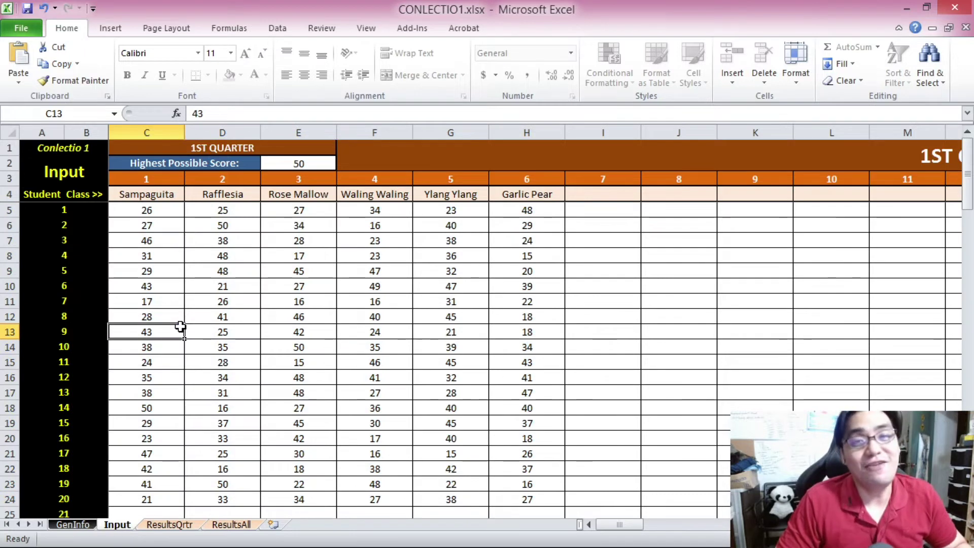
click(71, 175)
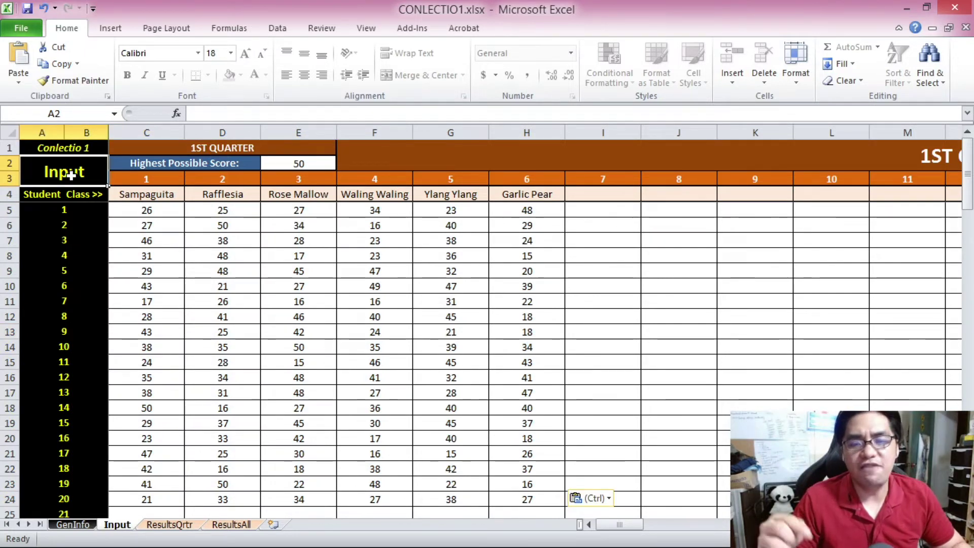
- On the ResultsQrtr sheet, read the A4 printing notes and set the Quarter to 1st Quarter
click(173, 525)
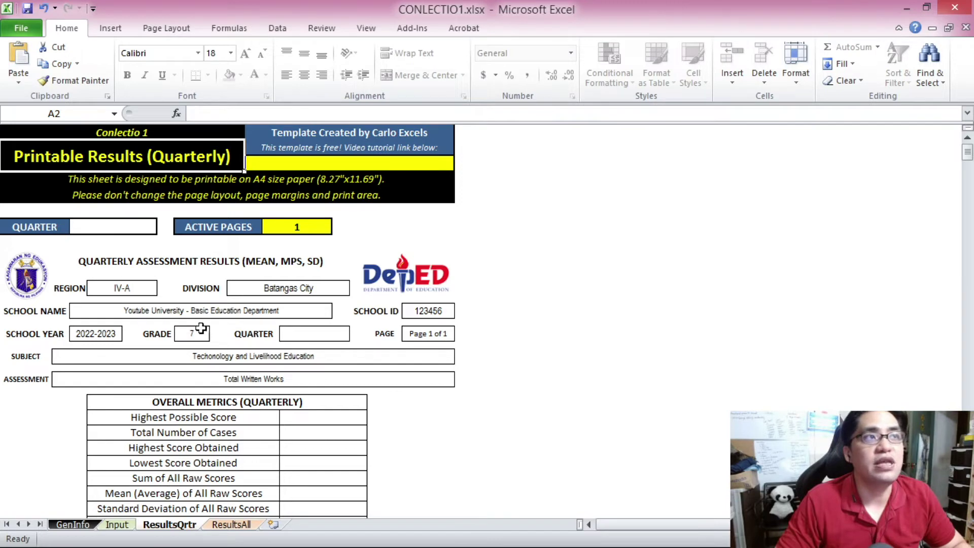
click(181, 178)
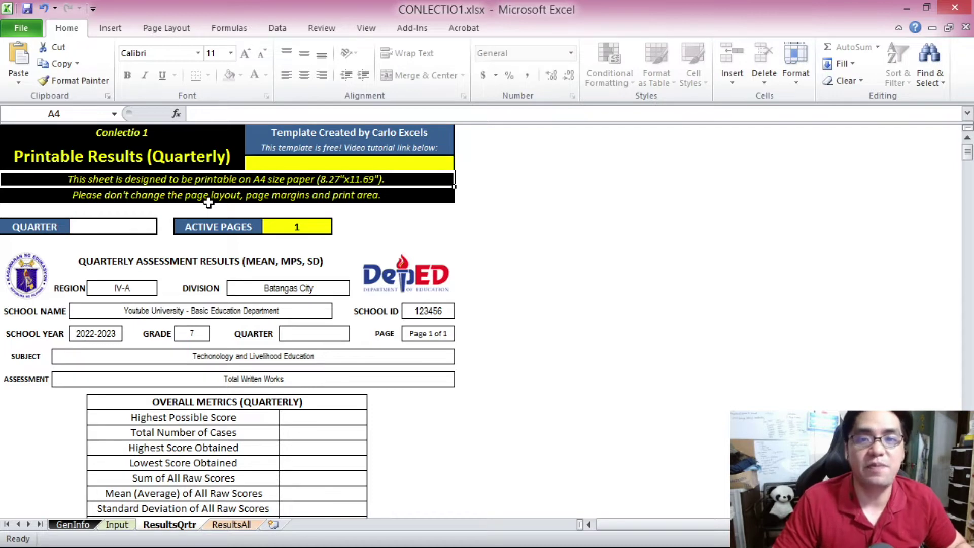
click(223, 199)
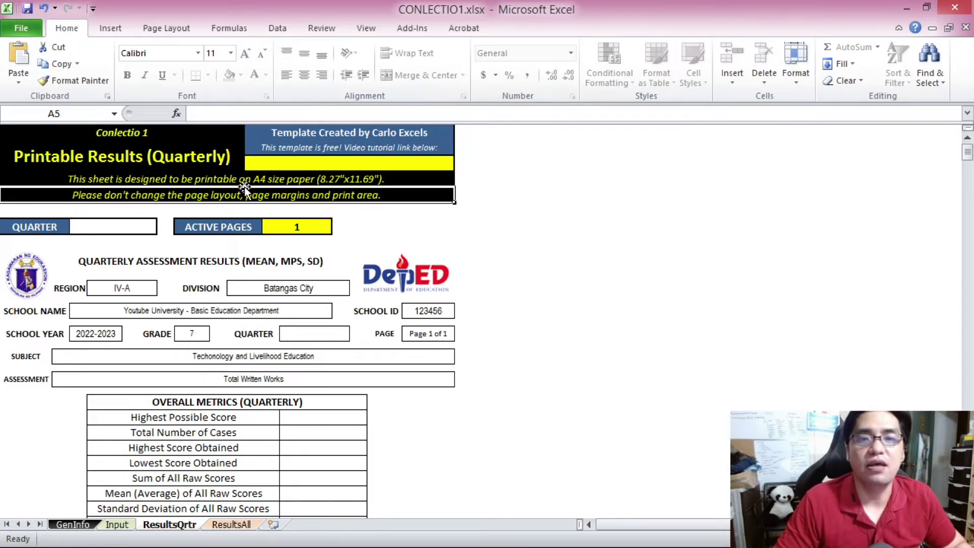
click(146, 222)
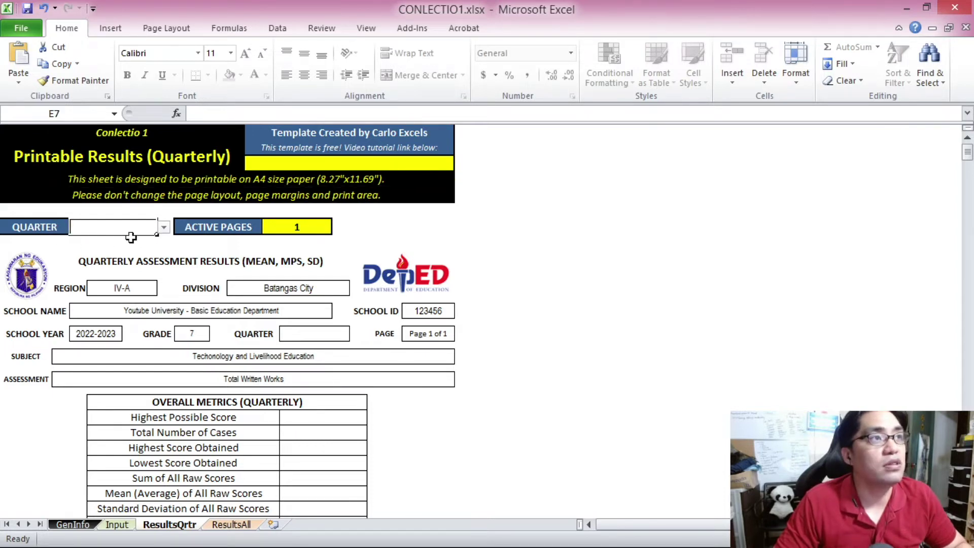
click(163, 230)
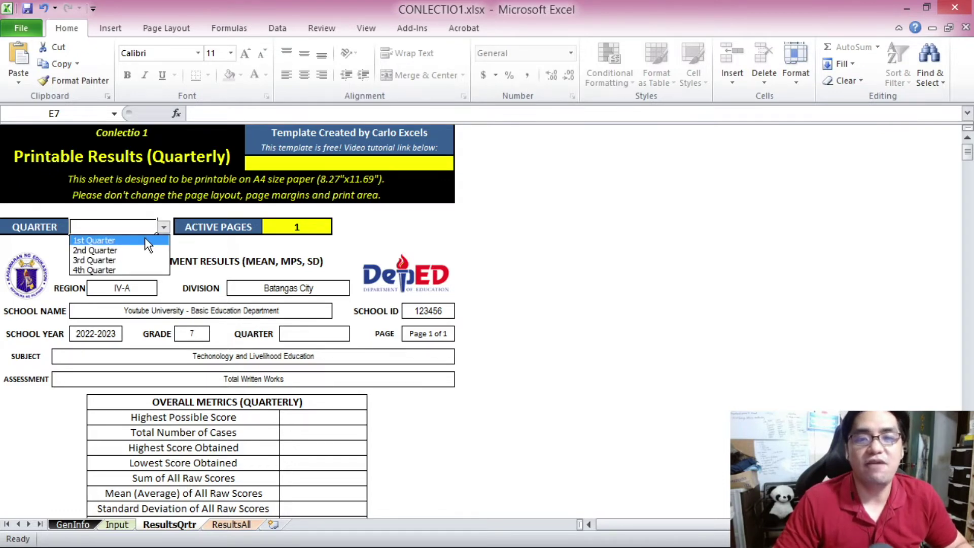
click(145, 237)
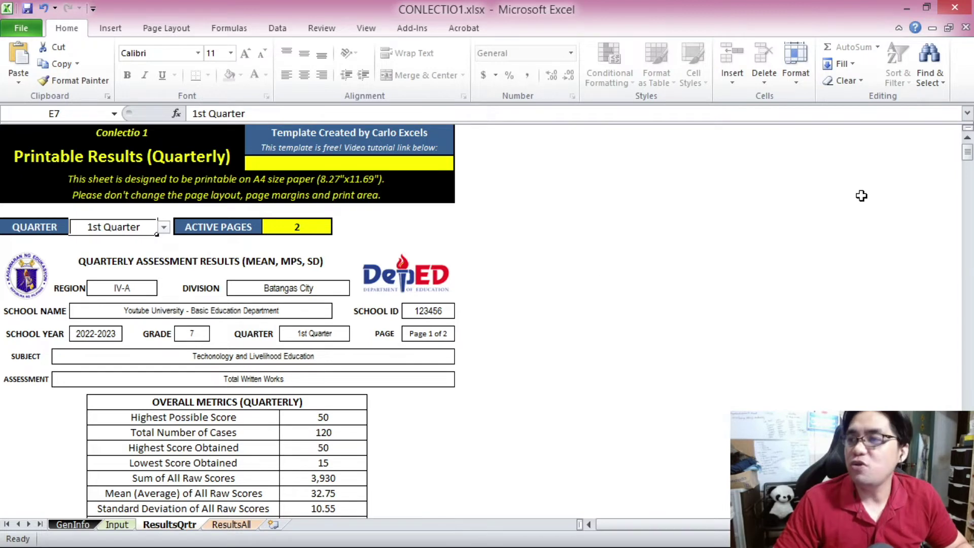
- Examine the quarterly report header and each Overall Metrics row, from Highest Possible Score to Overall Mean Percentage Score
scroll(272, 259, down, 1)
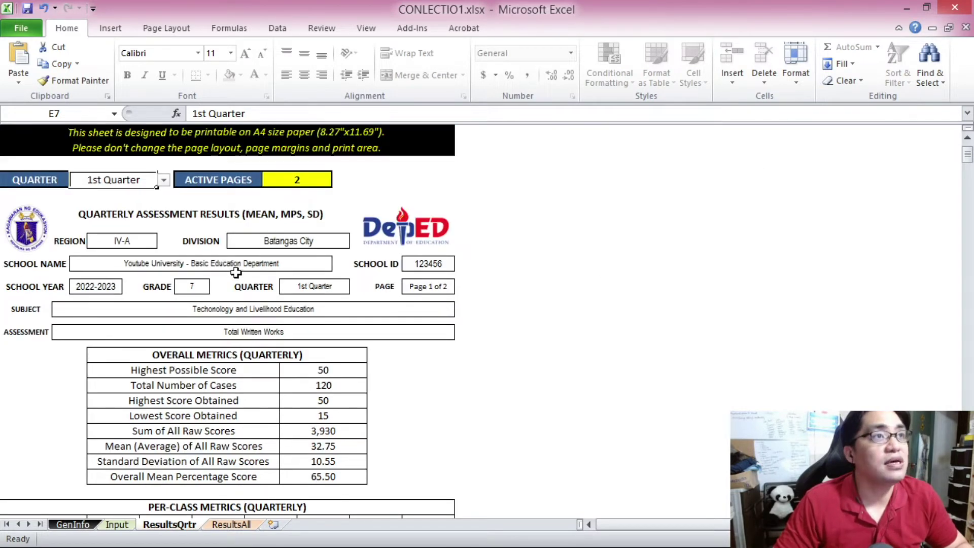
scroll(416, 345, down, 1)
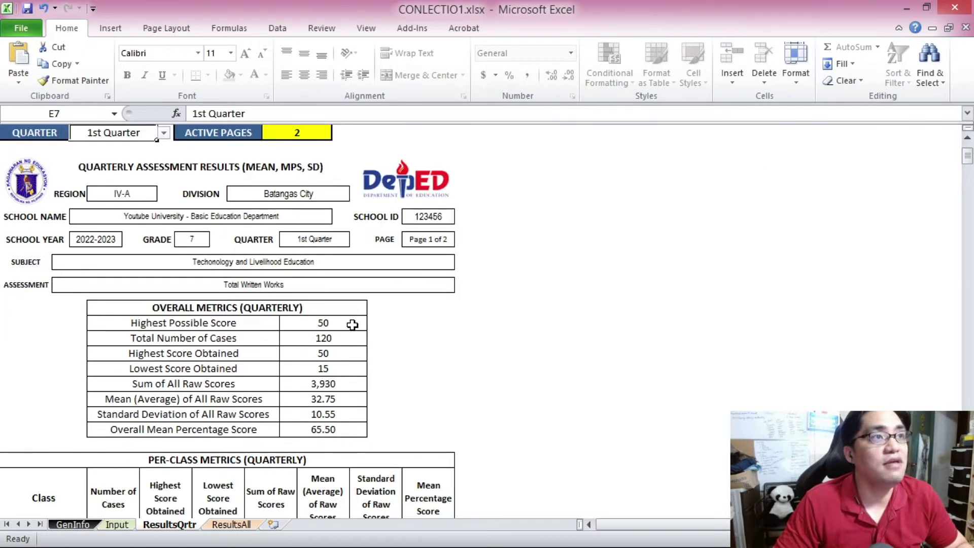
scroll(353, 325, down, 1)
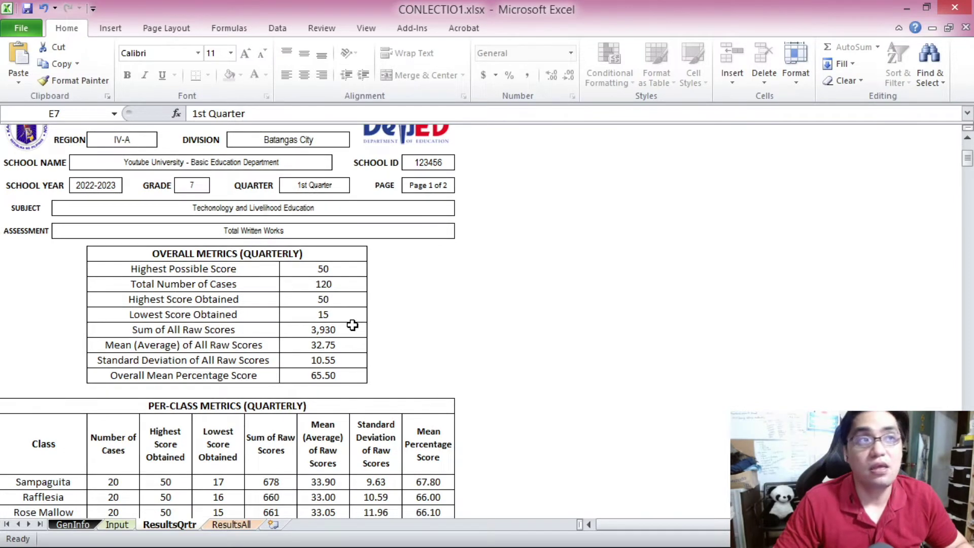
scroll(352, 321, down, 1)
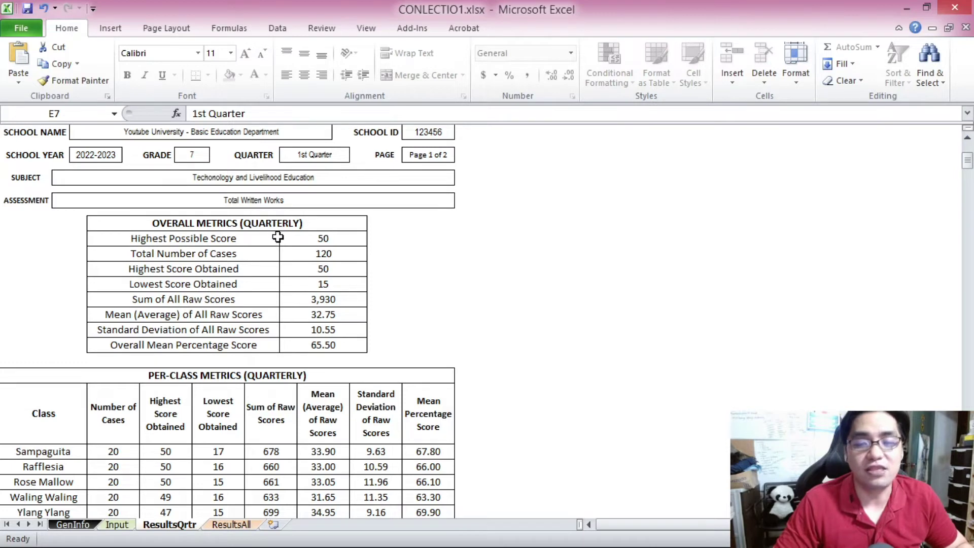
scroll(277, 237, down, 1)
scroll(277, 237, down, 1)
click(280, 171)
drag(281, 171, 309, 171)
click(235, 187)
drag(249, 186, 305, 187)
drag(233, 204, 302, 219)
drag(245, 231, 304, 232)
click(324, 243)
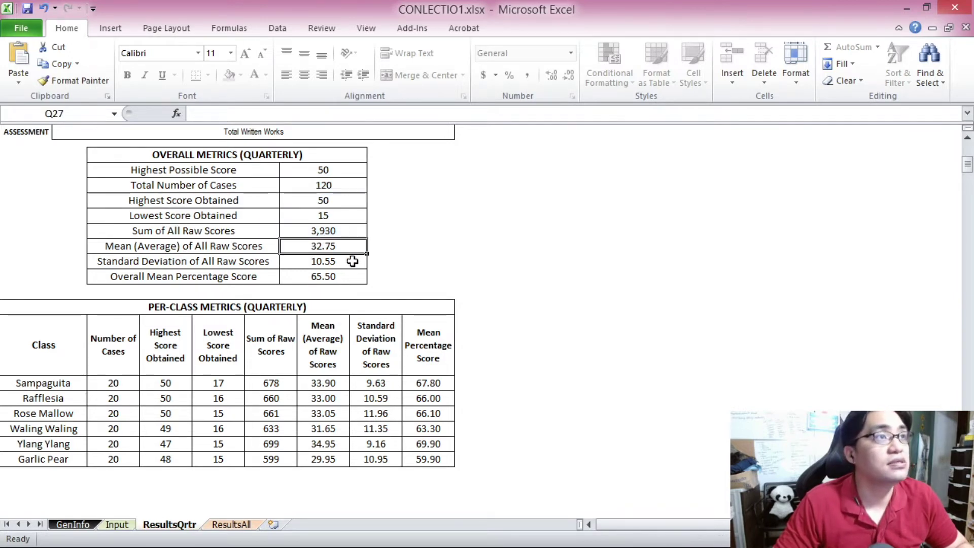
click(345, 263)
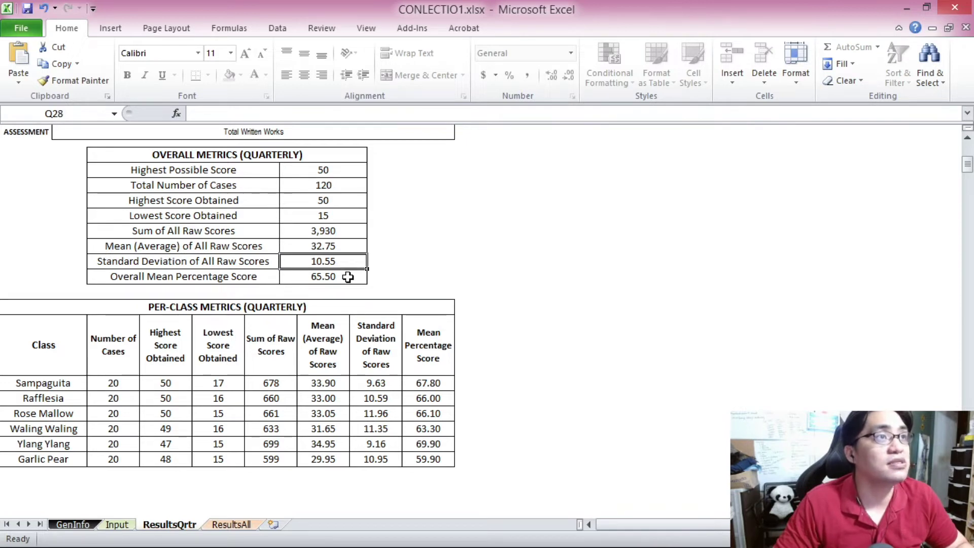
click(347, 277)
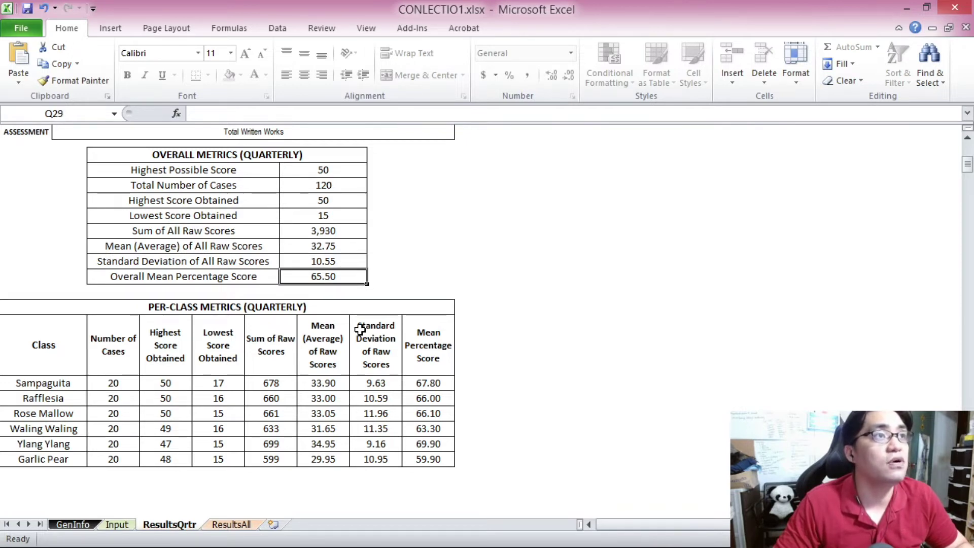
- Examine the quarterly Per-Class Metrics table, covering the class list and each column from Number of Cases to Mean Percentage Score
scroll(360, 329, down, 1)
scroll(359, 329, up, 1)
scroll(360, 330, down, 1)
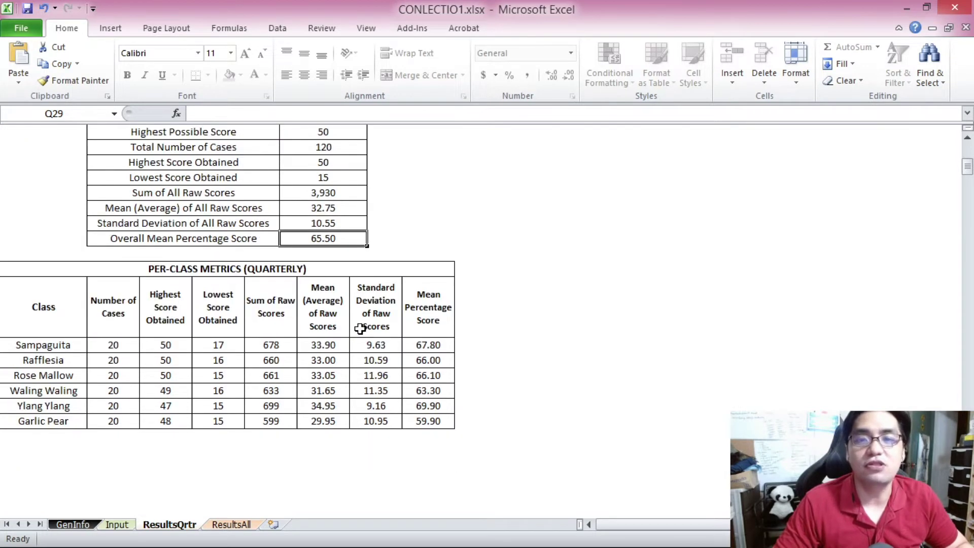
scroll(360, 329, down, 1)
click(211, 223)
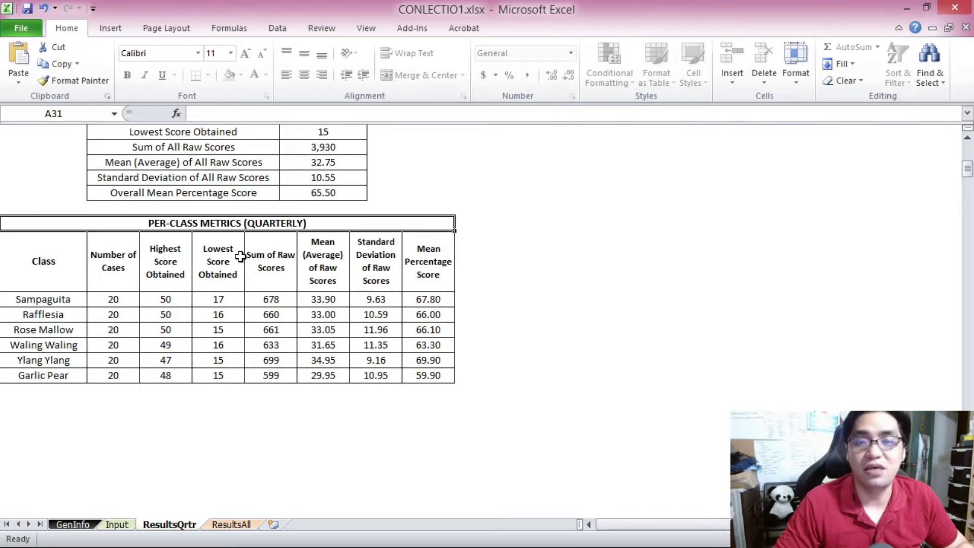
scroll(240, 257, down, 1)
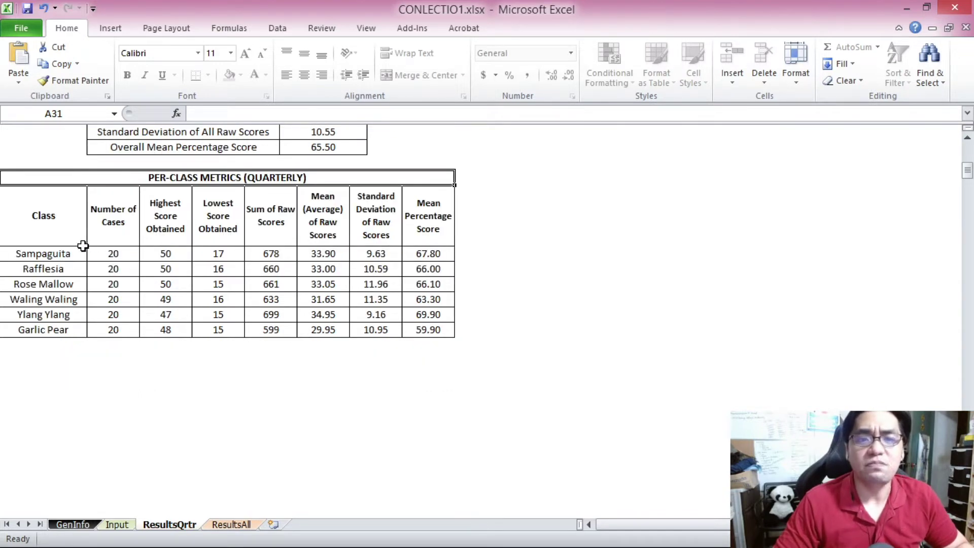
drag(79, 256, 78, 329)
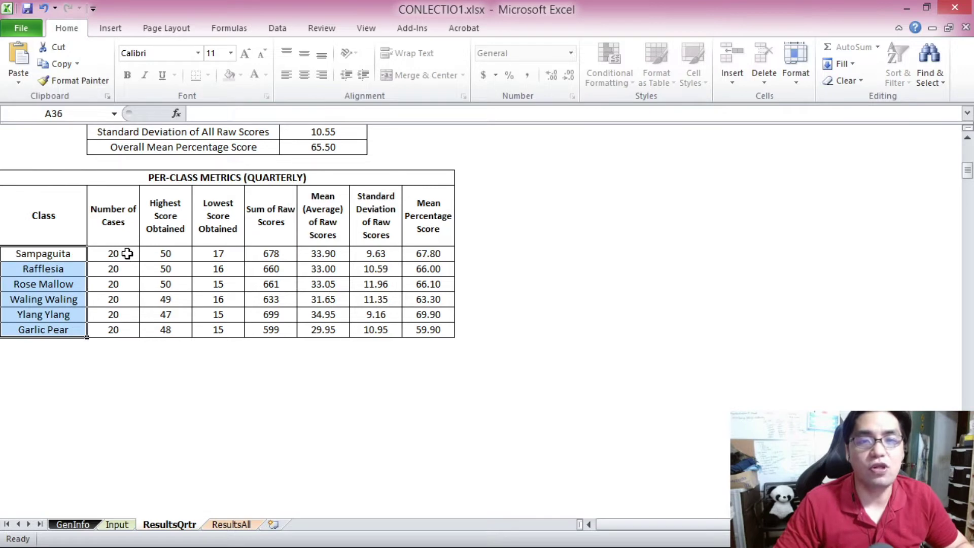
click(125, 221)
click(178, 221)
click(241, 221)
click(271, 222)
click(335, 227)
click(387, 230)
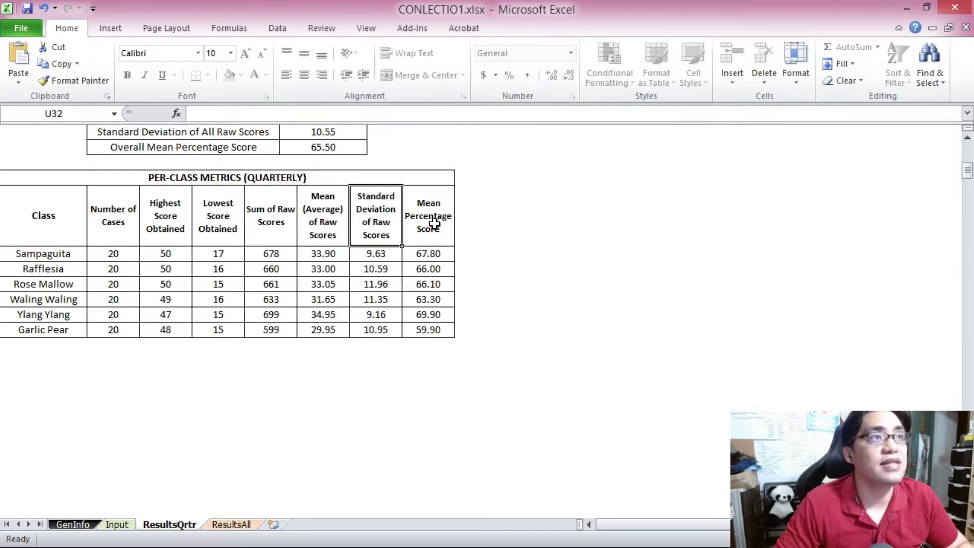
click(435, 223)
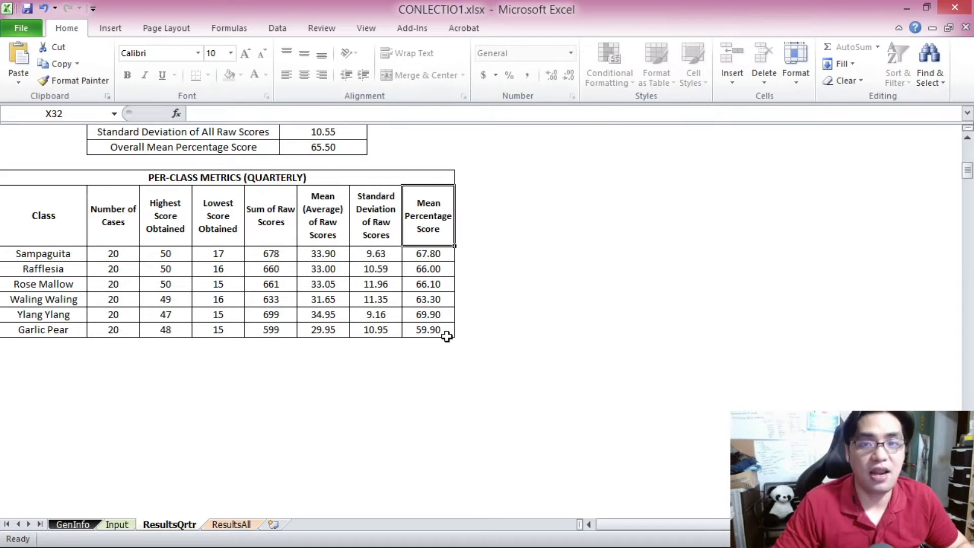
- Review the Prepared by and Checked and Approved by signature lines at the end of the first quarterly results page
ctrl+scroll(267, 245, down, 1)
ctrl+scroll(267, 245, down, 1)
ctrl+scroll(267, 245, up, 2)
scroll(268, 246, down, 2)
scroll(267, 244, down, 1)
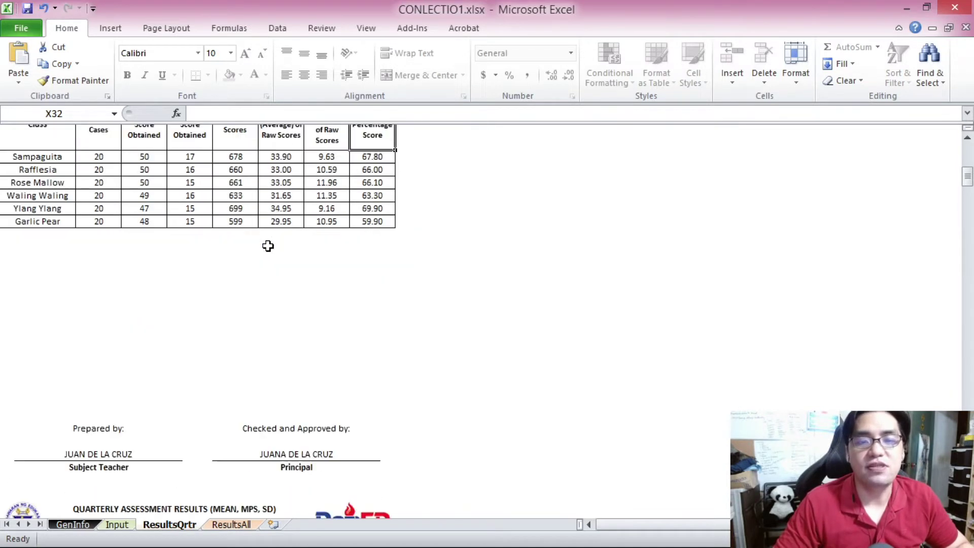
scroll(122, 272, down, 1)
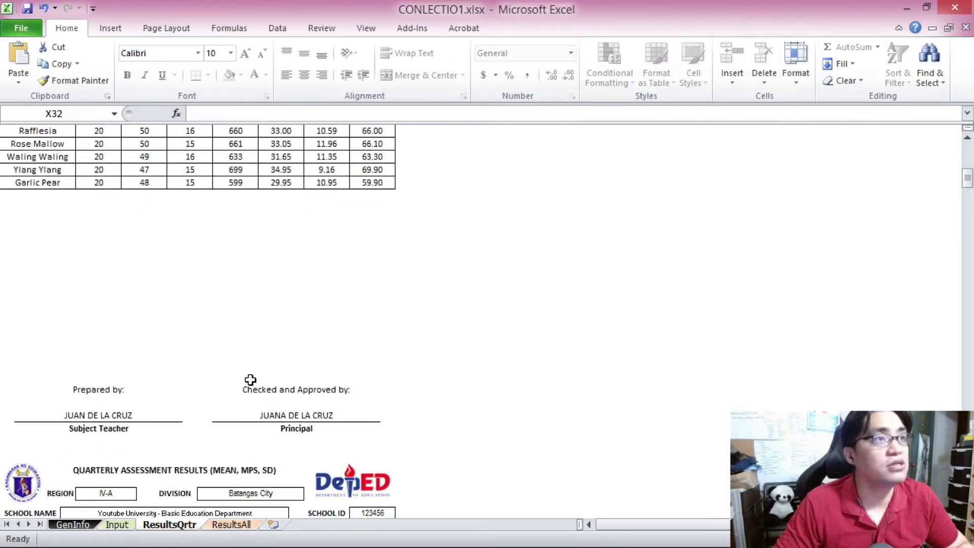
- Check the Checked and Approved by name and the Principal title on the quarterly results page
click(292, 420)
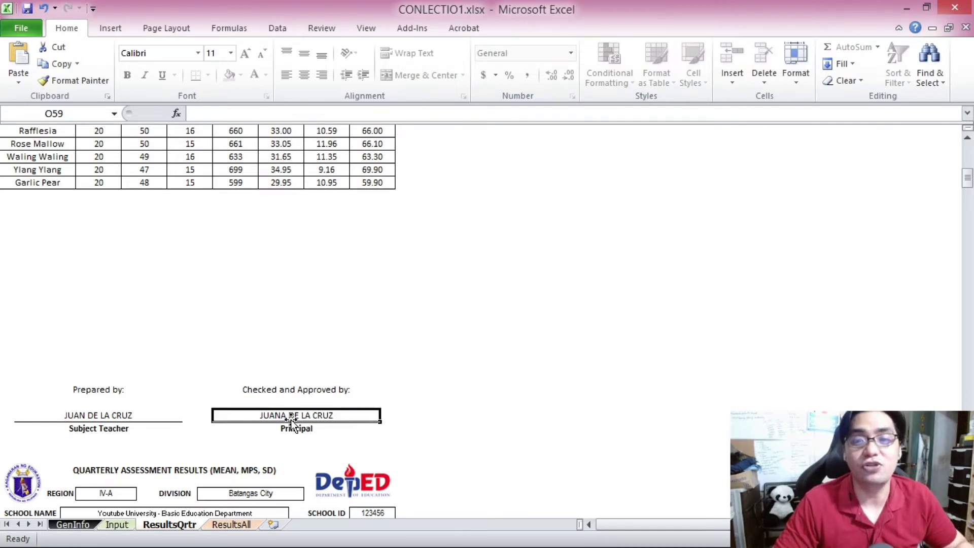
click(307, 428)
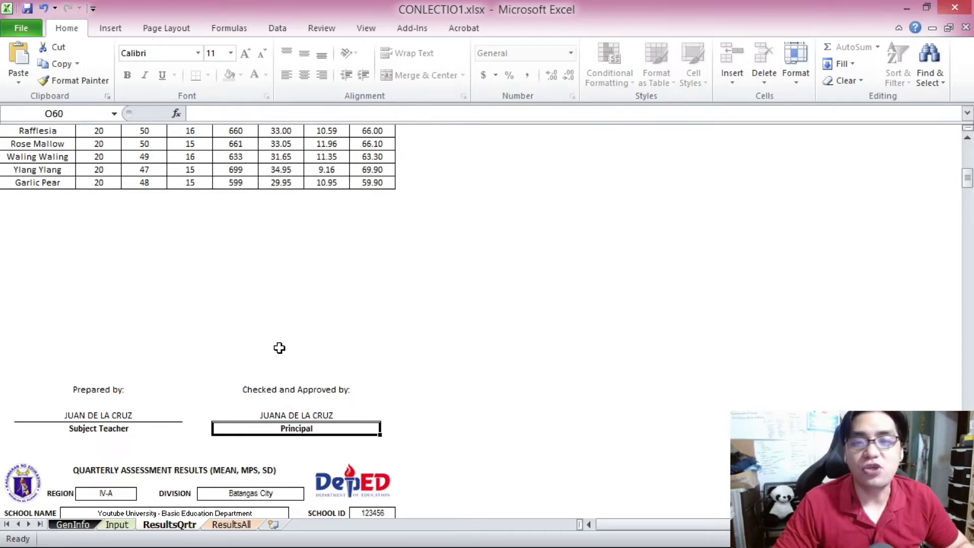
scroll(280, 347, down, 2)
scroll(279, 348, up, 3)
- Examine the page 2 header and the class names heading the Raw Assessment Scores table
scroll(280, 348, down, 5)
scroll(279, 348, down, 5)
scroll(279, 347, up, 1)
scroll(279, 347, down, 1)
scroll(279, 347, down, 1)
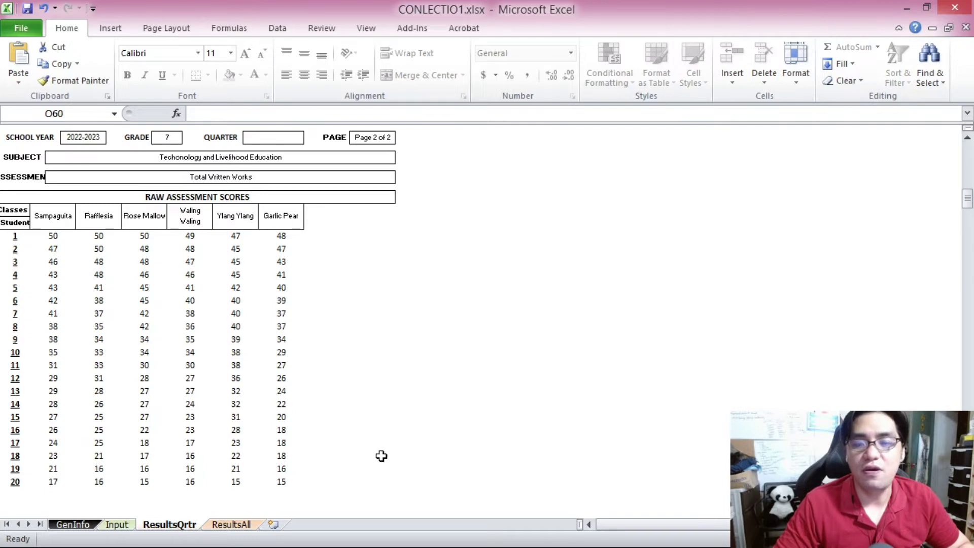
ctrl+scroll(118, 342, up, 2)
scroll(118, 343, up, 2)
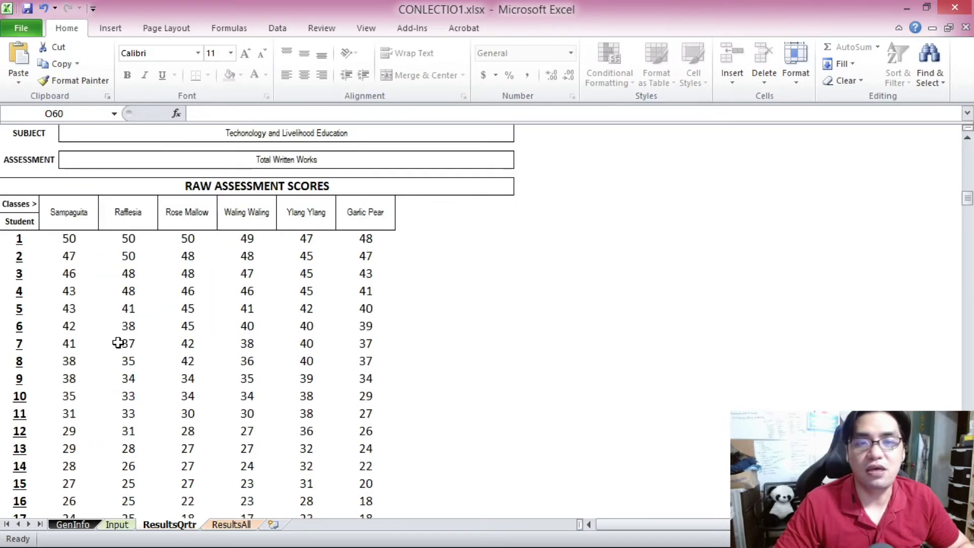
scroll(117, 342, up, 1)
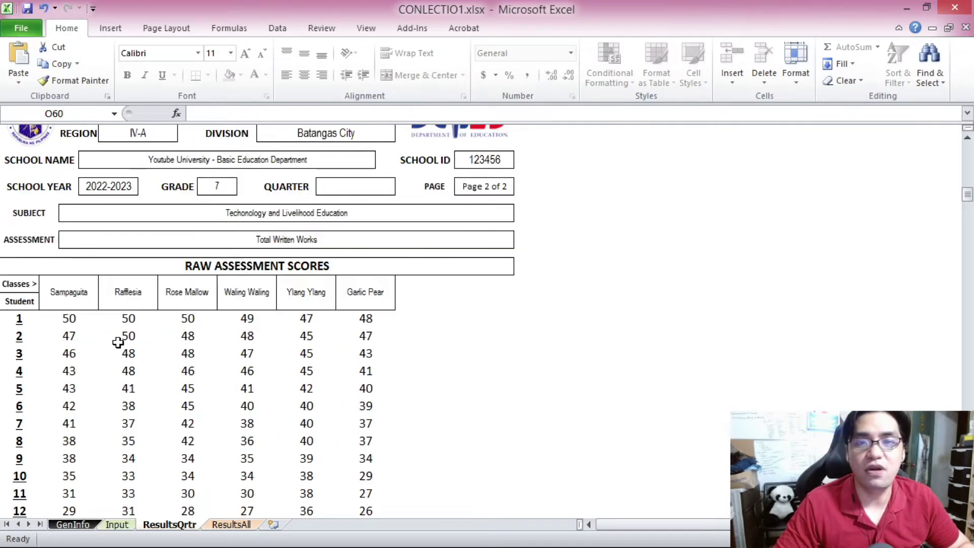
scroll(100, 296, down, 1)
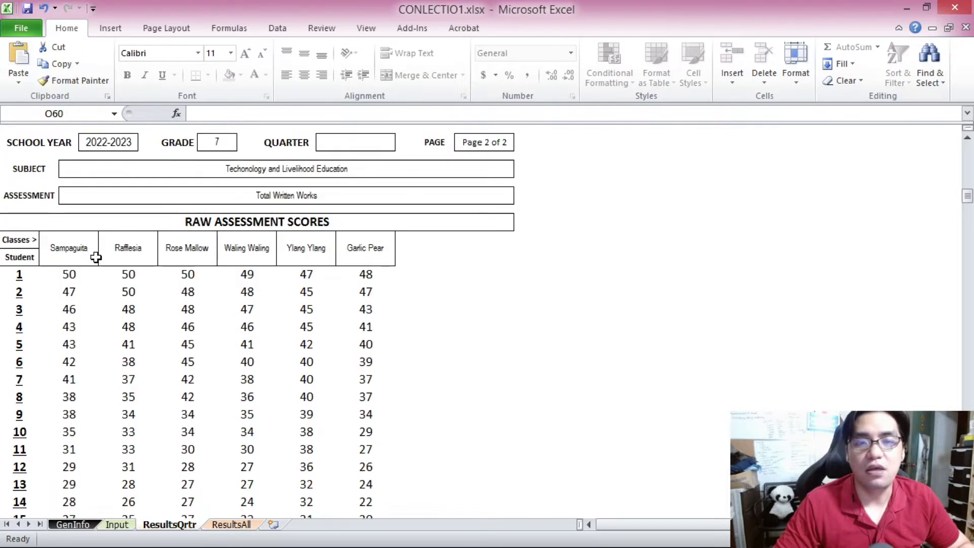
drag(78, 253, 241, 253)
scroll(147, 257, down, 3)
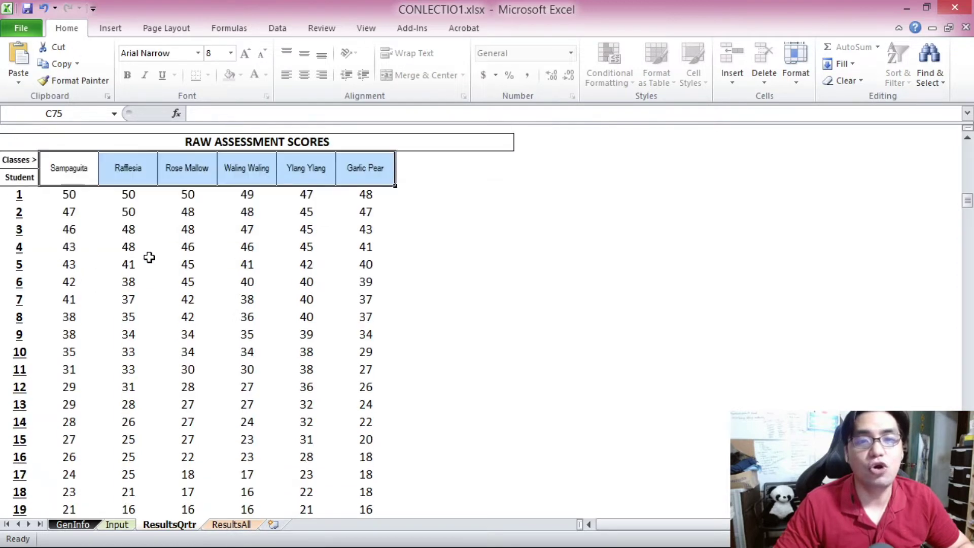
- Examine how the raw scores are ordered down the Sampaguita and Rafflesia columns, including repeated scores
drag(69, 149, 126, 147)
click(78, 152)
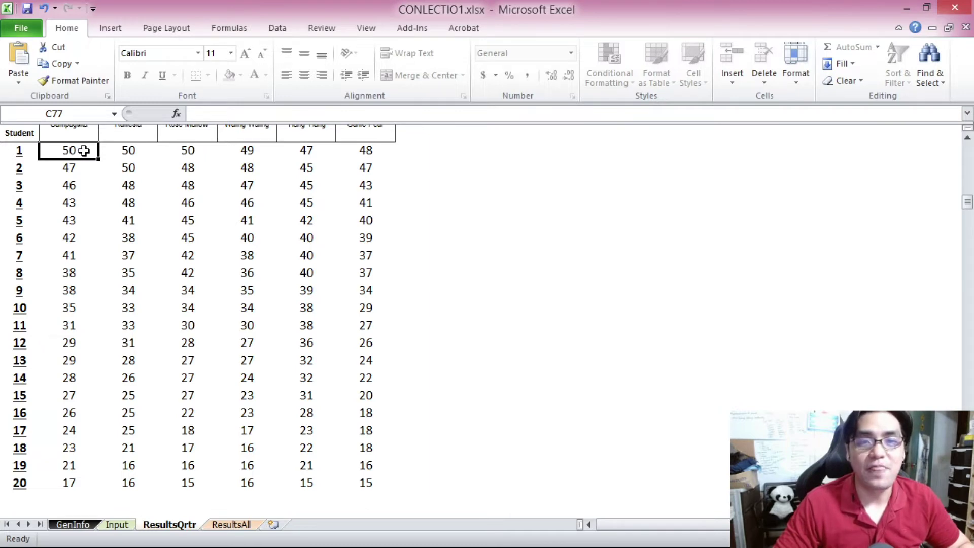
drag(88, 158, 69, 482)
drag(125, 148, 129, 170)
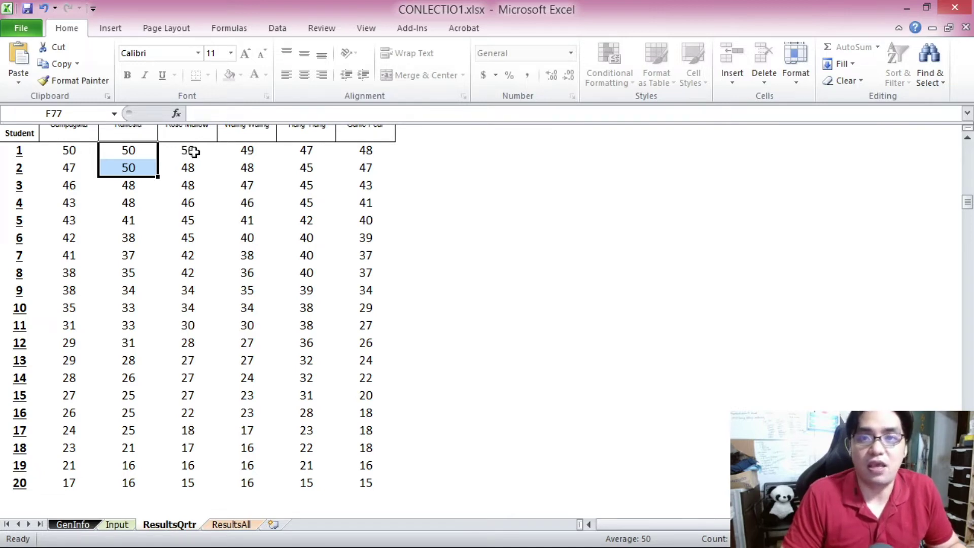
click(82, 151)
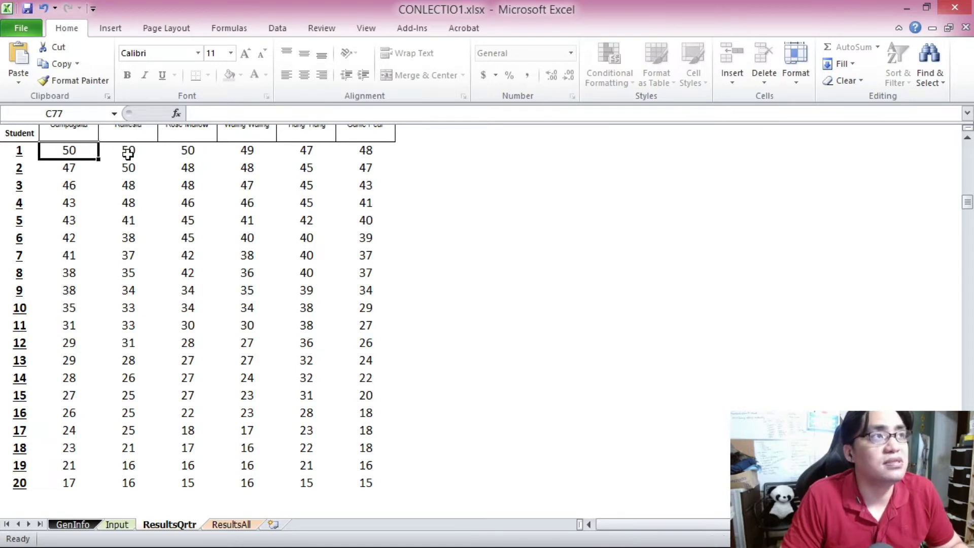
drag(81, 199, 86, 219)
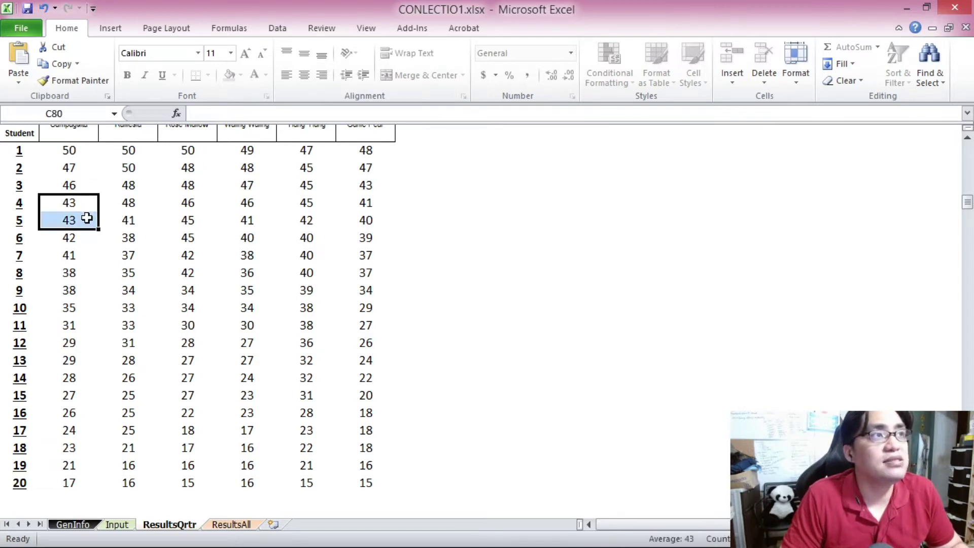
click(83, 237)
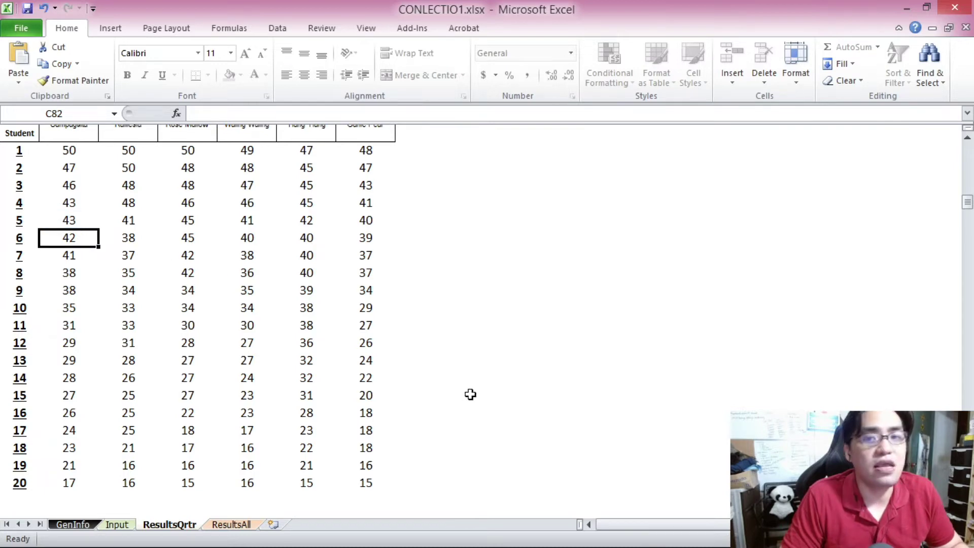
- Compare the Student 1 scores across the first three classes with the lower and tied scores in the Sampaguita column
click(207, 154)
click(70, 154)
click(121, 152)
click(188, 152)
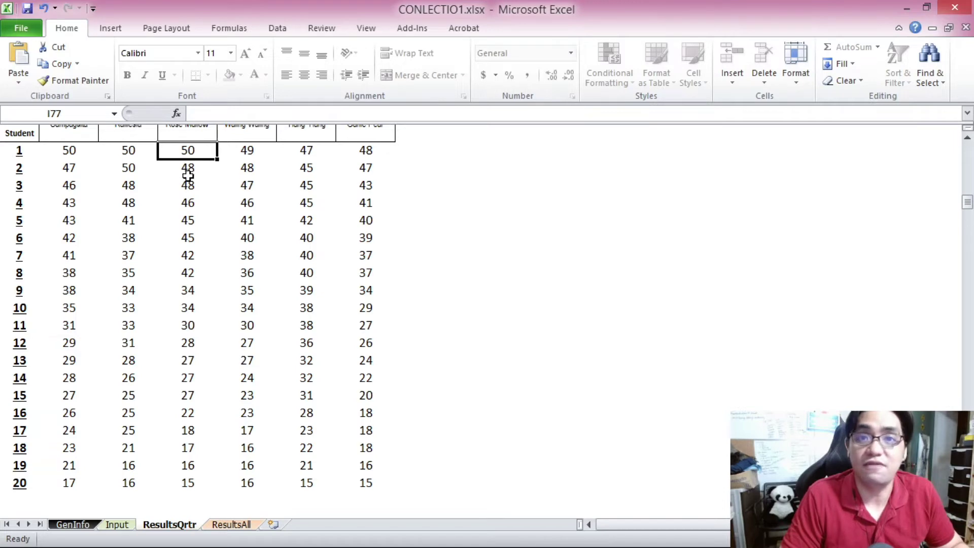
click(70, 169)
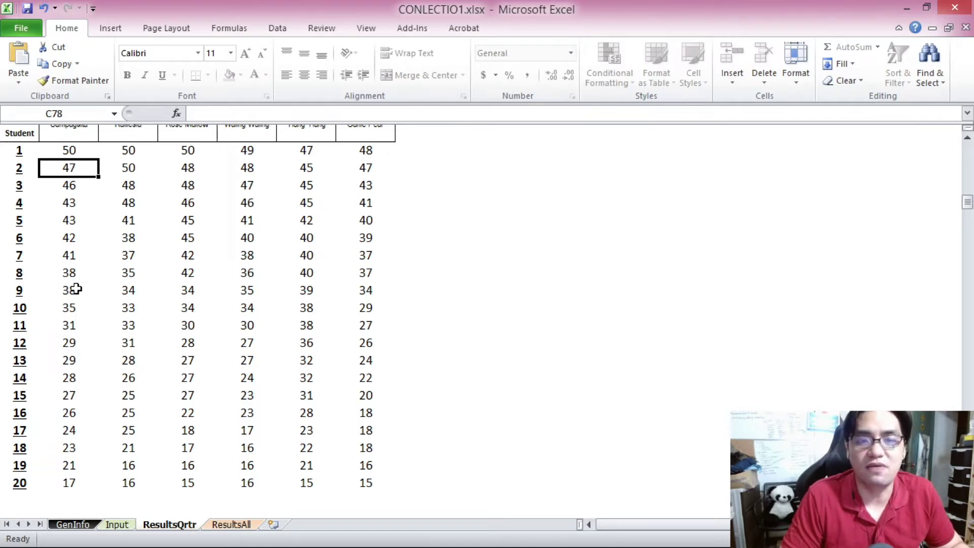
drag(68, 274, 71, 287)
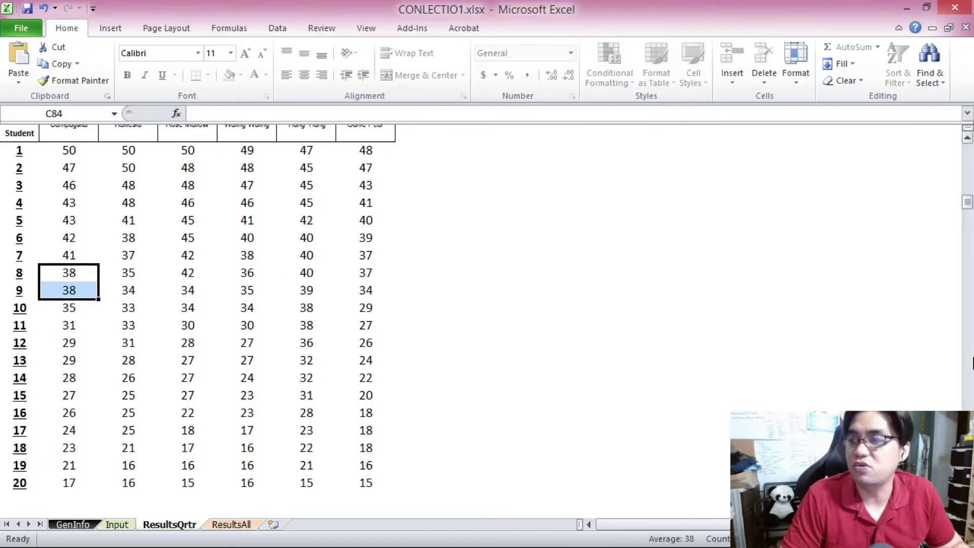
- Check the Active Pages value on the quarterly results sheet and set the print range to pages 1 to 2
drag(968, 202, 968, 150)
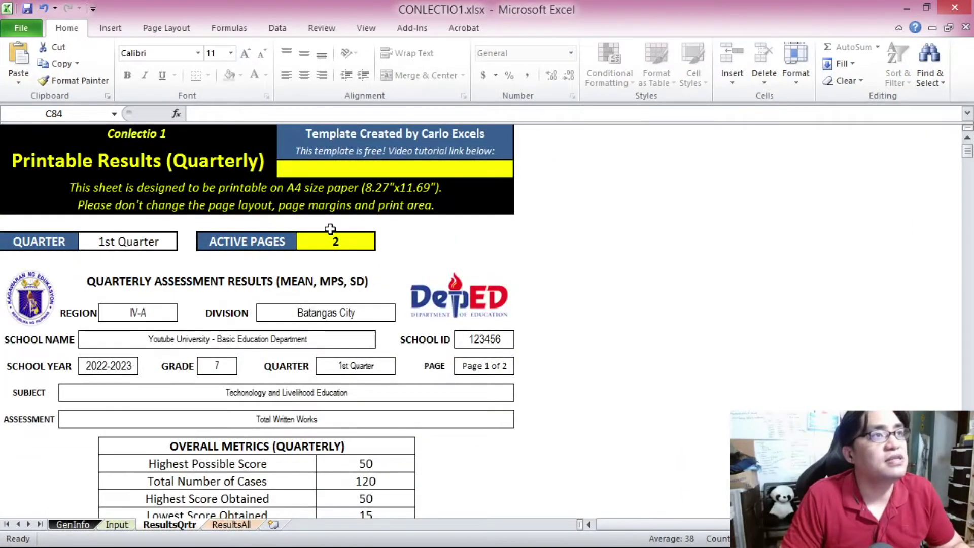
click(355, 244)
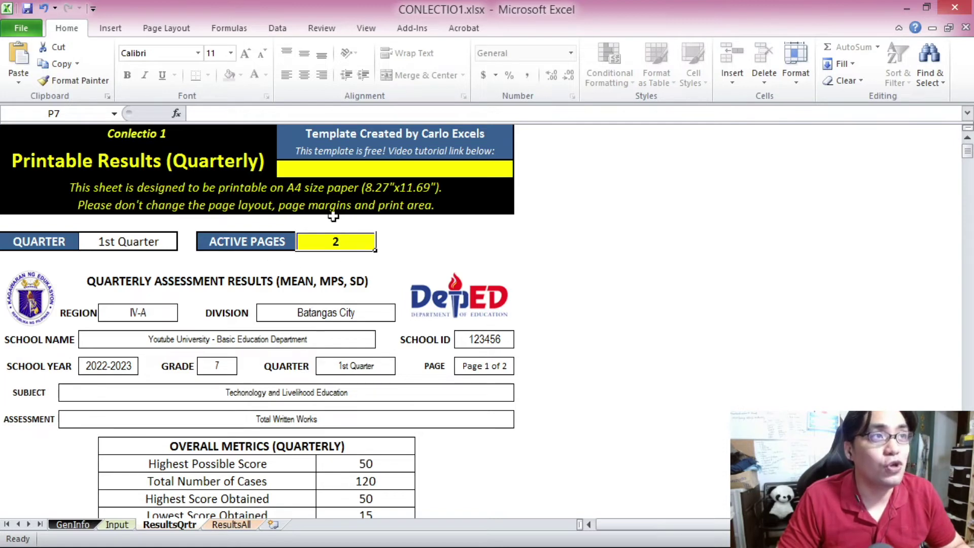
click(23, 29)
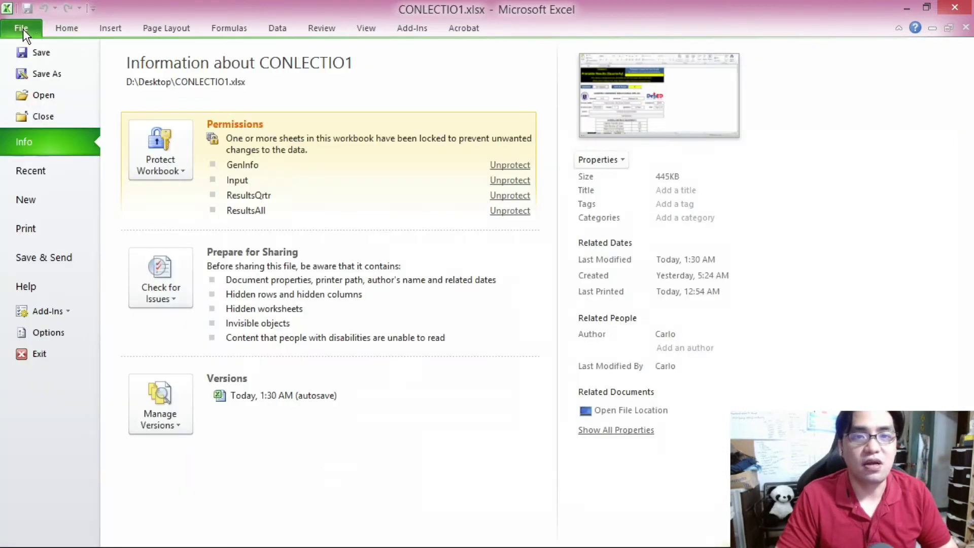
click(61, 226)
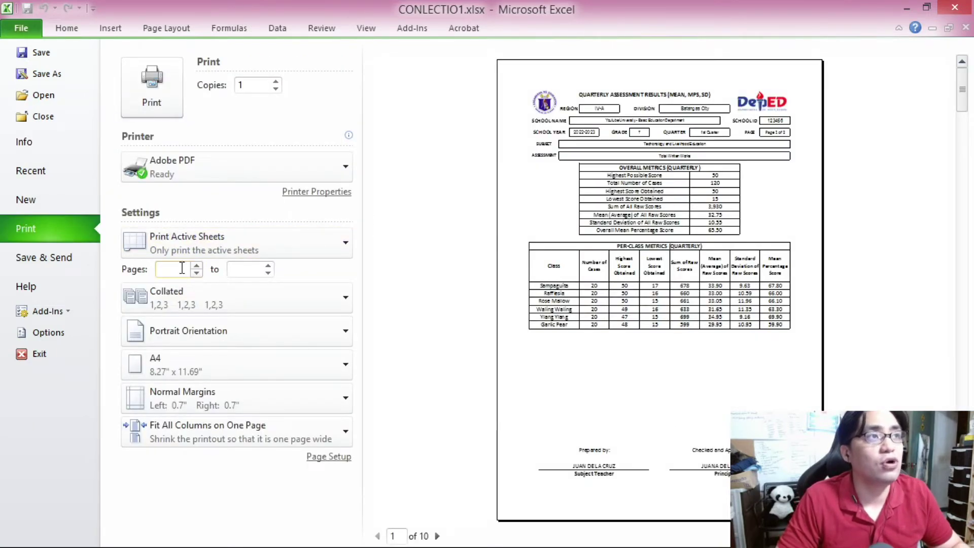
text(1)
click(233, 269)
text(2)
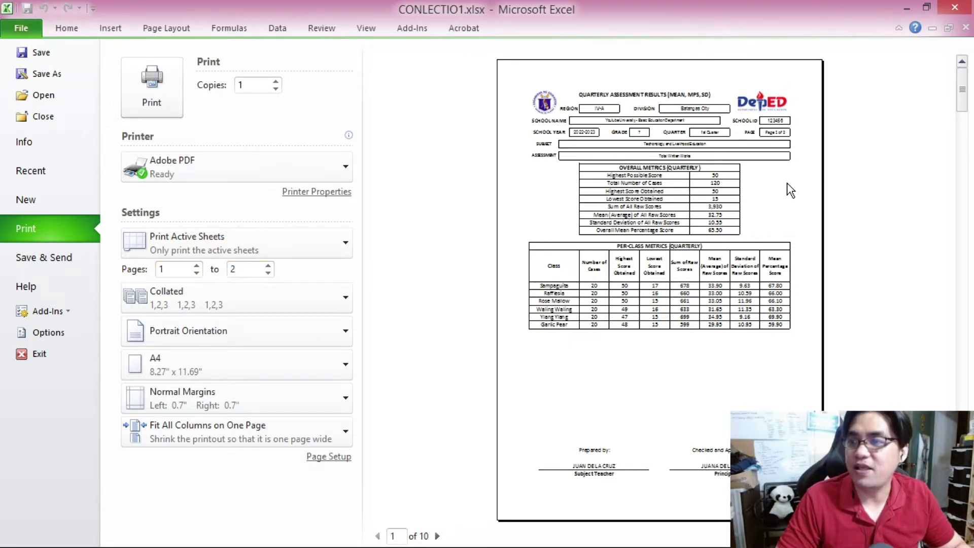
- Preview the metrics page and the raw scores page before printing, then return to the ResultsQrtr sheet
scroll(775, 177, down, 1)
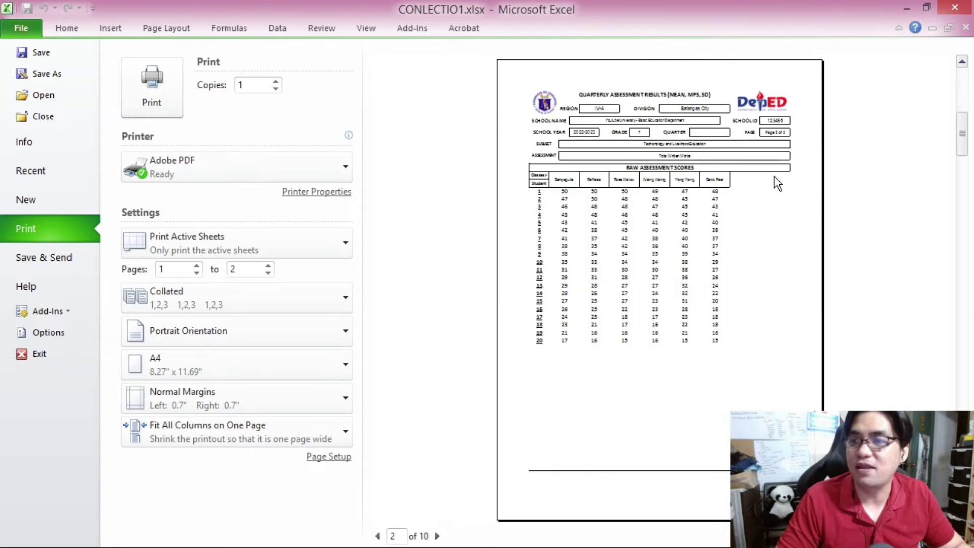
scroll(737, 204, up, 1)
scroll(695, 186, down, 1)
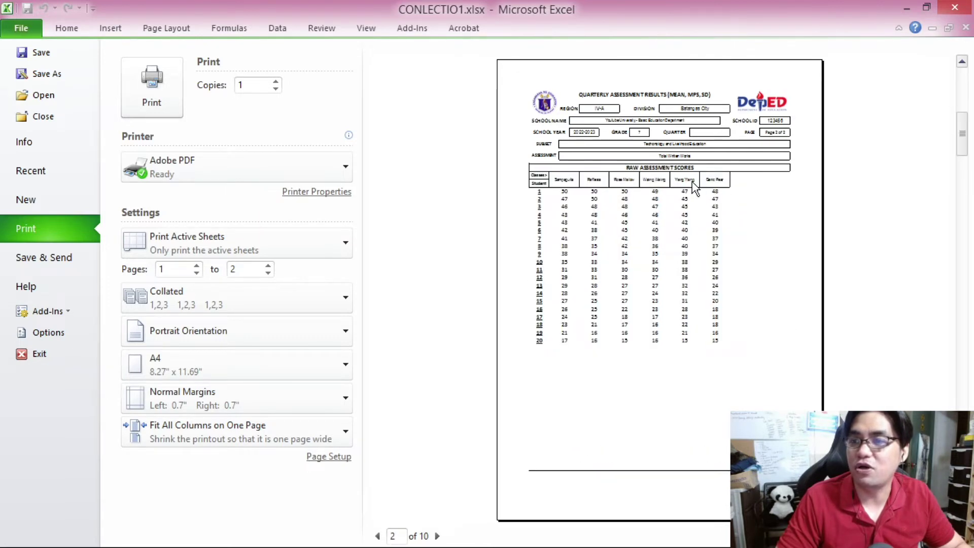
scroll(607, 313, up, 1)
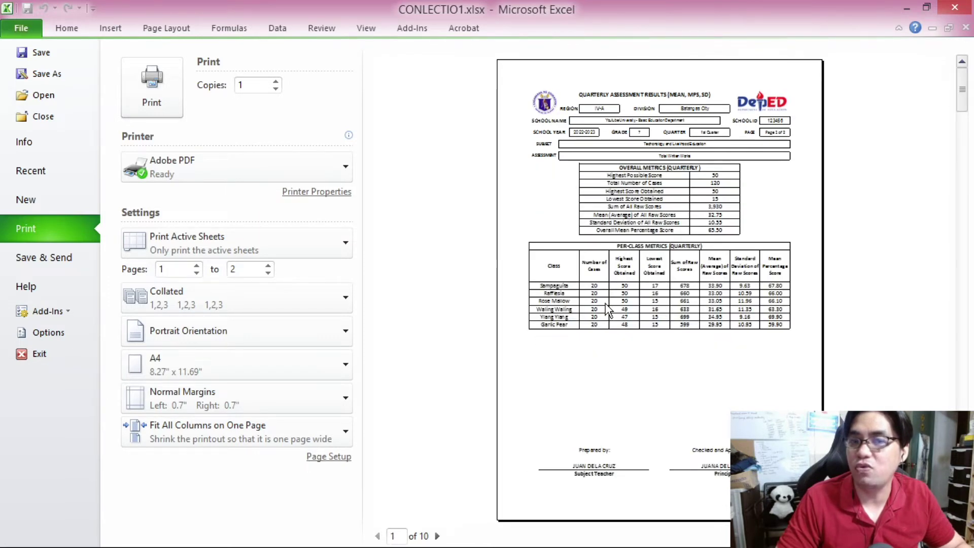
click(177, 27)
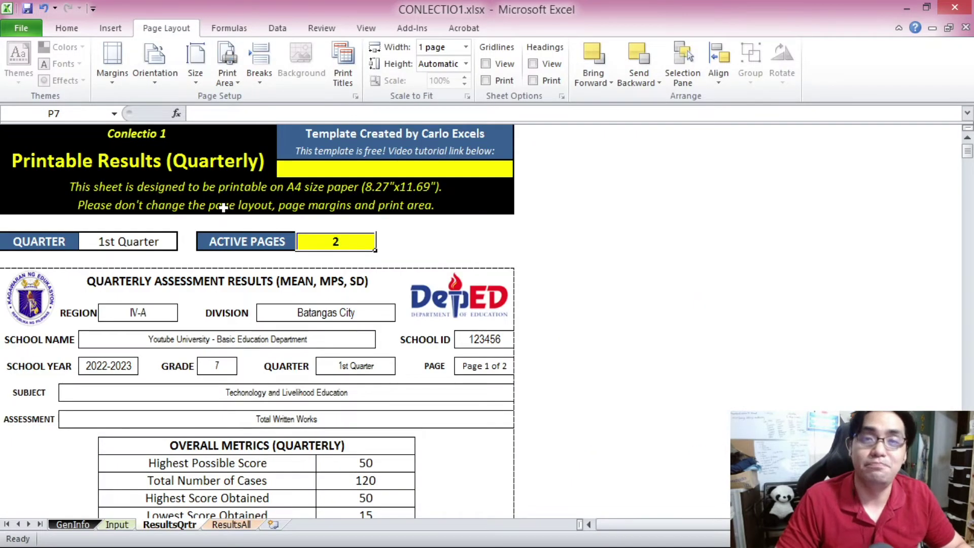
- On the Input sheet, set the 2nd Quarter Highest Possible Score to 100
key(ctrl+Page_Up)
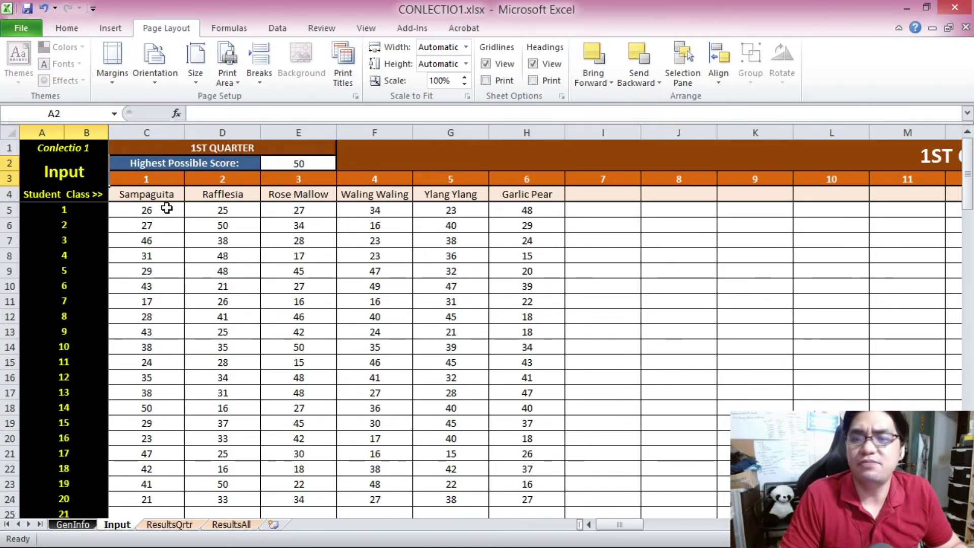
drag(616, 525, 705, 528)
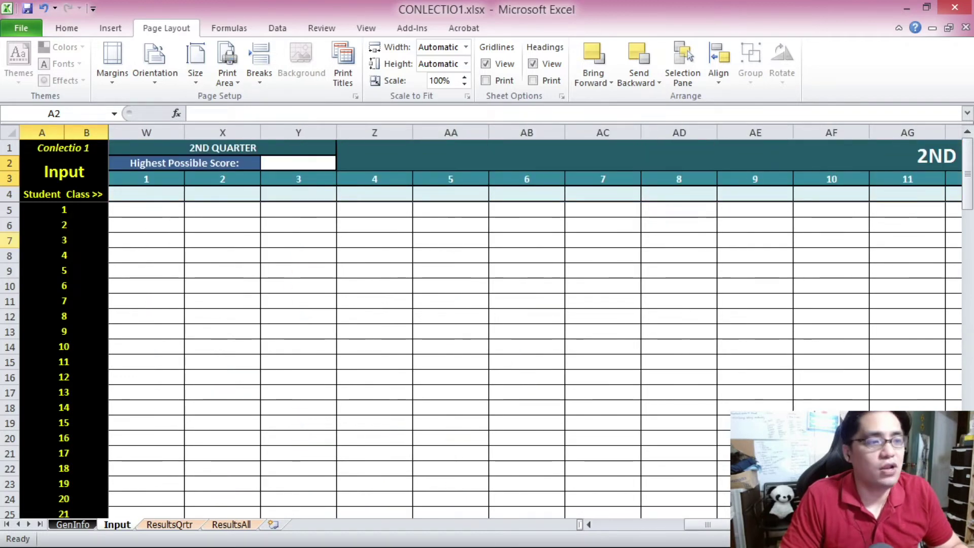
click(282, 165)
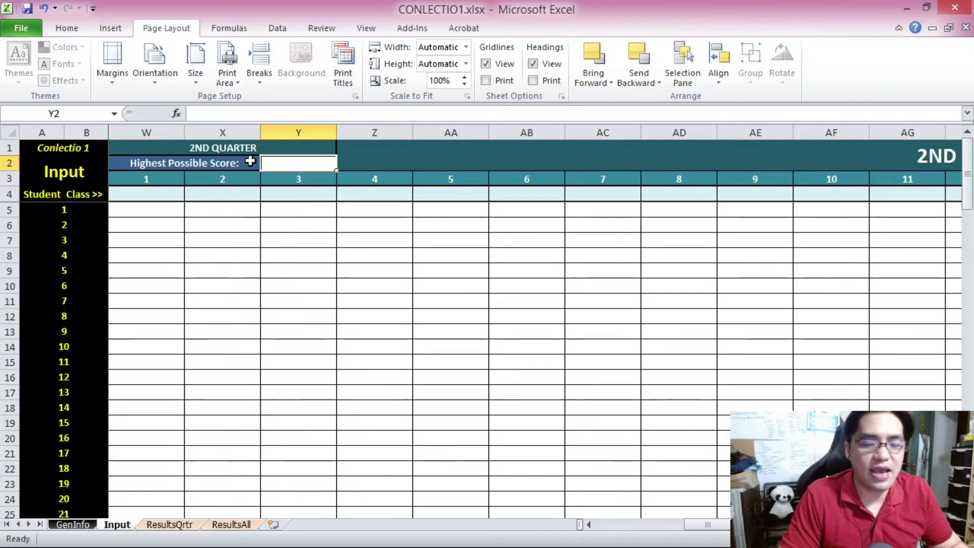
text(100)
click(294, 245)
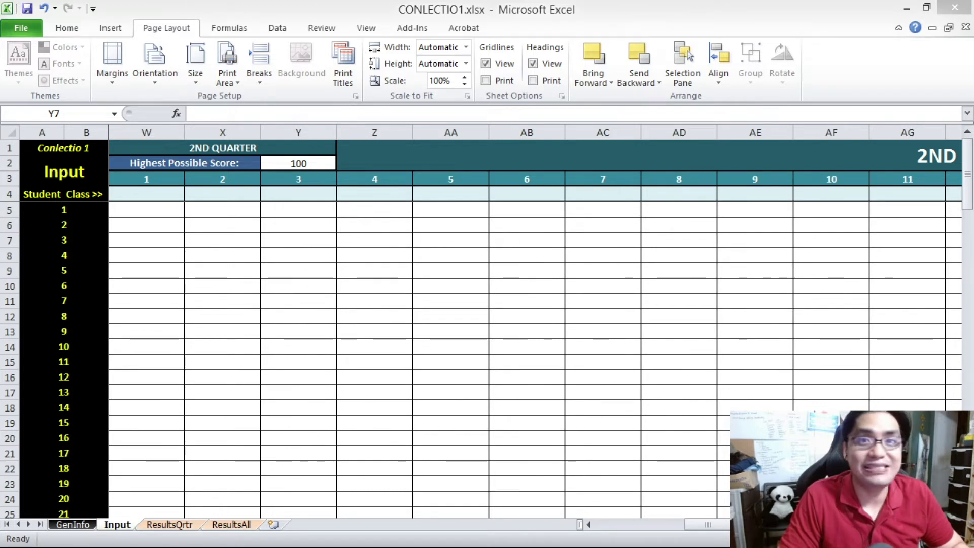
- Paste the copied class names and scores into the 2nd Quarter table, starting at cell W4
key(alt+Tab)
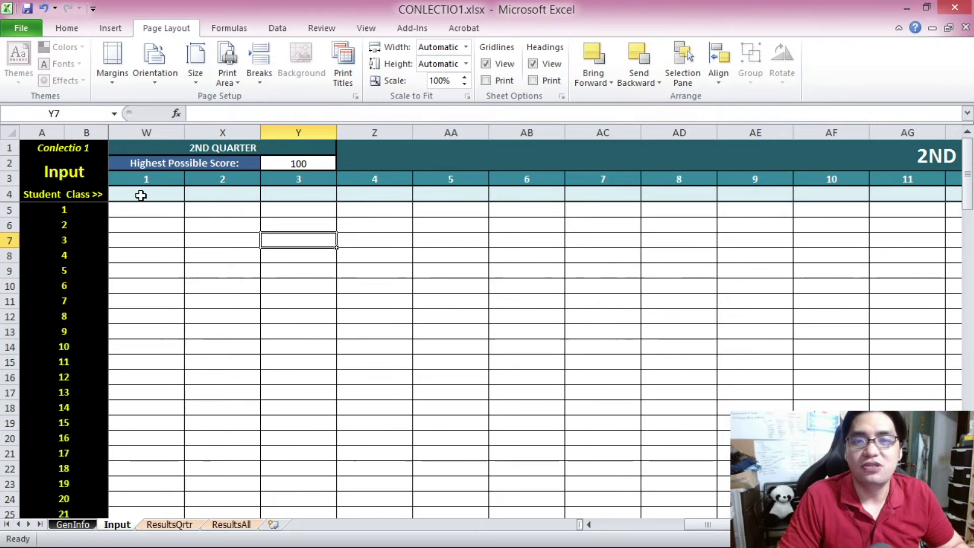
right_click(150, 194)
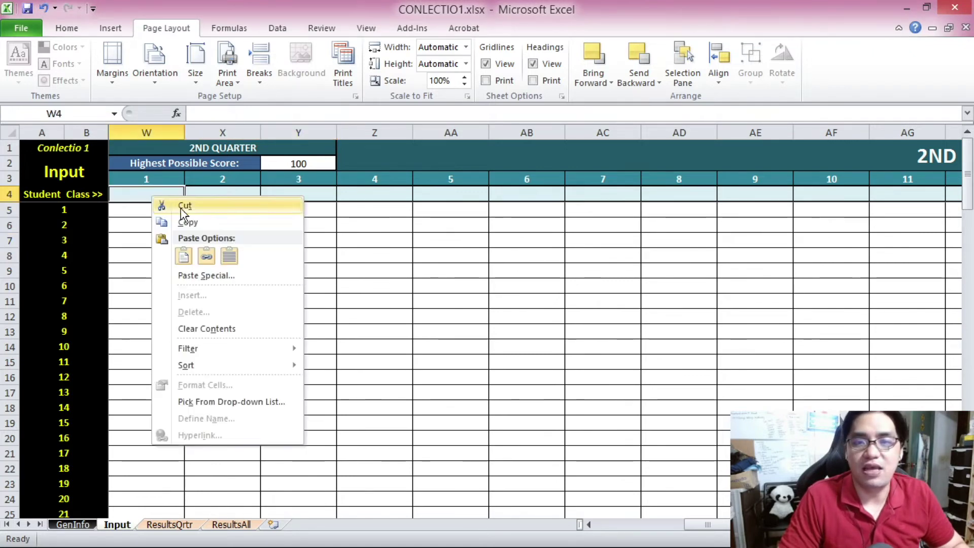
click(233, 250)
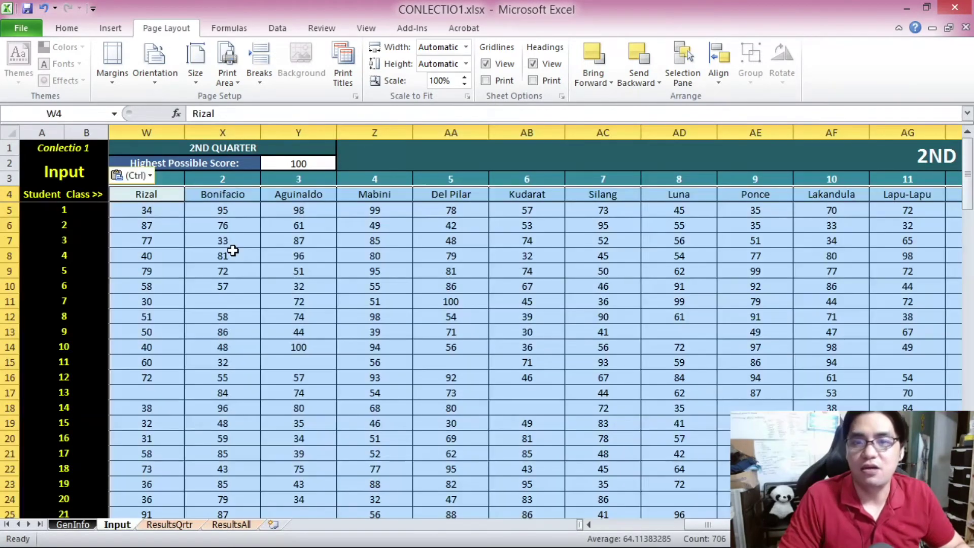
- Review the pasted 2nd Quarter class names from Rizal through Kudarat
click(148, 193)
click(211, 193)
click(318, 193)
click(374, 194)
click(446, 195)
click(537, 198)
mouse_move(712, 525)
mouse_down()
mouse_move(721, 531)
mouse_move(704, 528)
mouse_up()
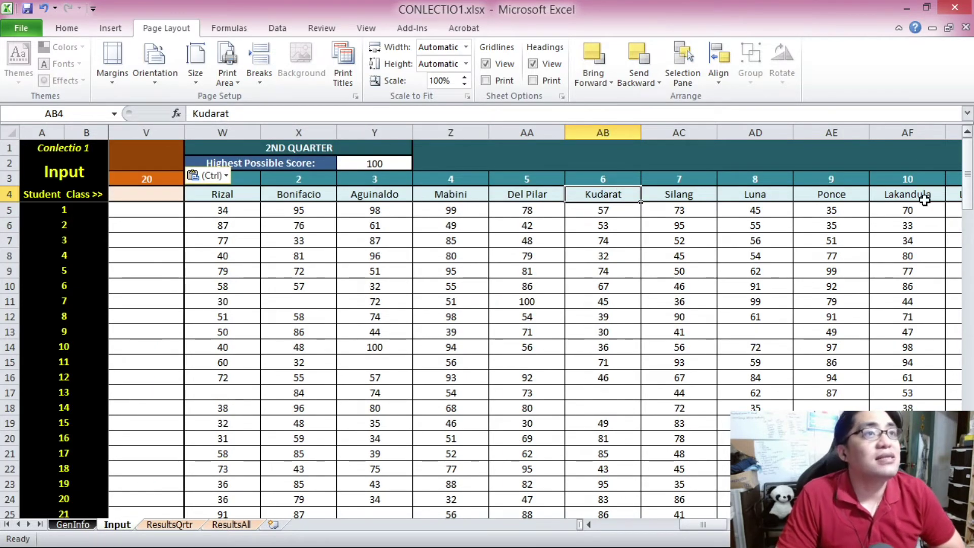
- Examine the pasted 2nd Quarter scores down the student rows, including the blank entry in the Rizal column
drag(223, 210, 234, 376)
click(234, 395)
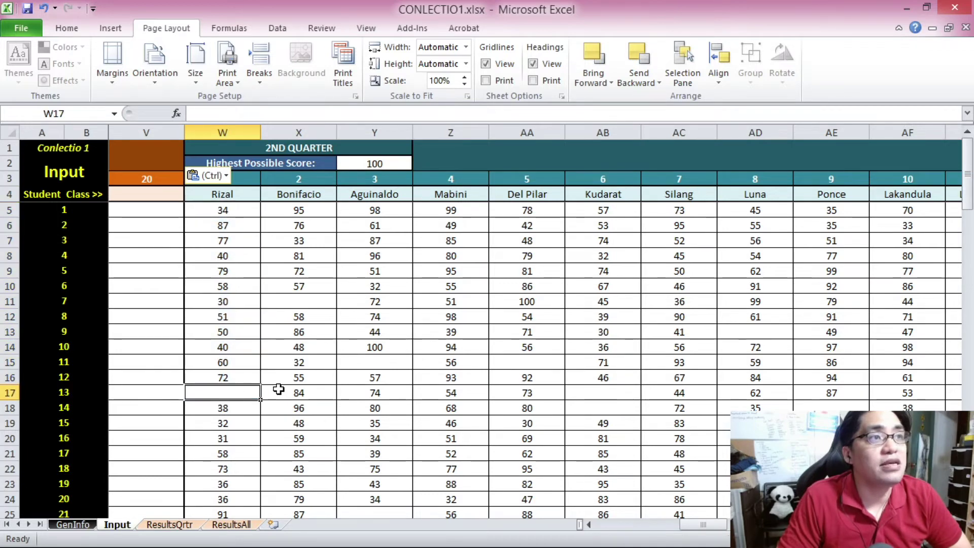
scroll(278, 389, down, 8)
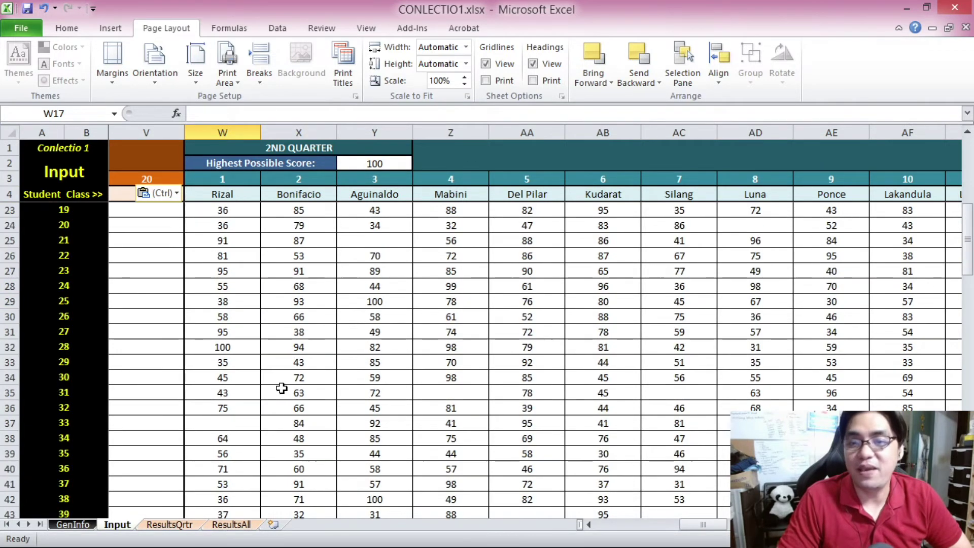
scroll(282, 388, down, 5)
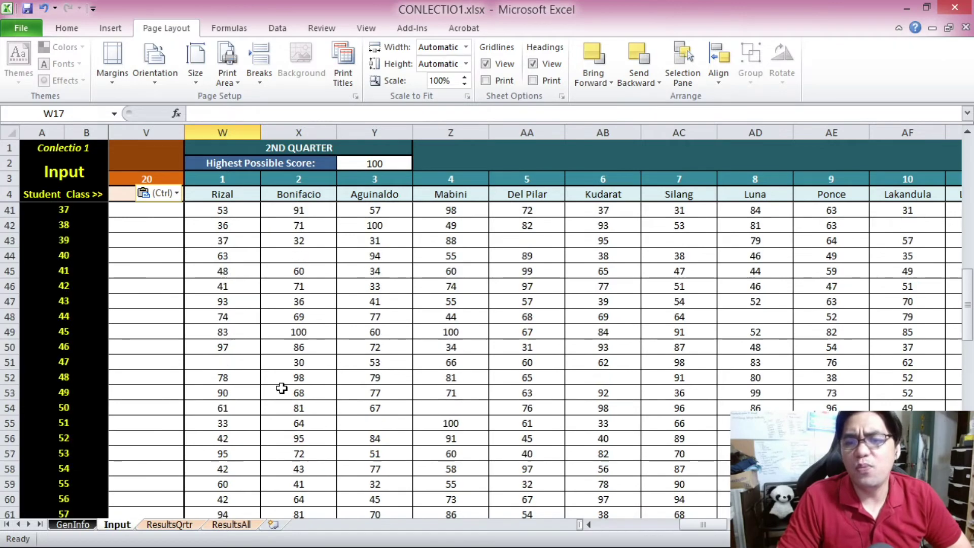
- Examine the lower and upper student rows of the 2nd Quarter scores on the Input sheet, including blank entries under Rizal
drag(703, 525, 700, 519)
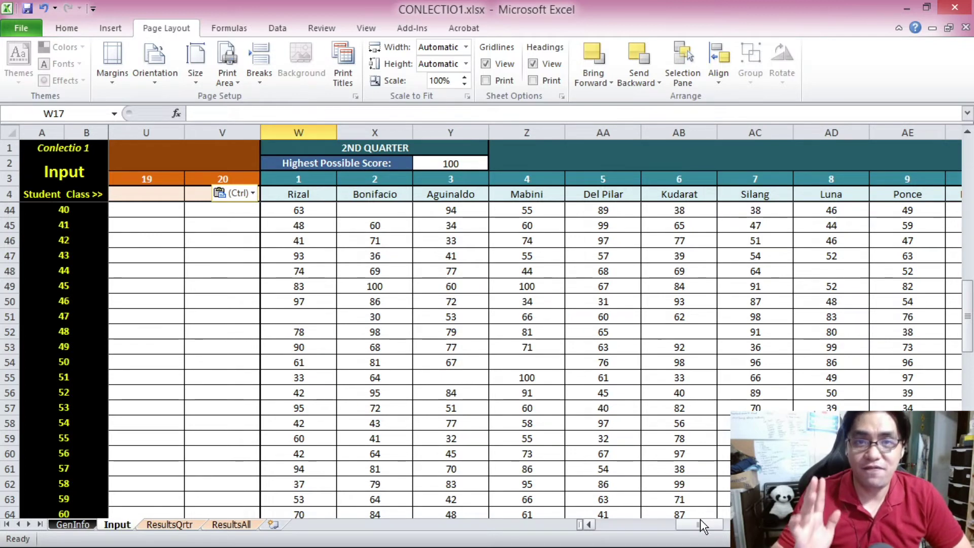
click(326, 332)
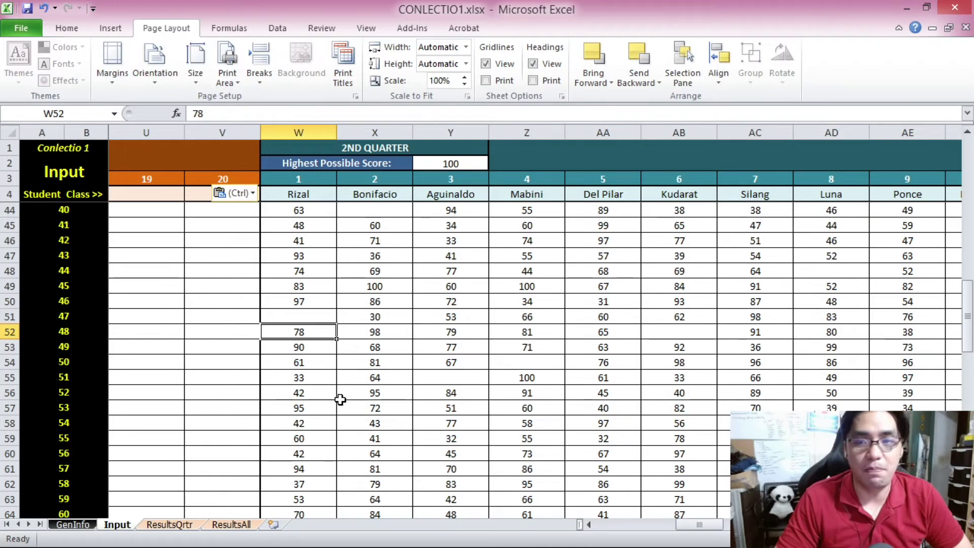
scroll(337, 397, up, 13)
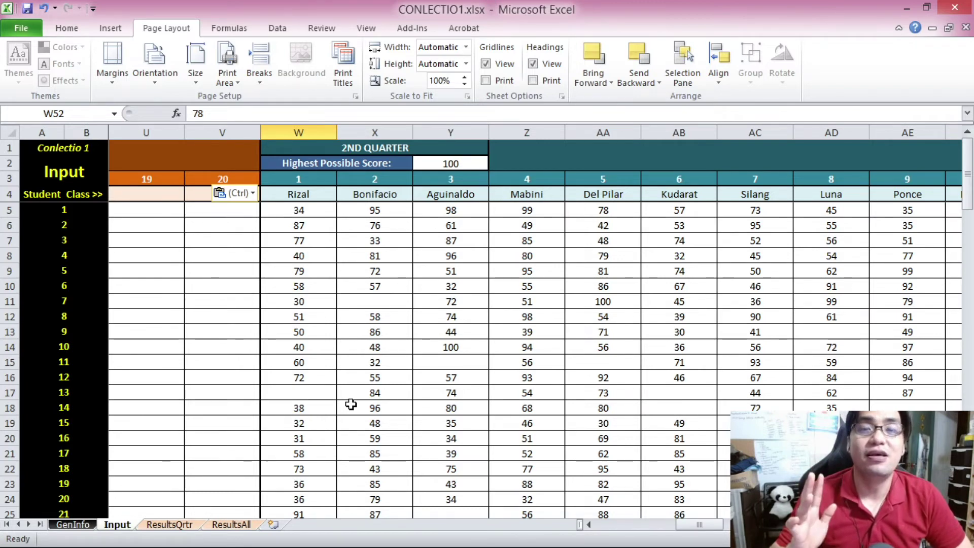
click(320, 389)
scroll(319, 380, down, 5)
scroll(319, 379, up, 5)
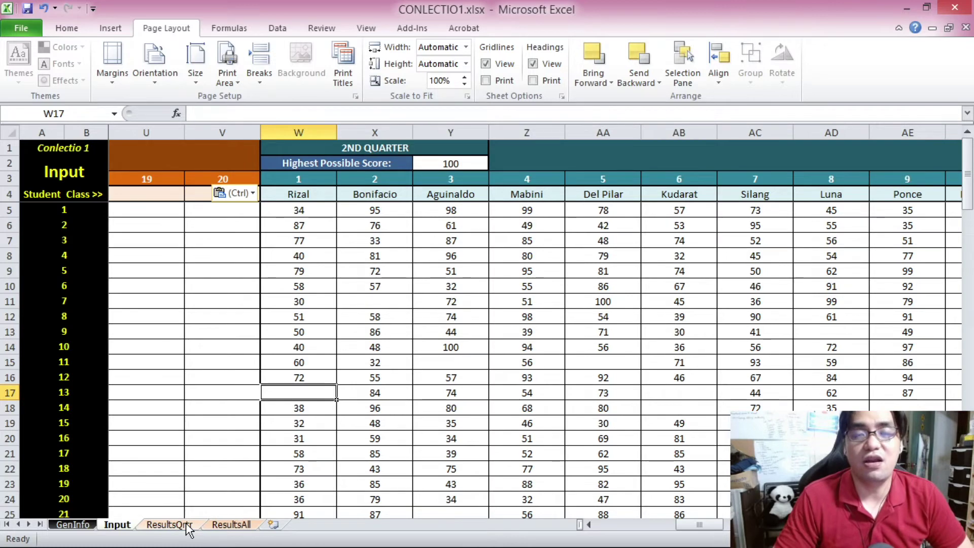
- Review the 2nd Quarter Highest Possible Score, the first class name and the block of scores for the first students
click(956, 524)
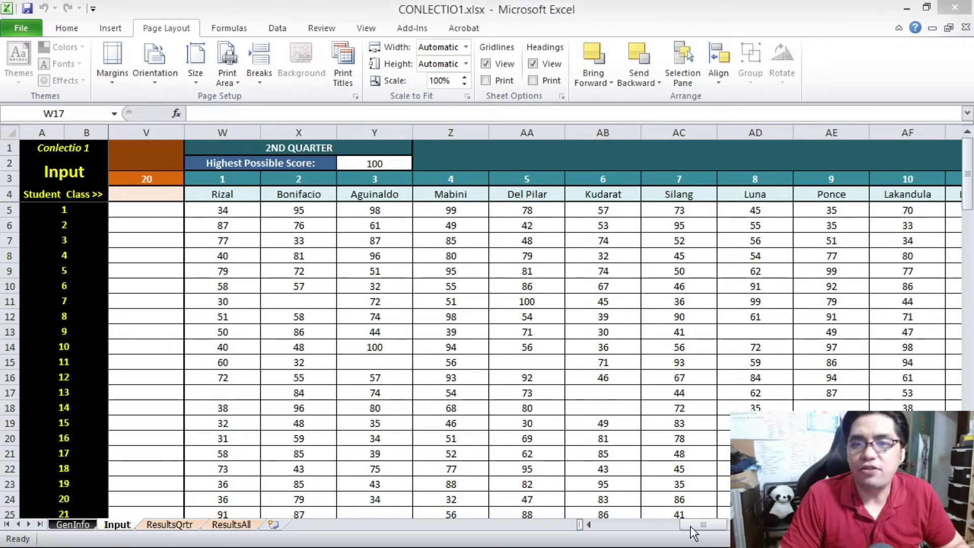
key(alt+Tab)
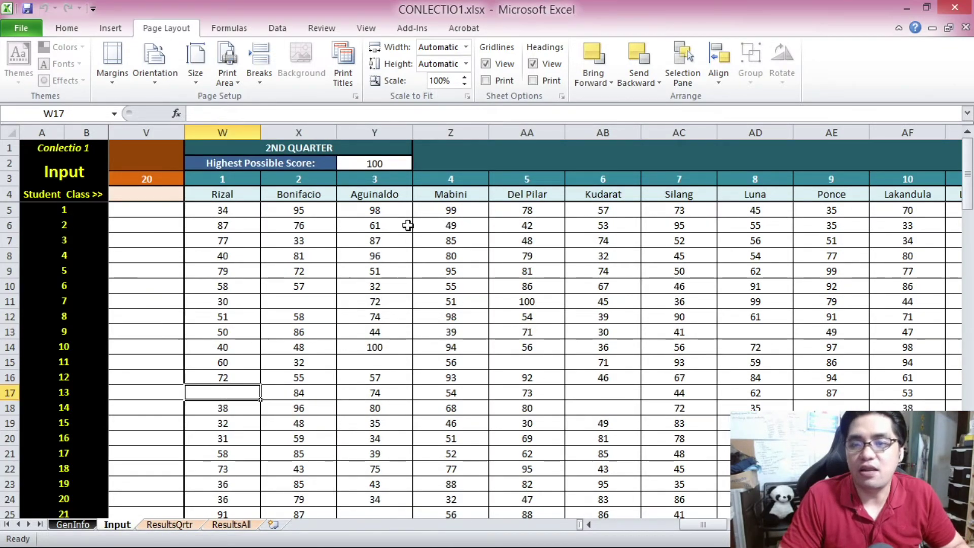
click(376, 164)
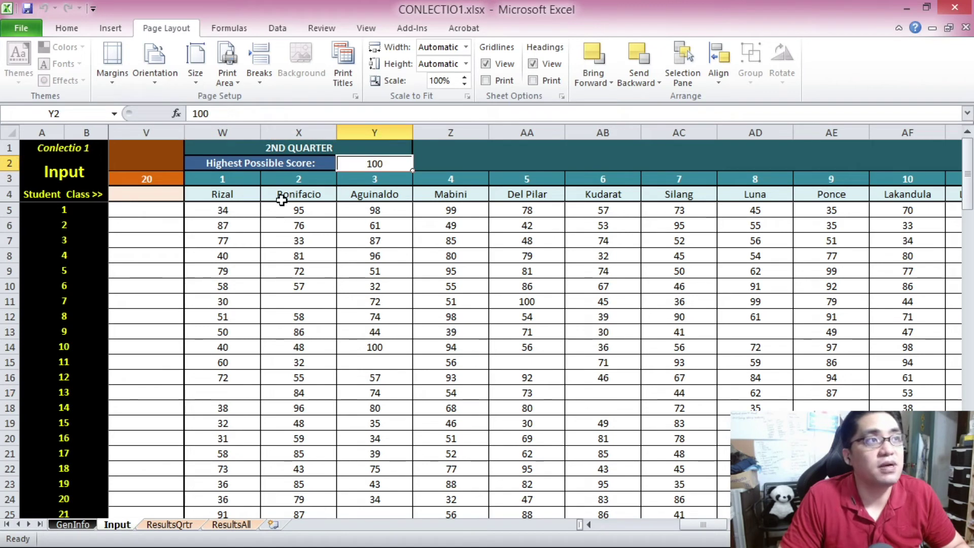
click(232, 196)
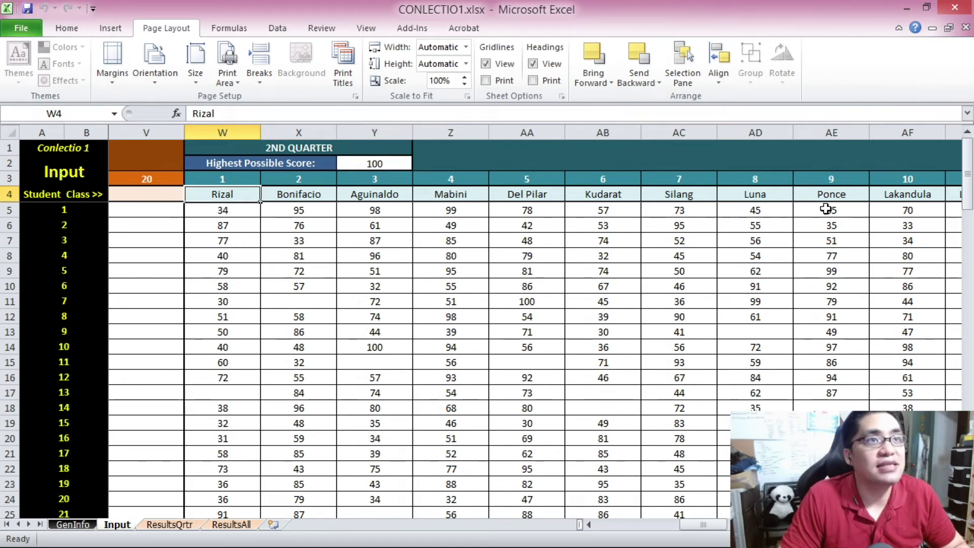
click(252, 213)
drag(252, 213, 462, 300)
click(502, 269)
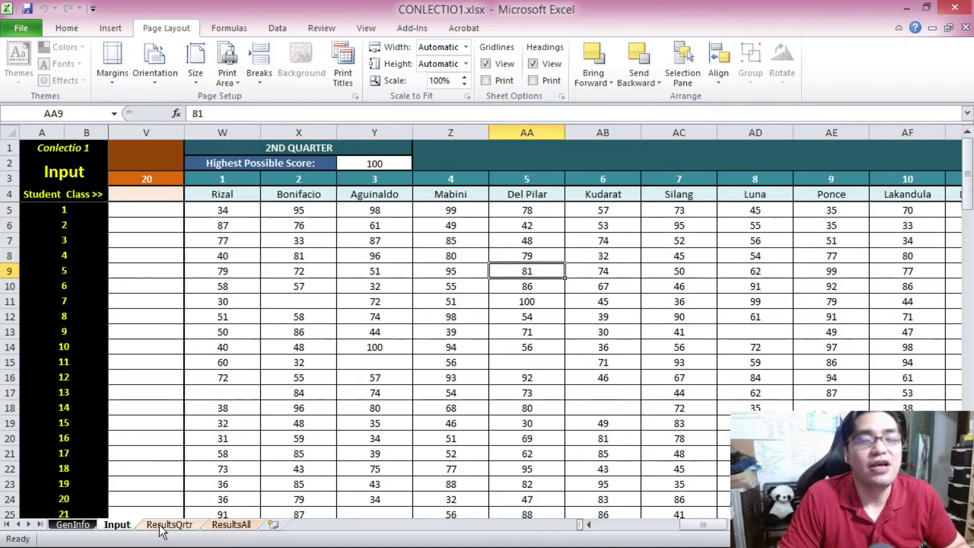
- On the ResultsQrtr sheet, clear the report's quarter, switch it to 1st Quarter, and set it to 2nd Quarter
click(181, 527)
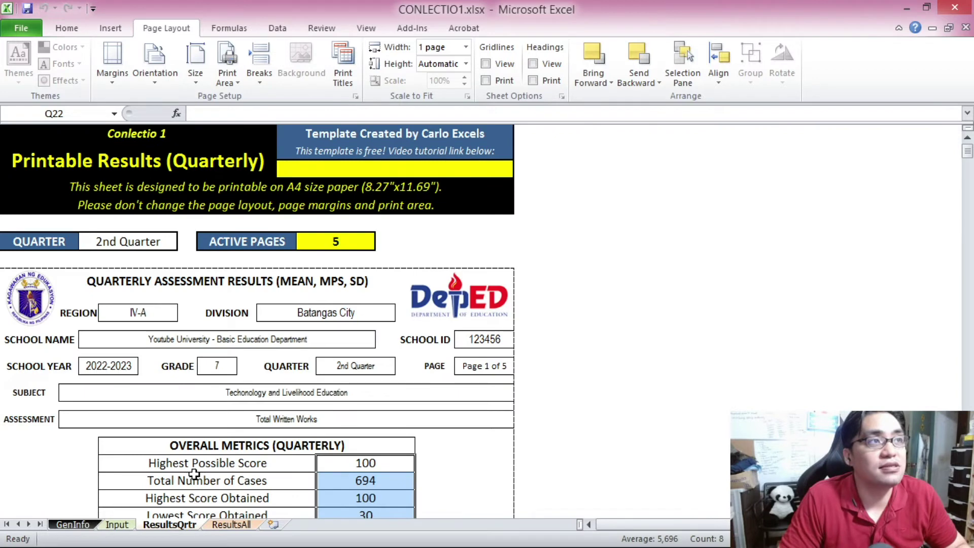
click(155, 246)
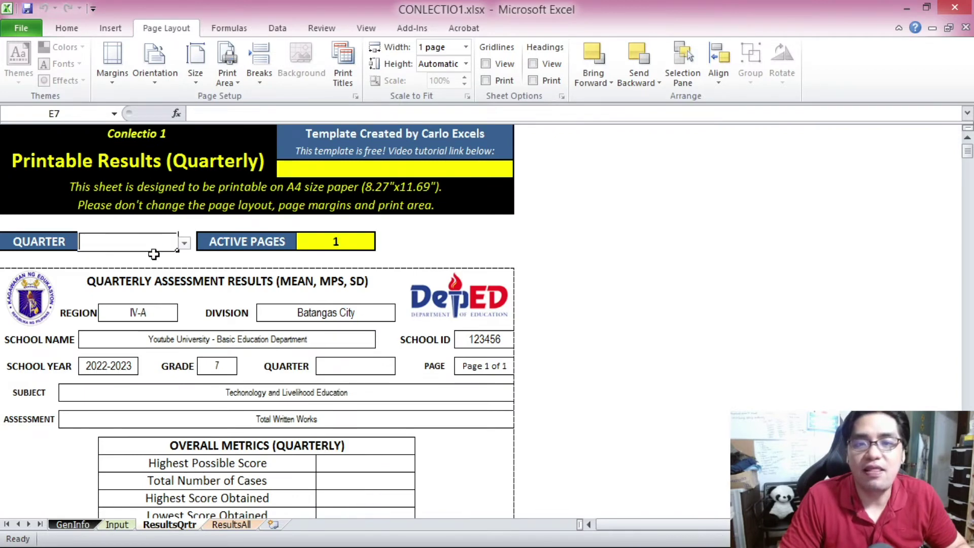
click(184, 243)
click(100, 255)
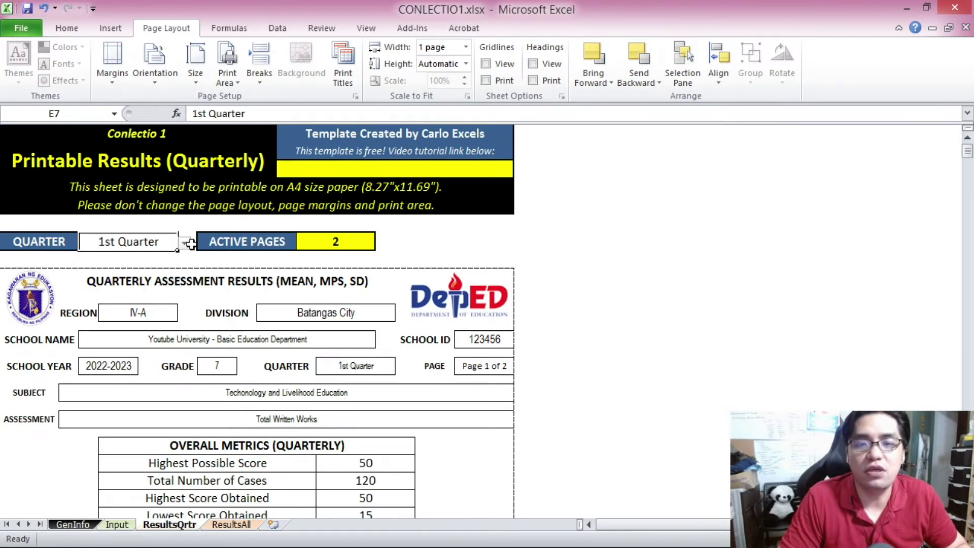
click(184, 243)
click(101, 267)
- Examine the 2nd Quarter overall metrics and the per-class metrics from Rizal to Jacinto on the first report page
scroll(207, 272, down, 2)
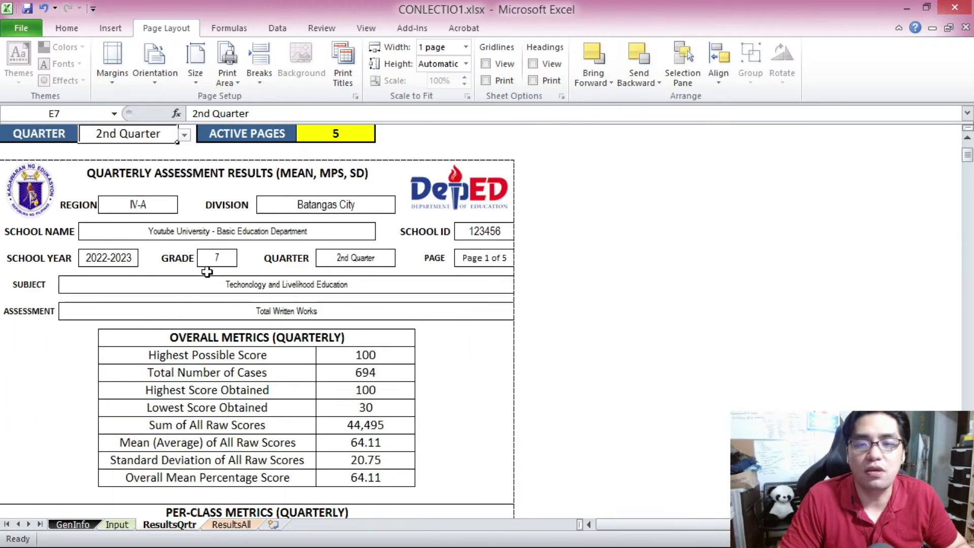
scroll(207, 271, down, 1)
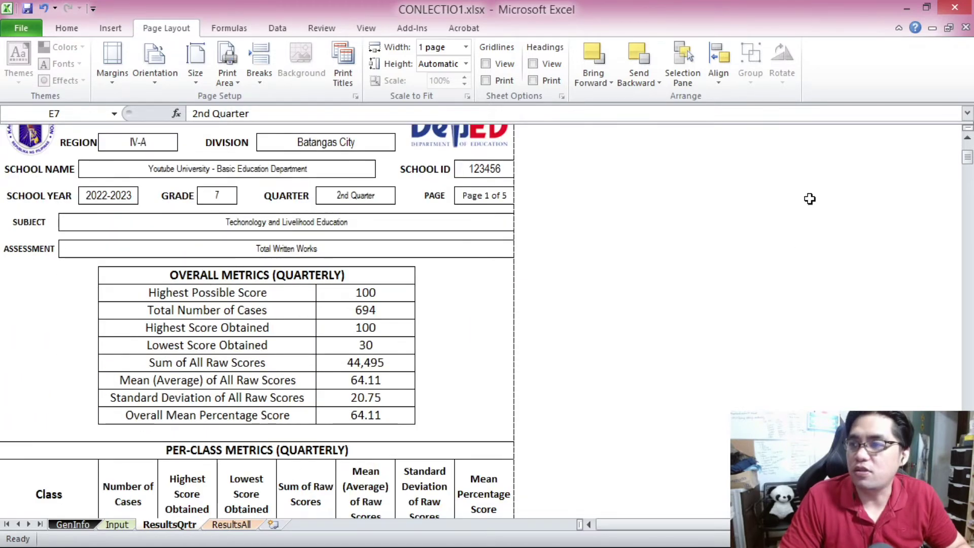
scroll(397, 259, down, 3)
scroll(385, 241, down, 1)
scroll(378, 226, up, 1)
click(372, 179)
drag(372, 179, 396, 283)
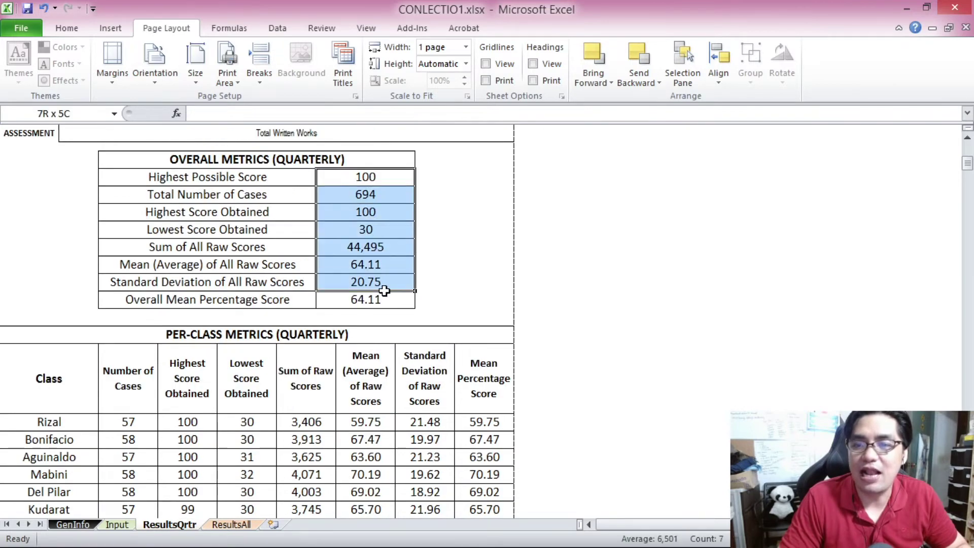
scroll(392, 289, down, 3)
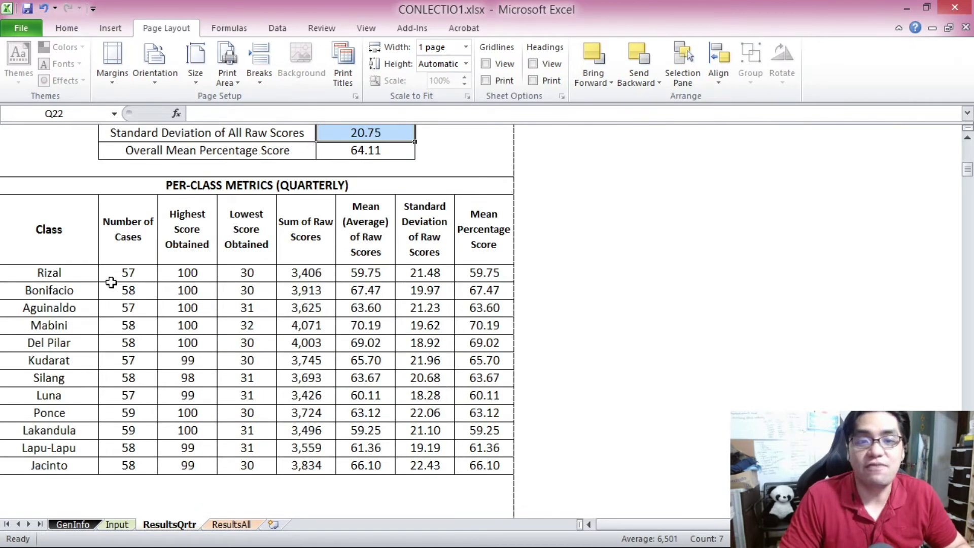
drag(55, 271, 58, 463)
scroll(182, 411, down, 2)
- Review the signatories and the raw assessment scores on report pages 2 and 3, checking their order from highest to lowest
scroll(183, 412, down, 10)
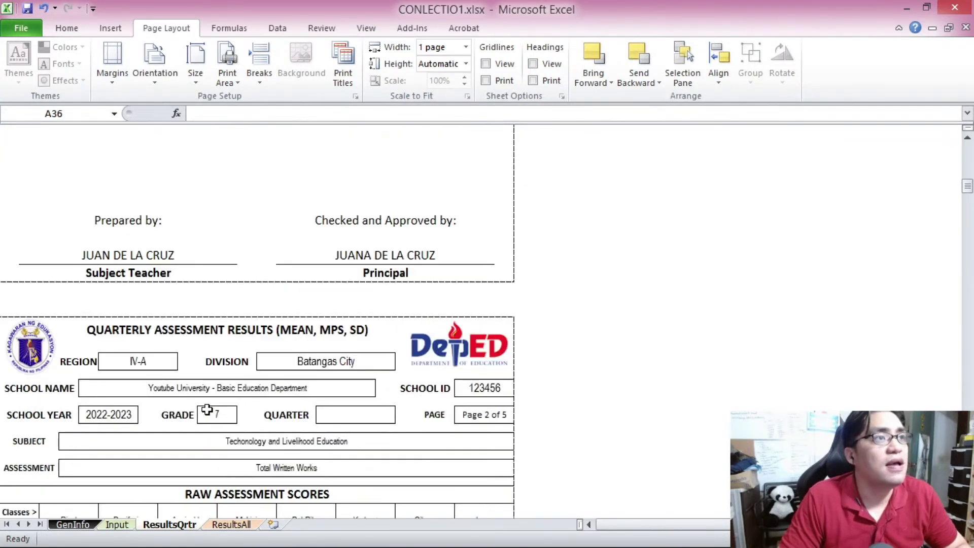
scroll(207, 410, down, 1)
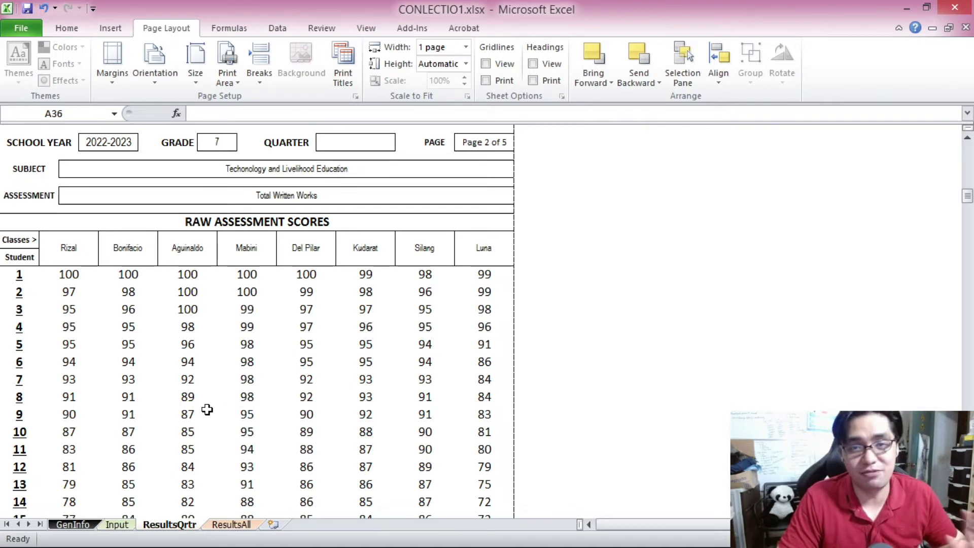
scroll(200, 375, down, 2)
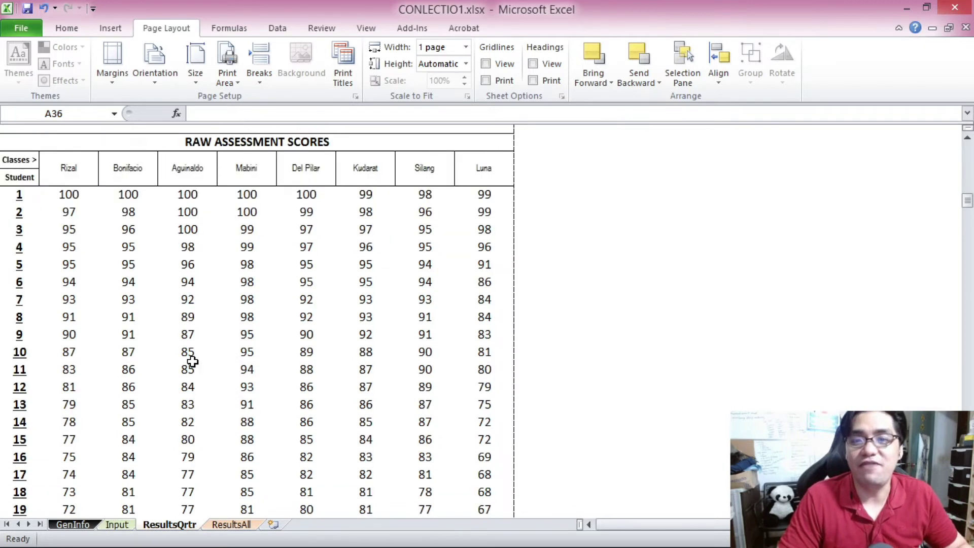
click(71, 195)
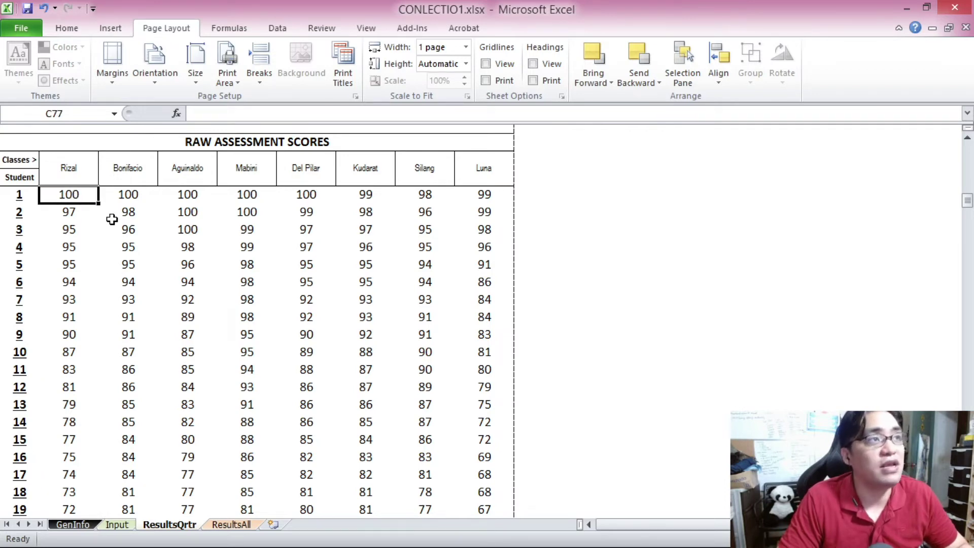
scroll(110, 220, down, 10)
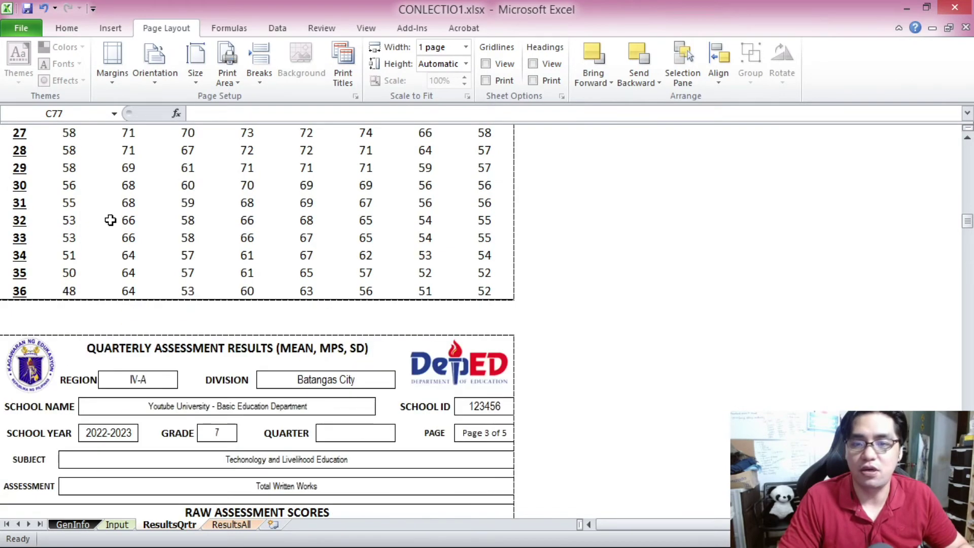
scroll(110, 220, up, 6)
scroll(110, 219, down, 10)
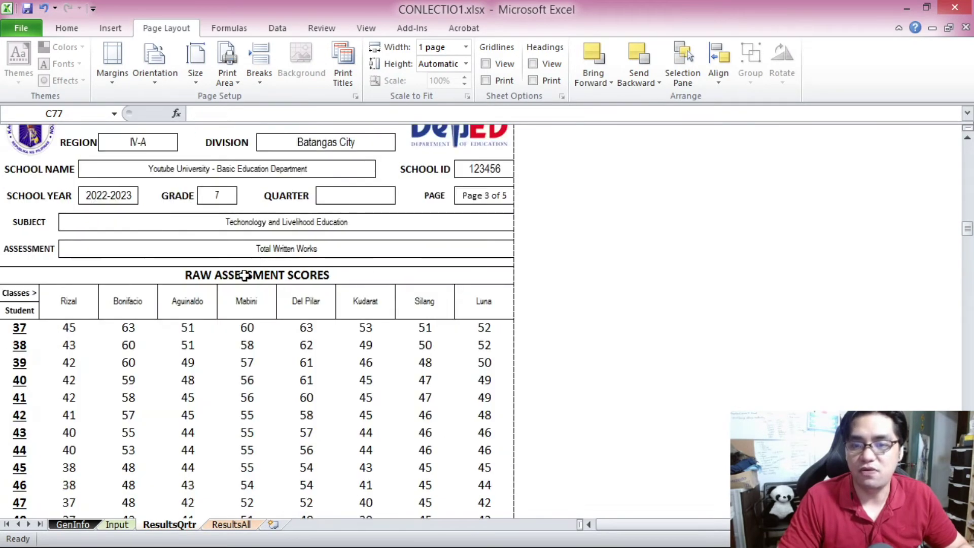
scroll(244, 275, down, 1)
- Check the active page count, set the print range to pages 1 to 5, preview those pages, and return to the sheet
drag(967, 233, 957, 135)
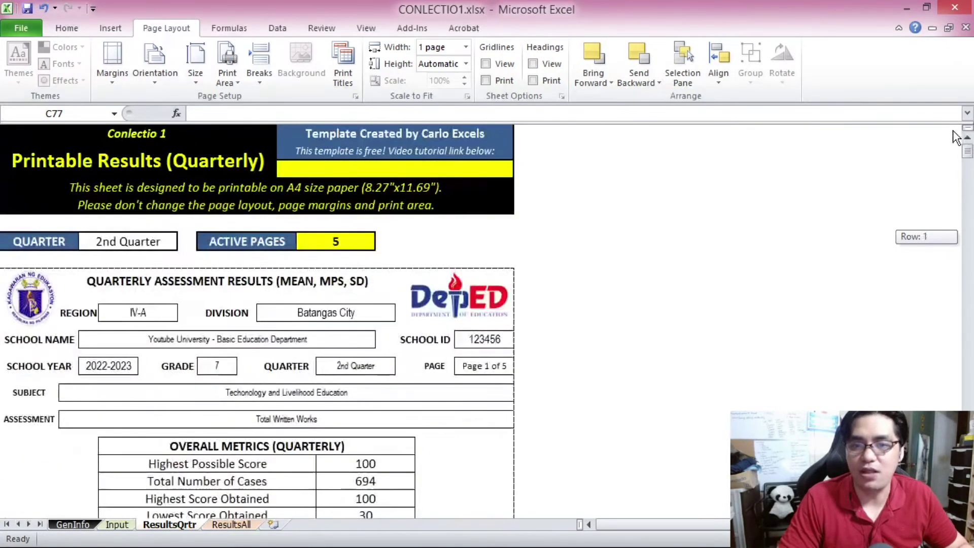
click(337, 243)
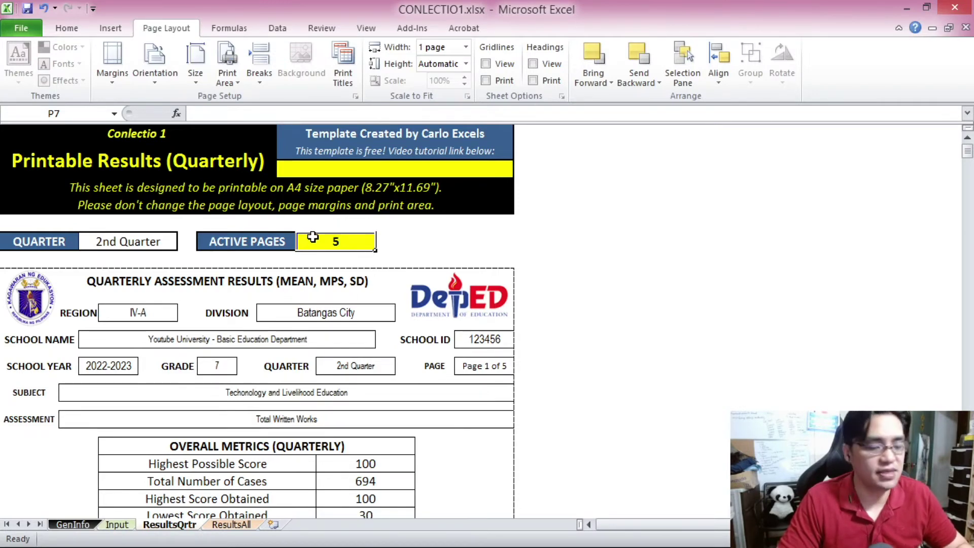
key(ctrl+p)
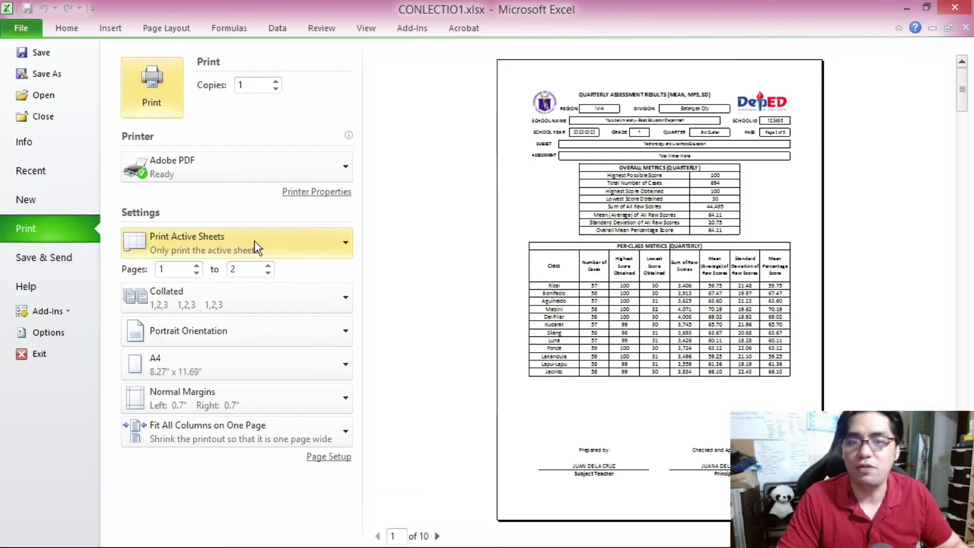
click(231, 269)
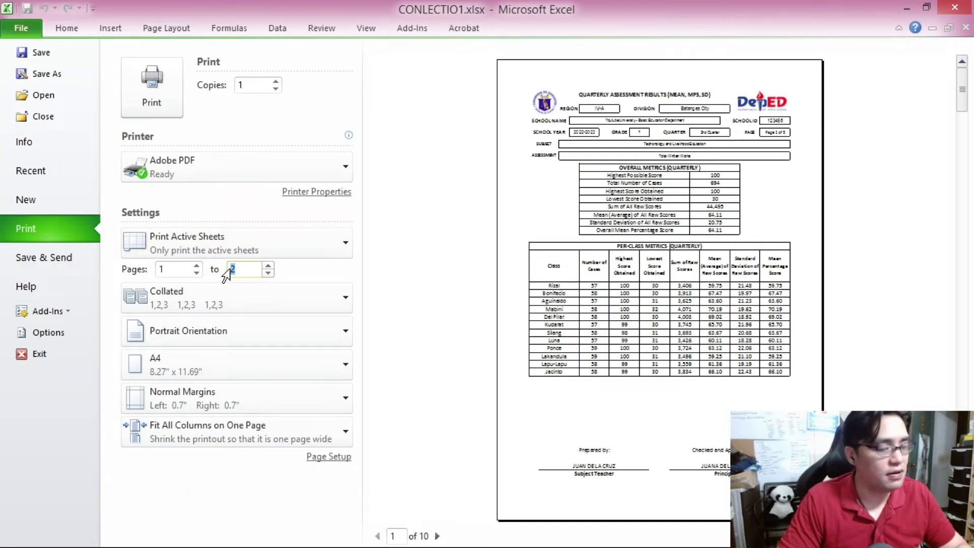
text(5)
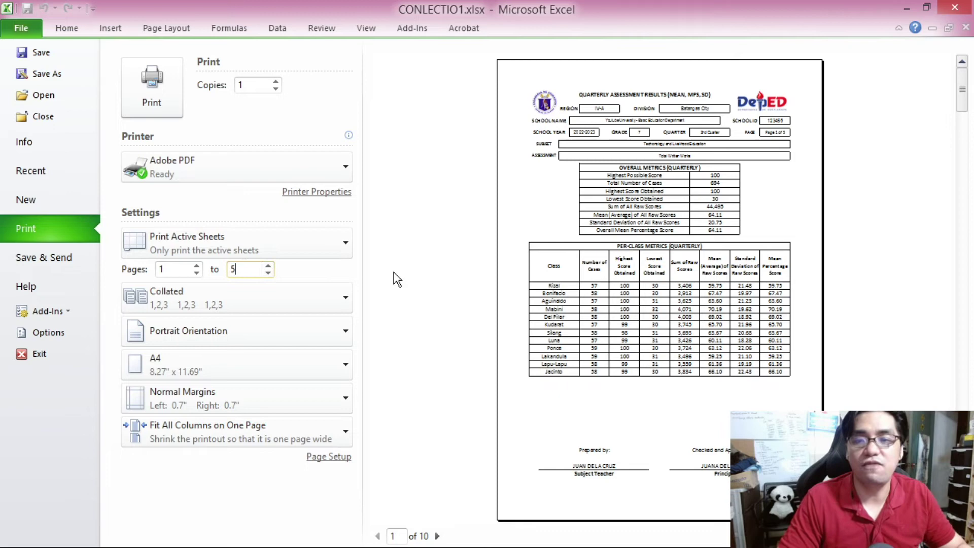
scroll(459, 264, down, 1)
scroll(458, 265, down, 3)
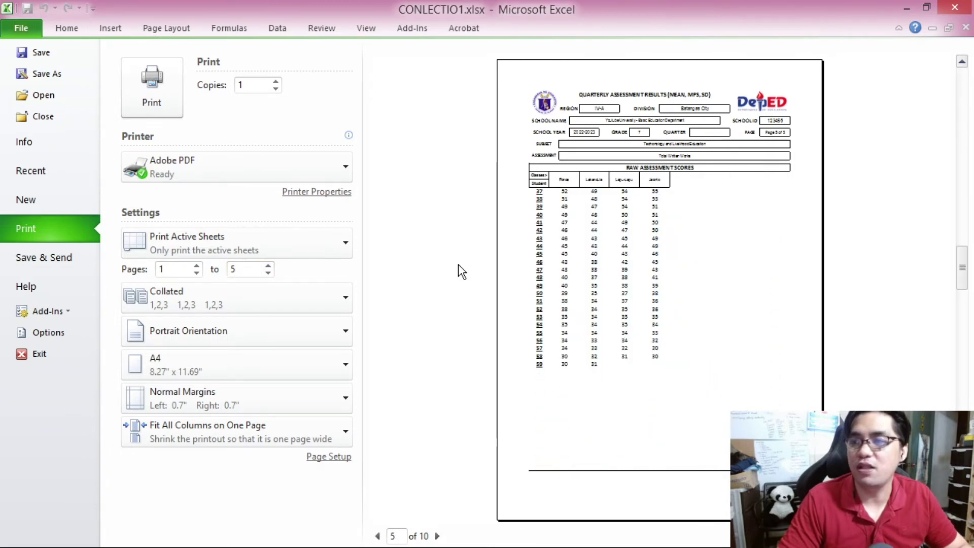
scroll(458, 264, up, 4)
click(76, 30)
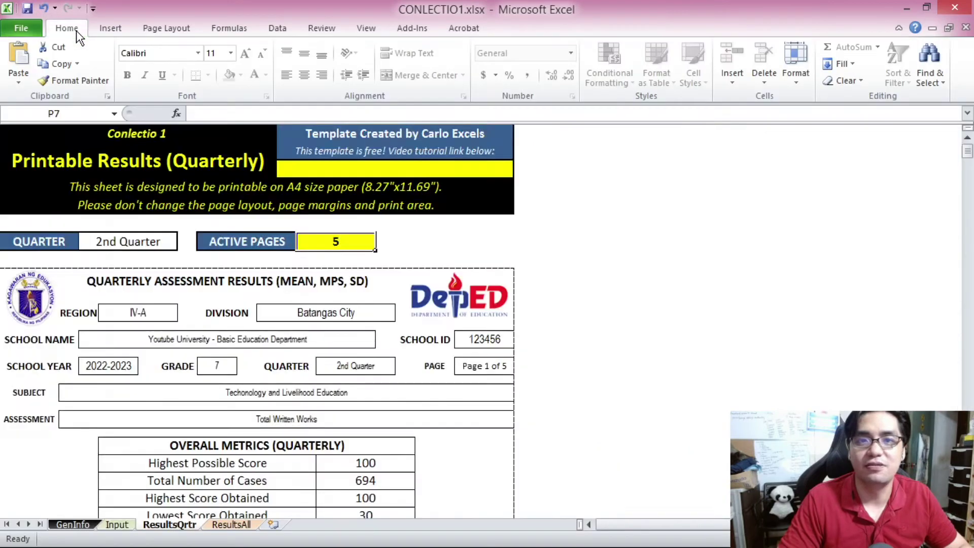
- On the Input sheet, set the 3rd Quarter Highest Possible Score to 100
key(ctrl+Page_Up)
drag(710, 525, 720, 525)
click(371, 160)
text(100)
key(Return)
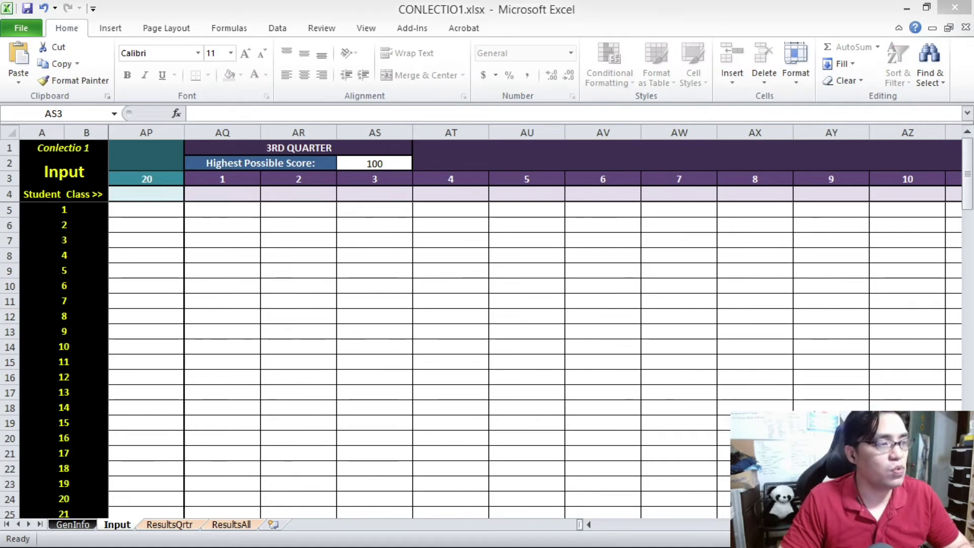
- Paste the copied class names and scores into the 3rd Quarter table, starting at cell AQ4
right_click(218, 199)
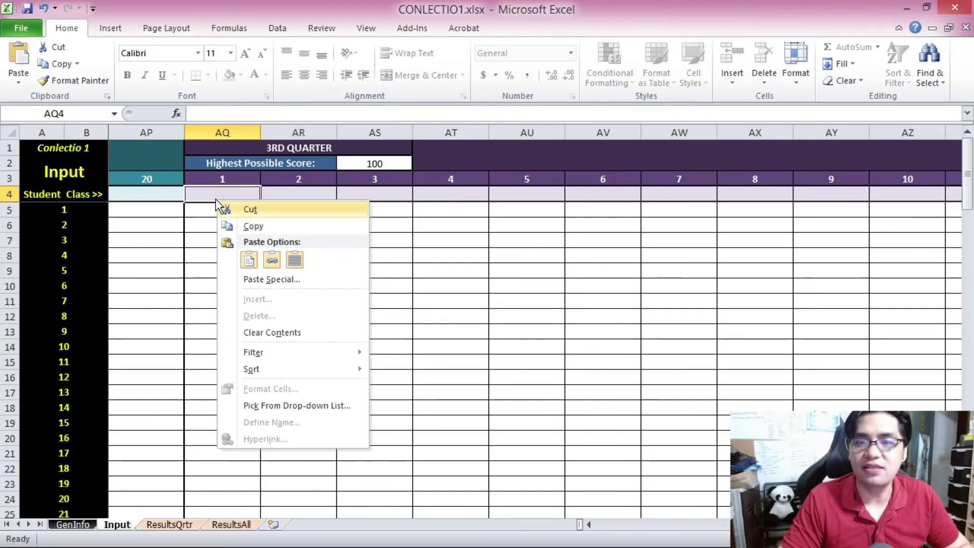
click(294, 260)
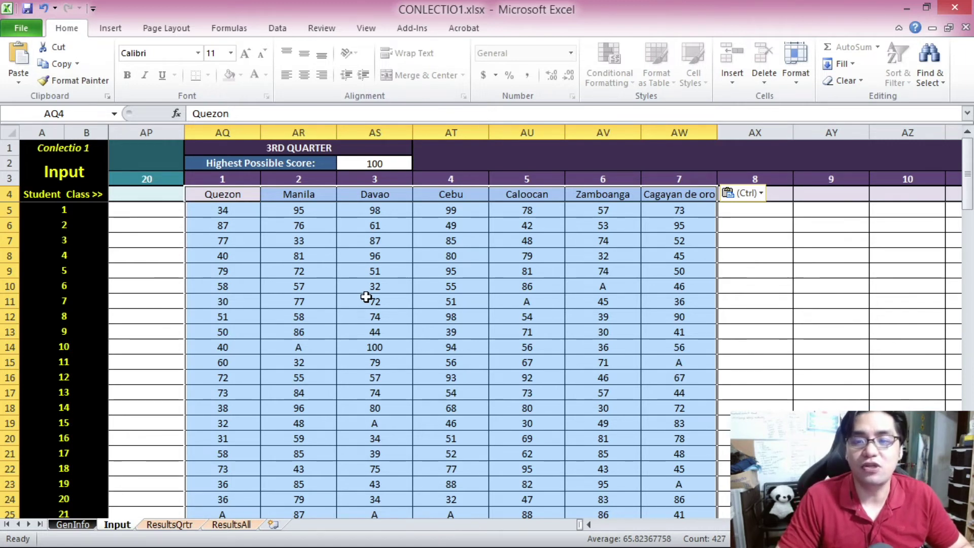
- Examine the pasted 3rd Quarter scores in the upper student rows, including the cells marked A
click(319, 342)
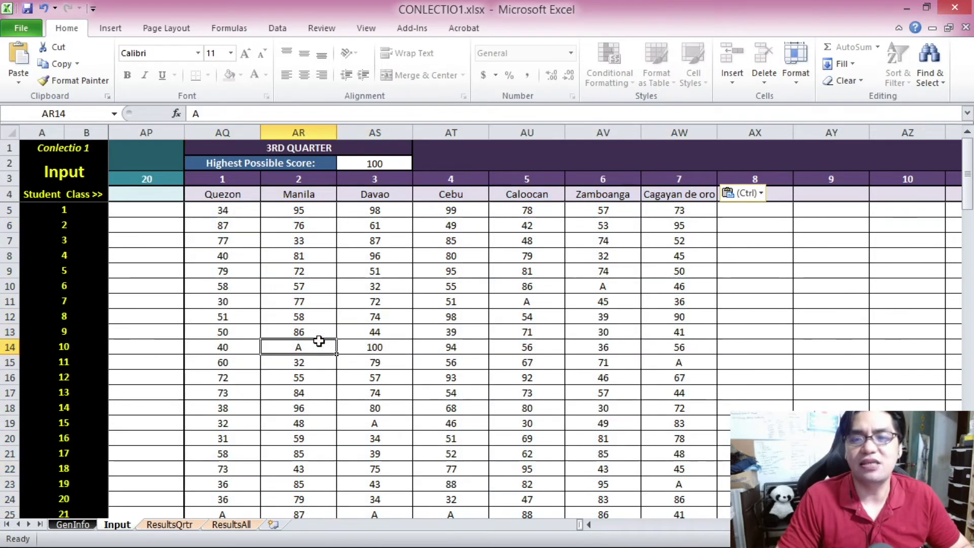
scroll(319, 341, down, 1)
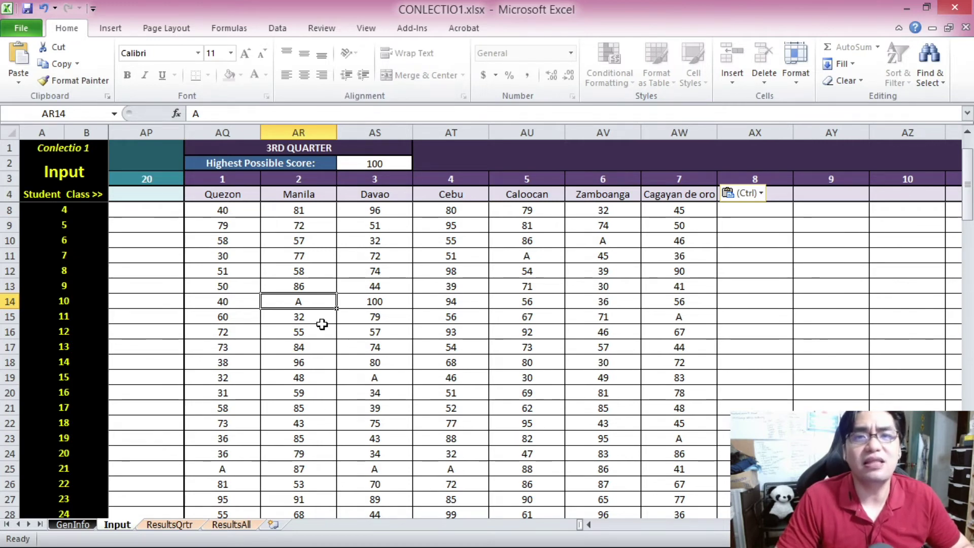
scroll(322, 324, down, 3)
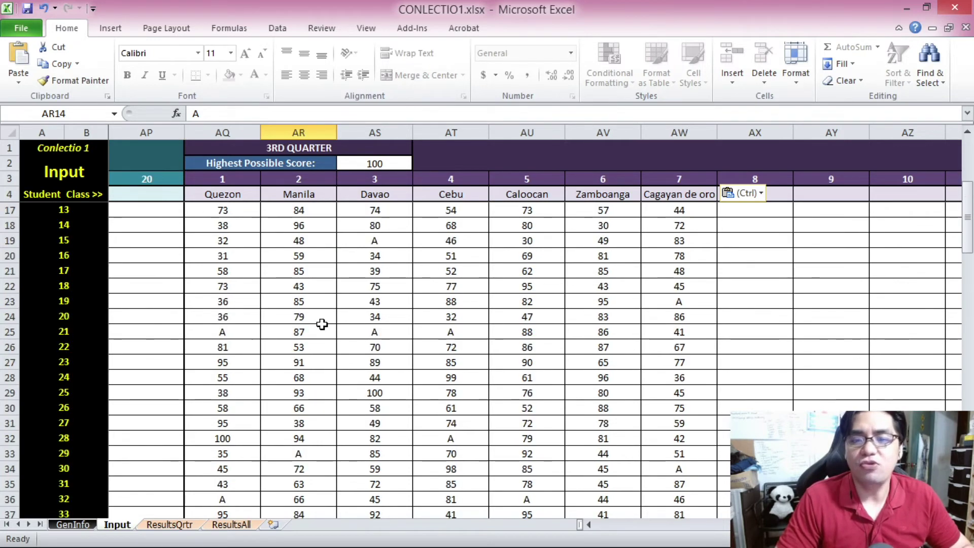
scroll(322, 325, up, 4)
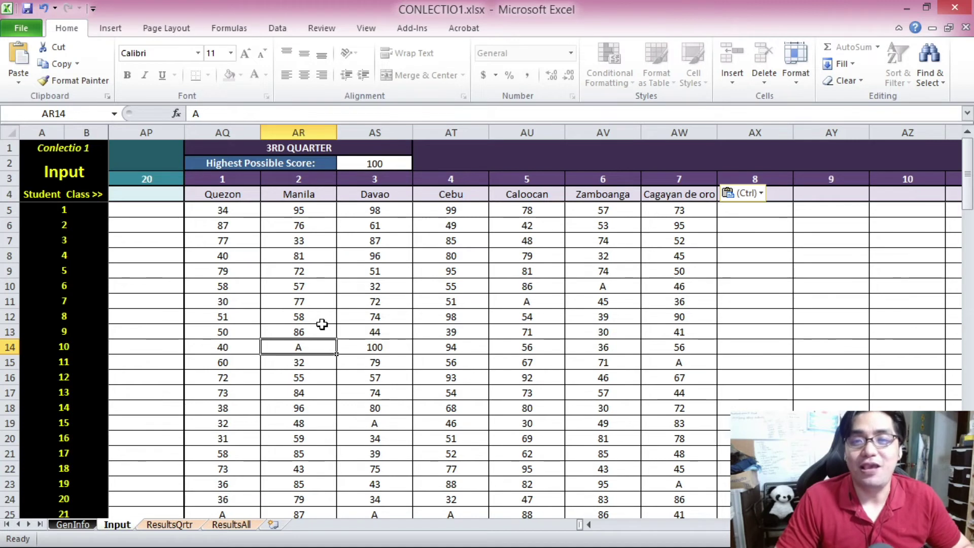
click(226, 211)
scroll(264, 238, down, 1)
click(295, 301)
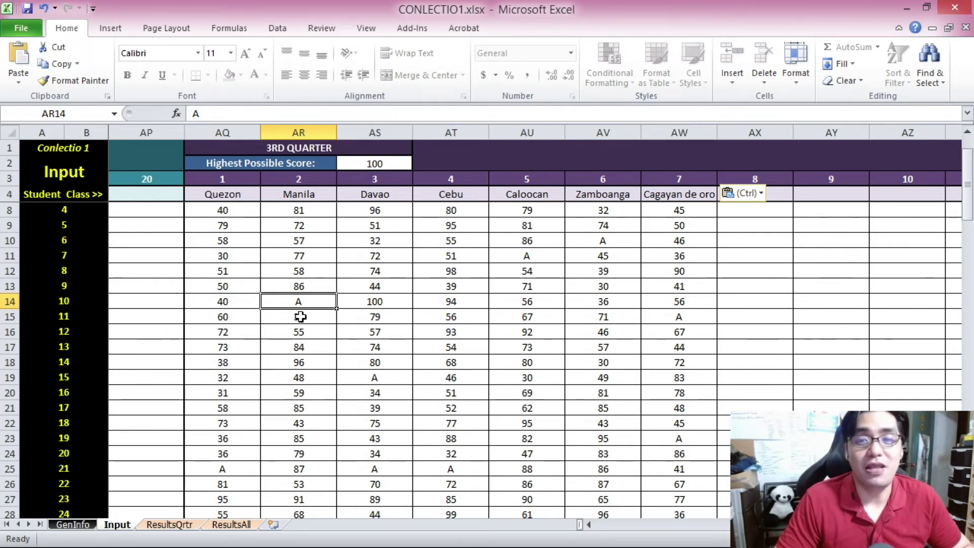
scroll(301, 316, up, 1)
click(537, 303)
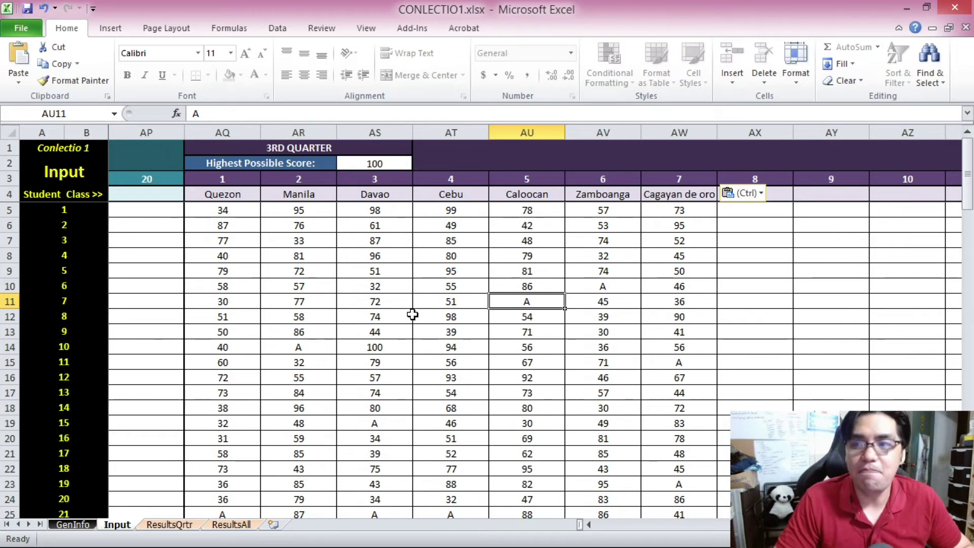
- Check the remaining 3rd Quarter scores down to about student 60, looking at perfect scores and entries marked A
scroll(463, 266, down, 3)
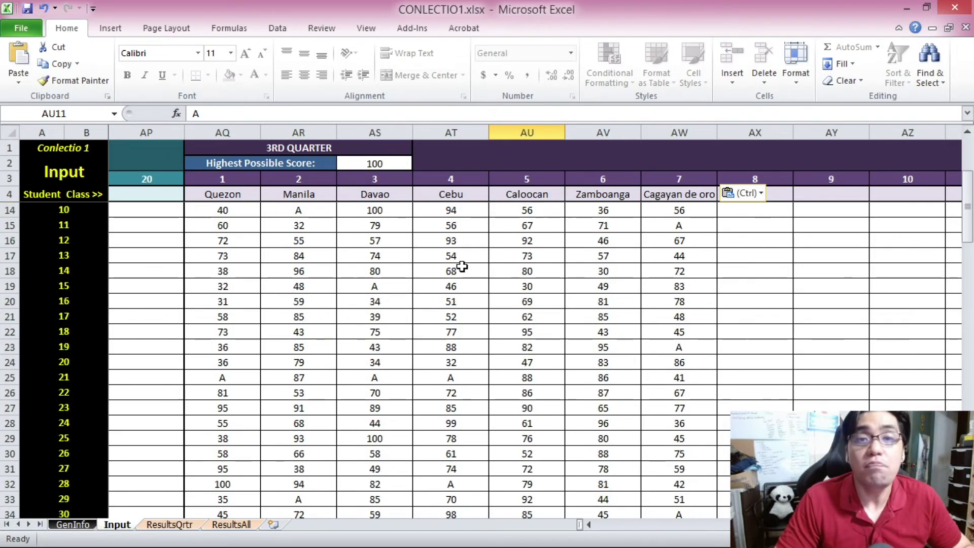
scroll(462, 266, down, 4)
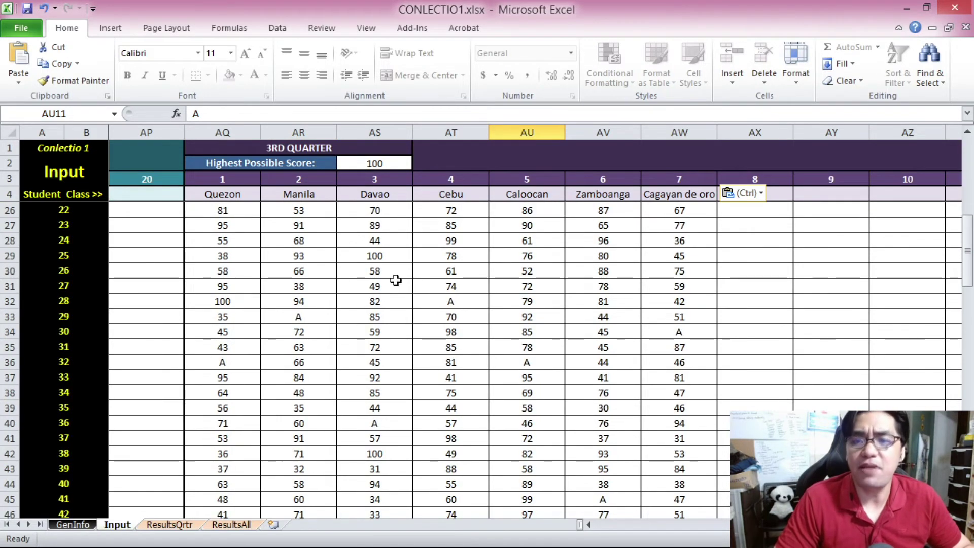
click(377, 258)
scroll(378, 256, down, 1)
click(386, 259)
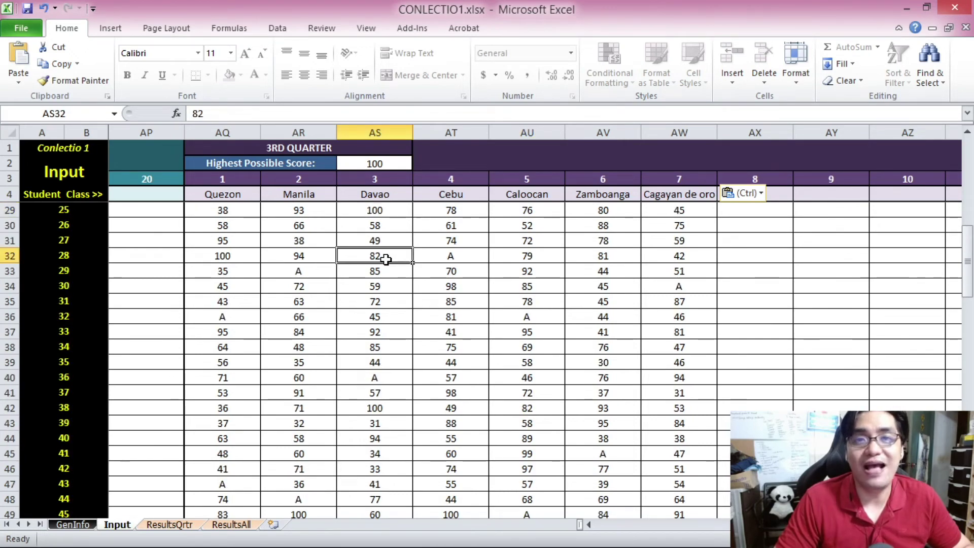
scroll(386, 259, down, 5)
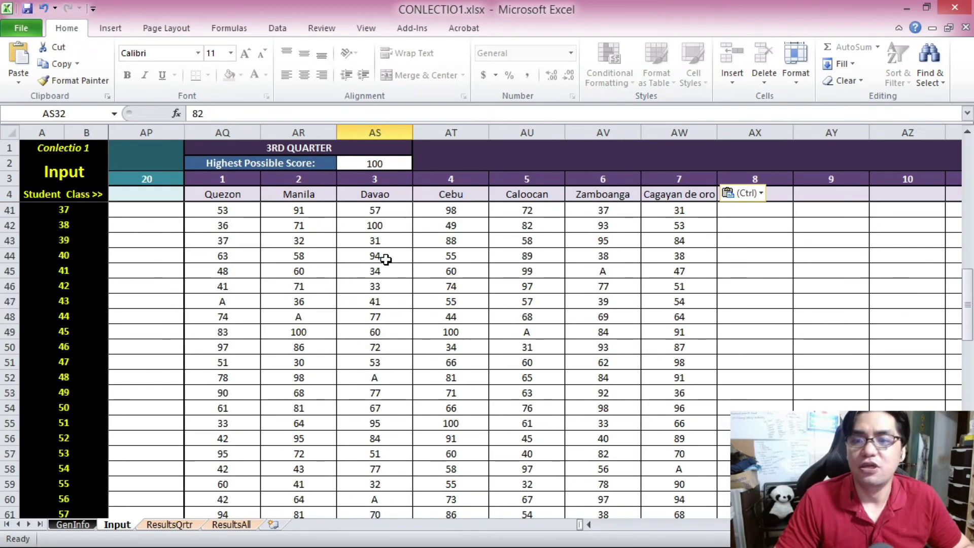
click(311, 277)
click(226, 259)
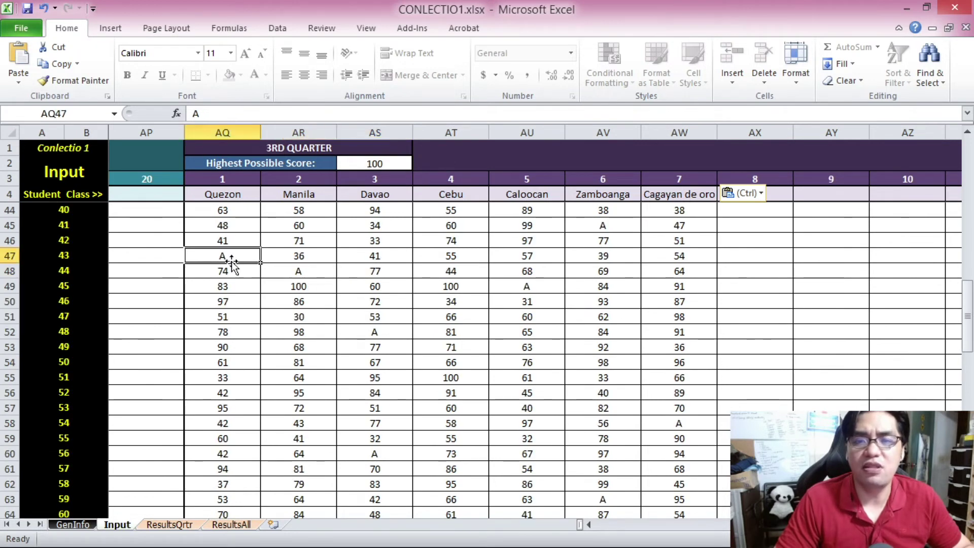
click(287, 274)
click(211, 244)
click(232, 250)
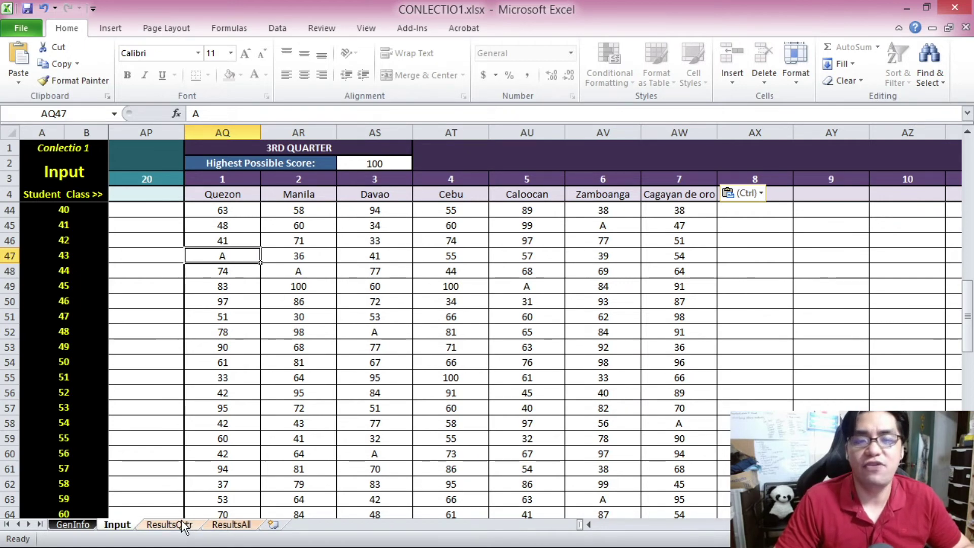
scroll(321, 354, up, 7)
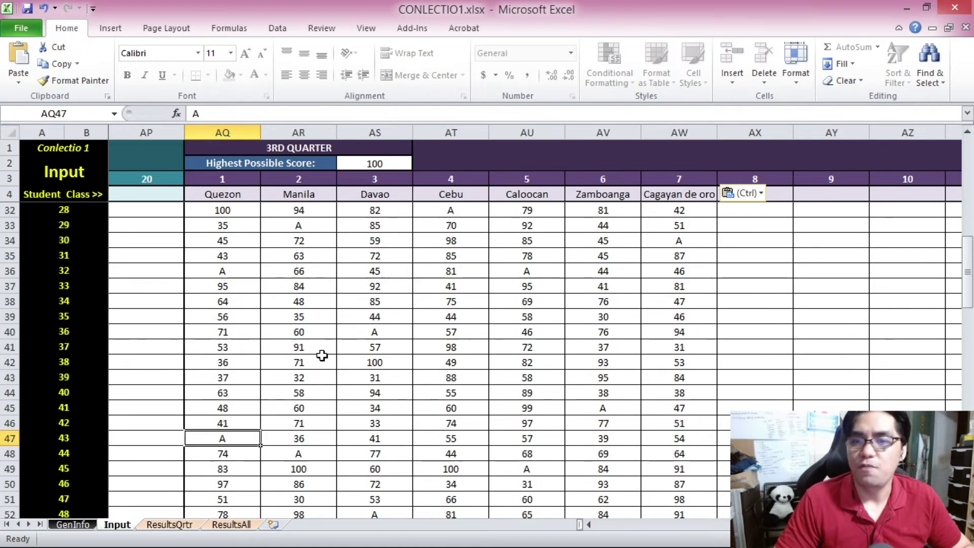
scroll(459, 301, up, 3)
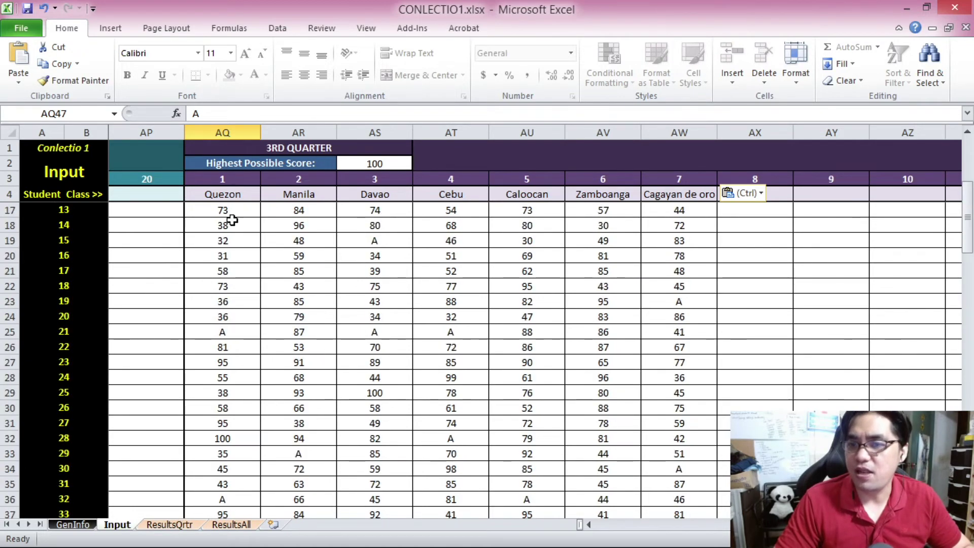
- On the ResultsQrtr sheet, set the report's quarter to 3rd Quarter
click(169, 524)
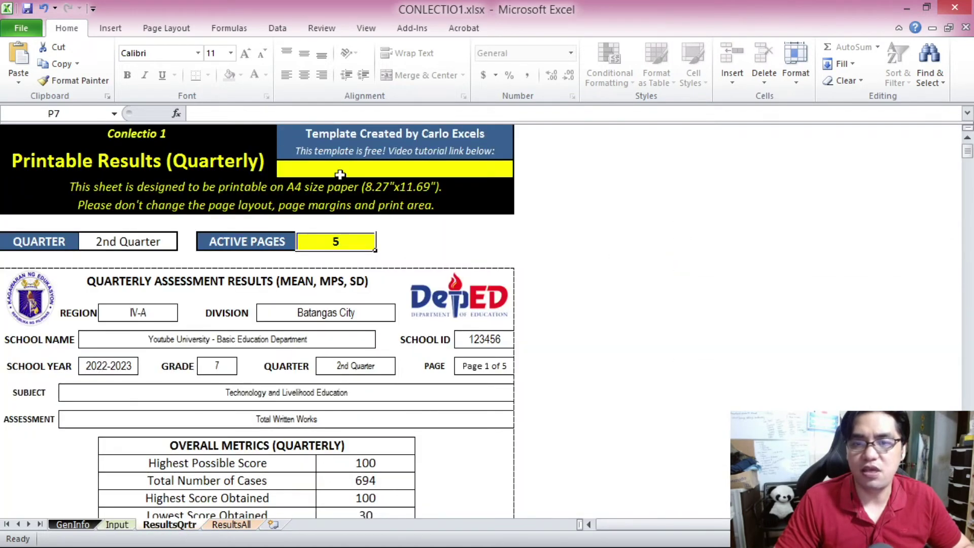
click(156, 244)
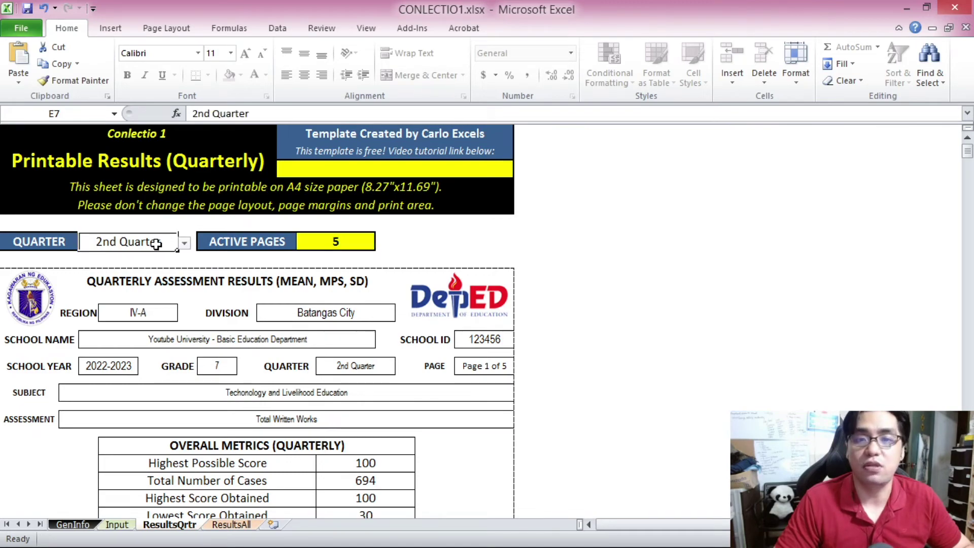
click(184, 243)
click(140, 278)
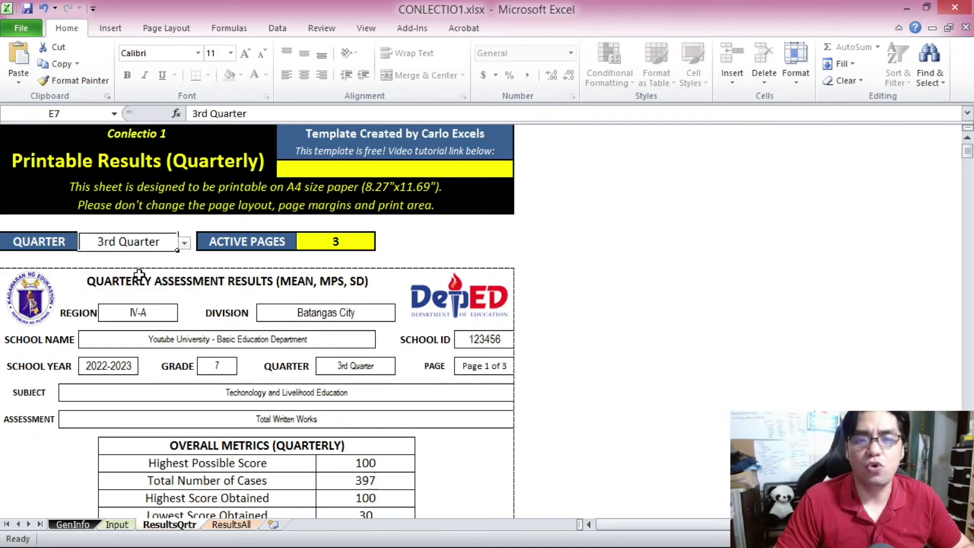
- Review the 3rd Quarter overall metrics, the per-class metrics for Quezon to Cagayan de oro, and the raw assessment scores on page 2
scroll(140, 275, down, 1)
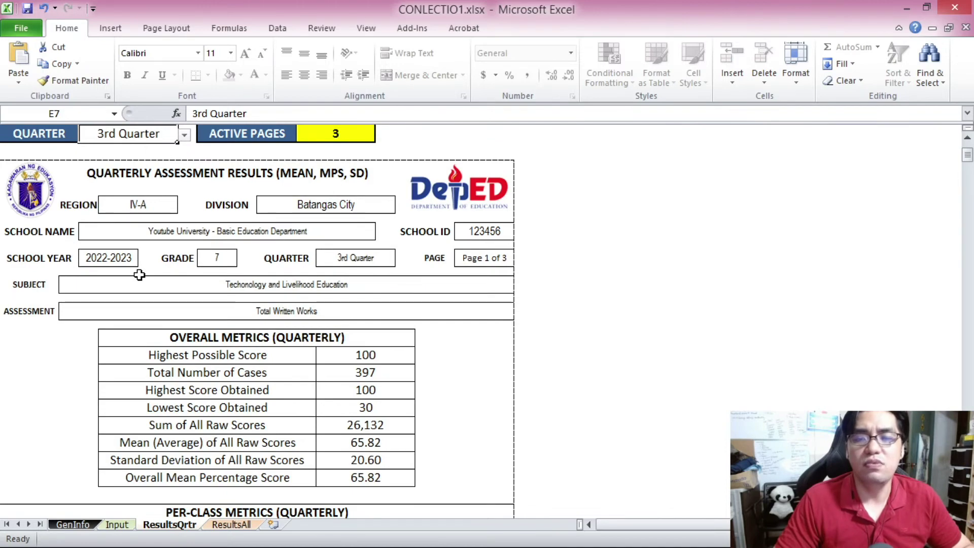
scroll(145, 274, down, 5)
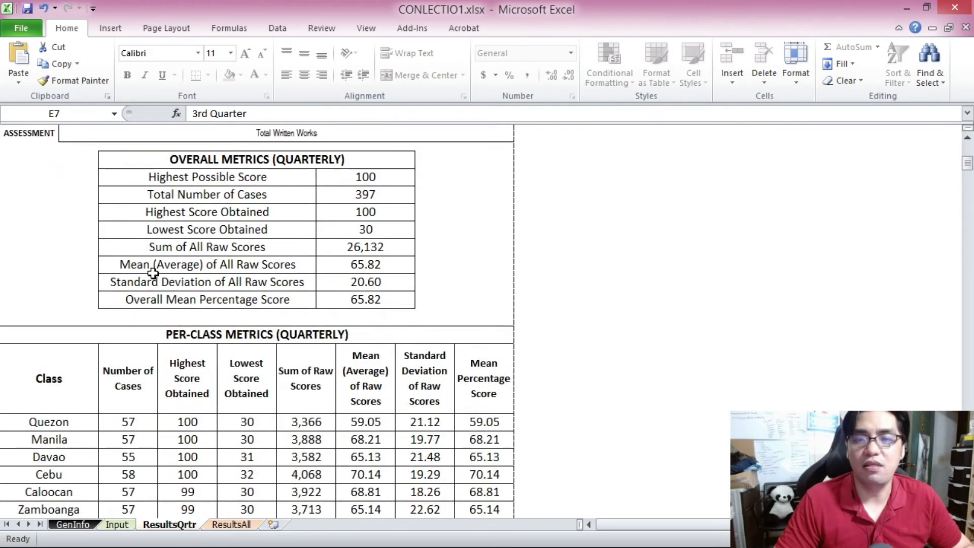
scroll(153, 274, down, 2)
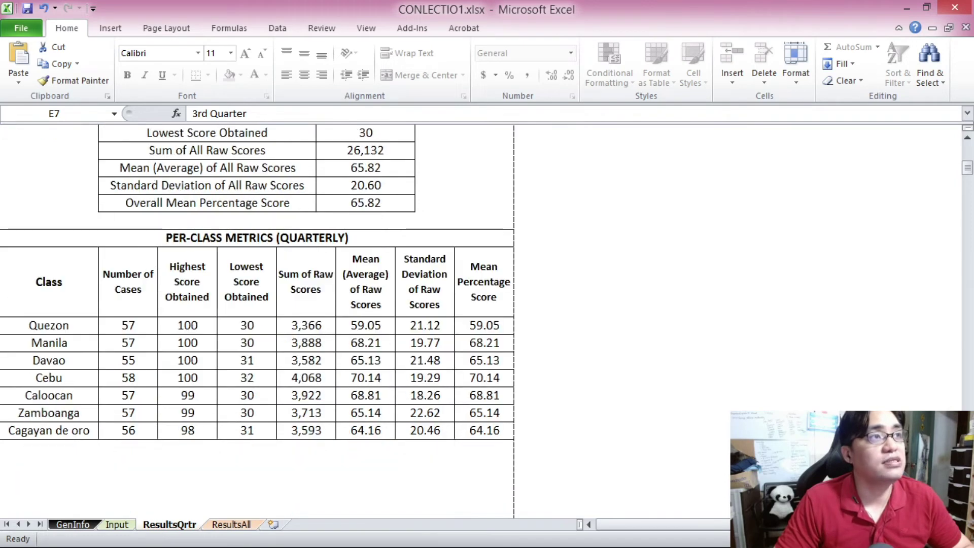
drag(46, 319, 85, 424)
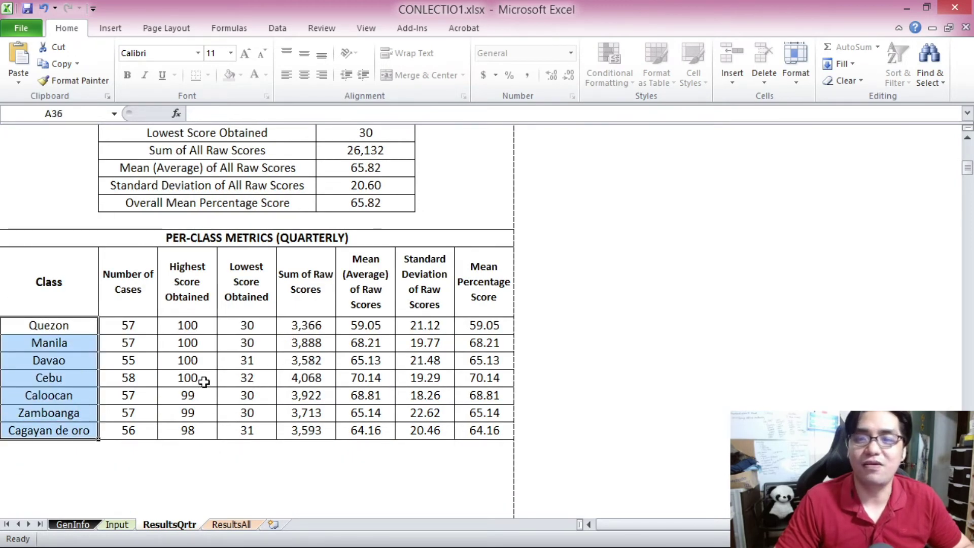
scroll(203, 383, down, 12)
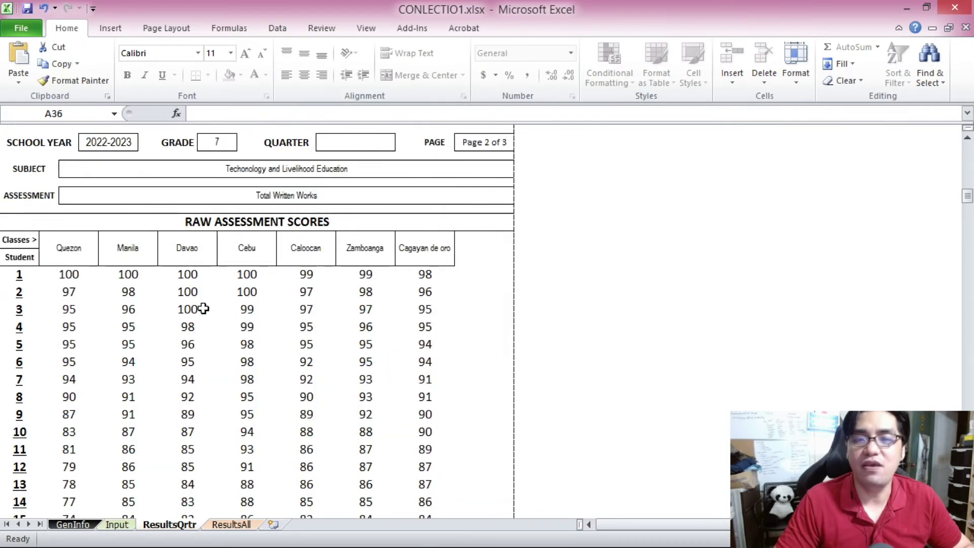
scroll(71, 272, down, 1)
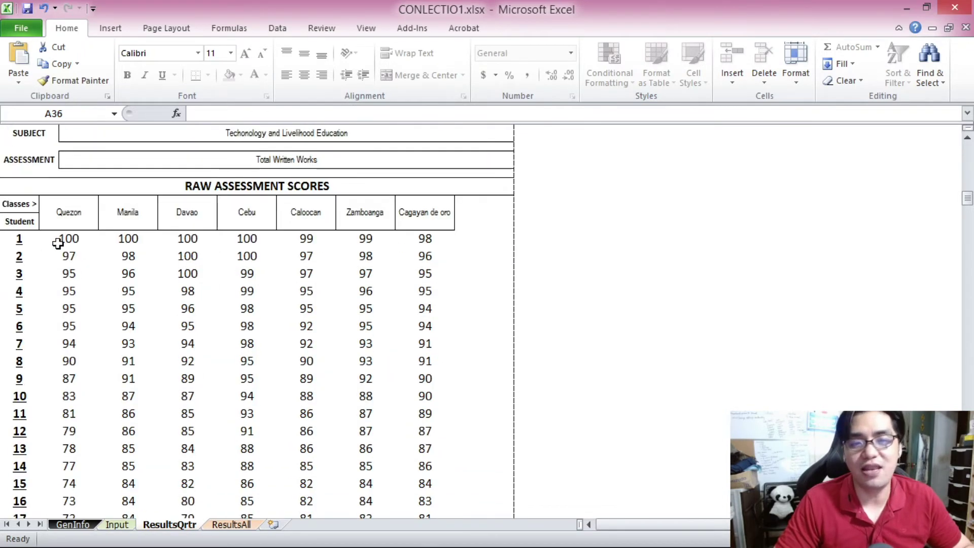
scroll(172, 243, up, 2)
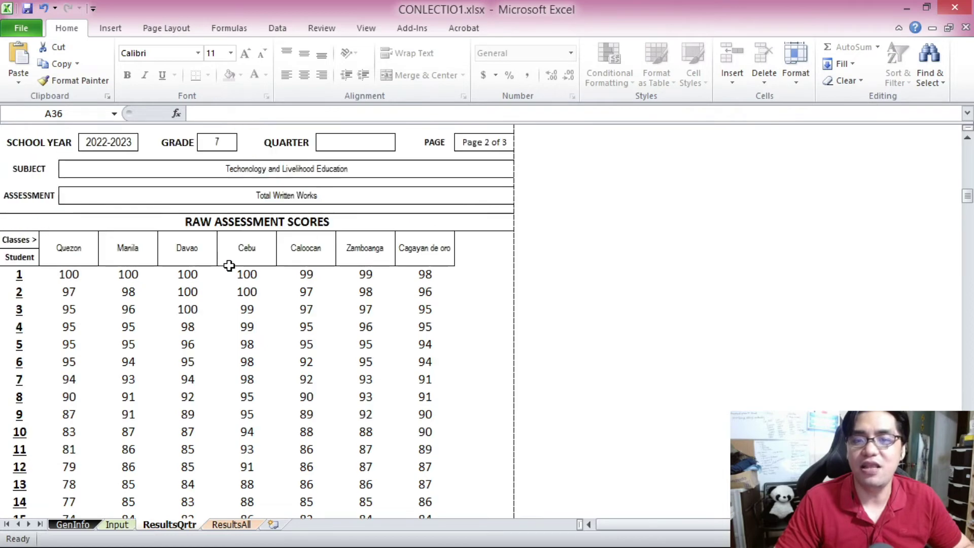
- Check the active page count of the 3rd Quarter report and open its print settings
drag(967, 195, 967, 150)
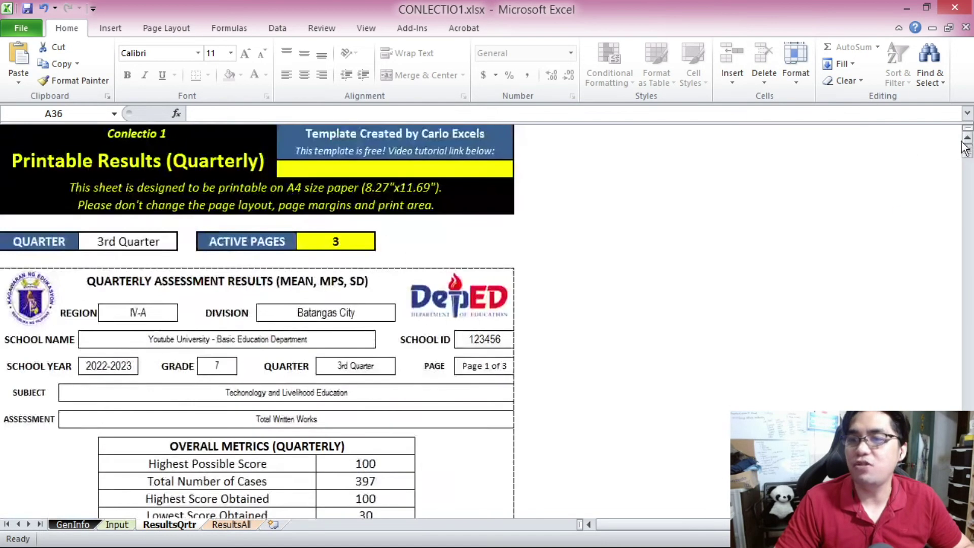
click(333, 241)
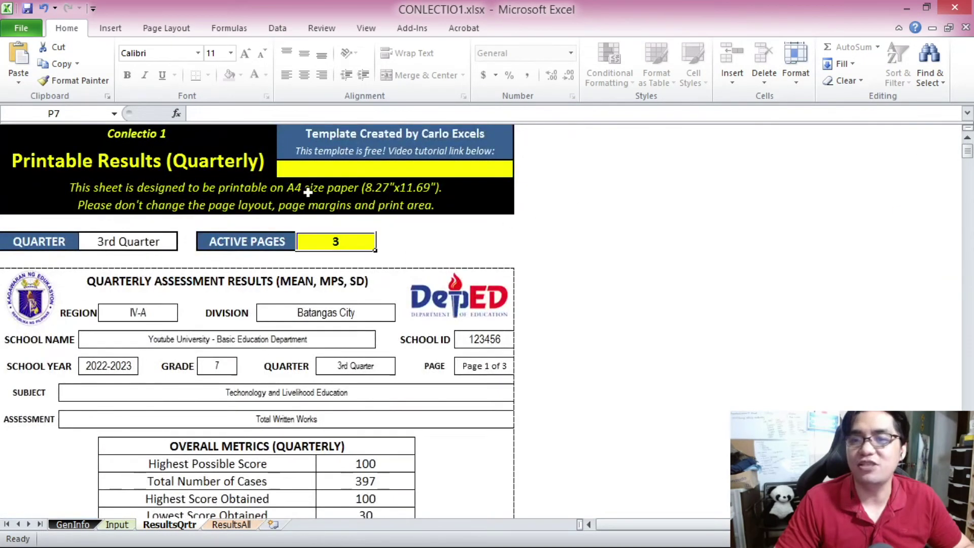
click(27, 25)
click(50, 230)
click(242, 265)
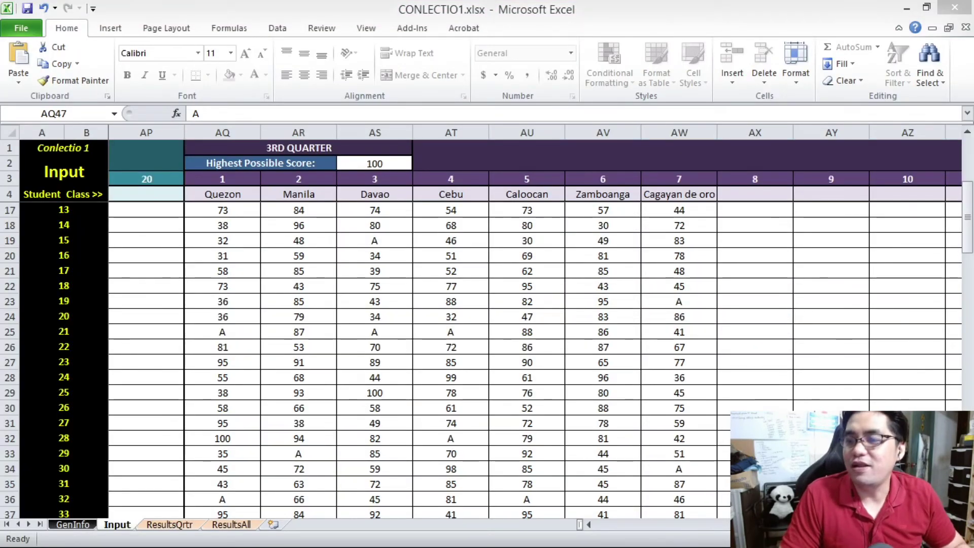
- On the Input sheet, set the 4th Quarter Highest Possible Score to 200
key(alt+Tab)
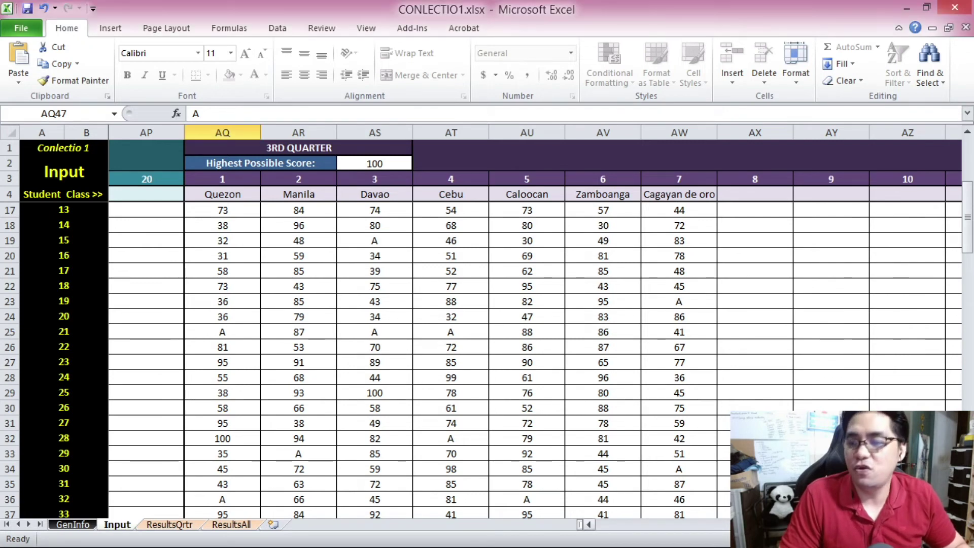
scroll(459, 159, right, 6)
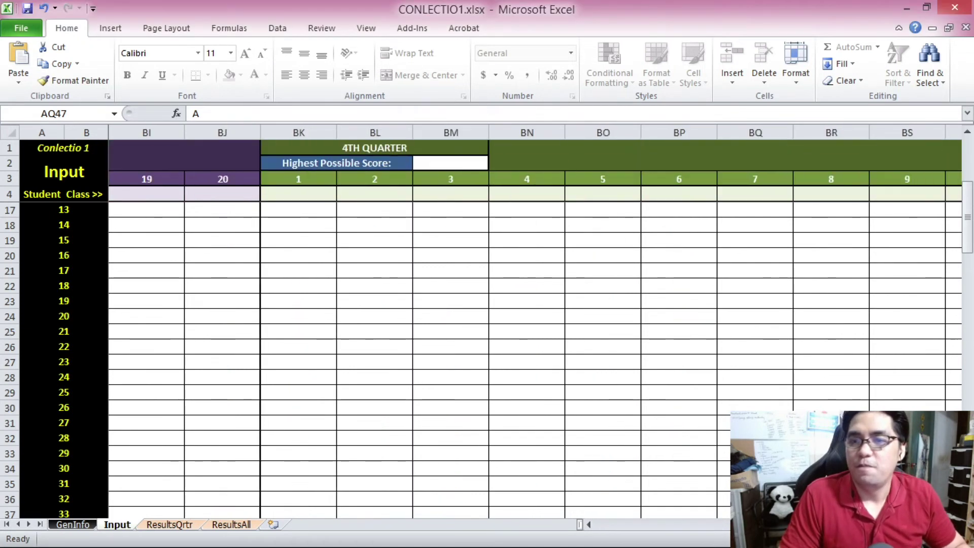
click(459, 158)
text(200)
click(449, 238)
- Paste the copied class names A to T and their scores into the 4th Quarter table from cell BK4, and look through them
key(alt+Tab)
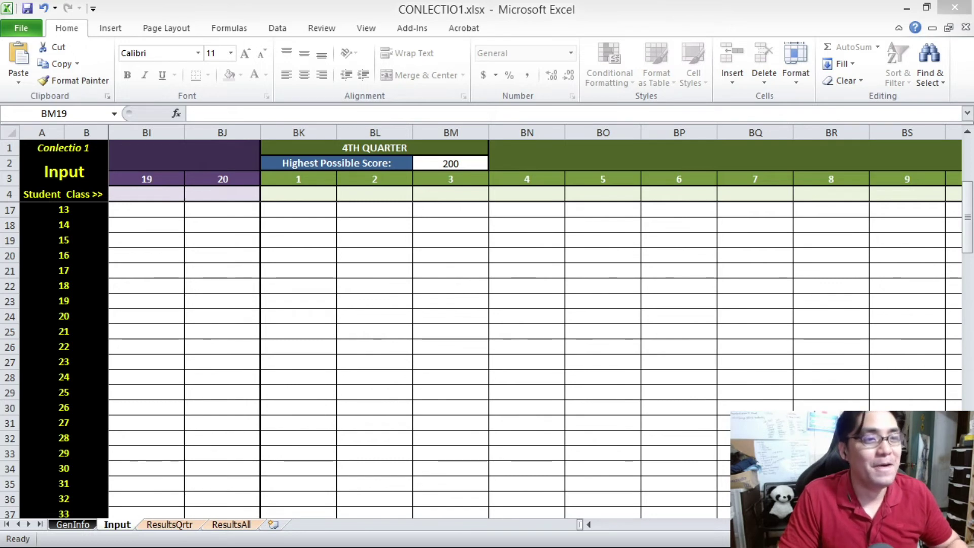
key(alt+Tab)
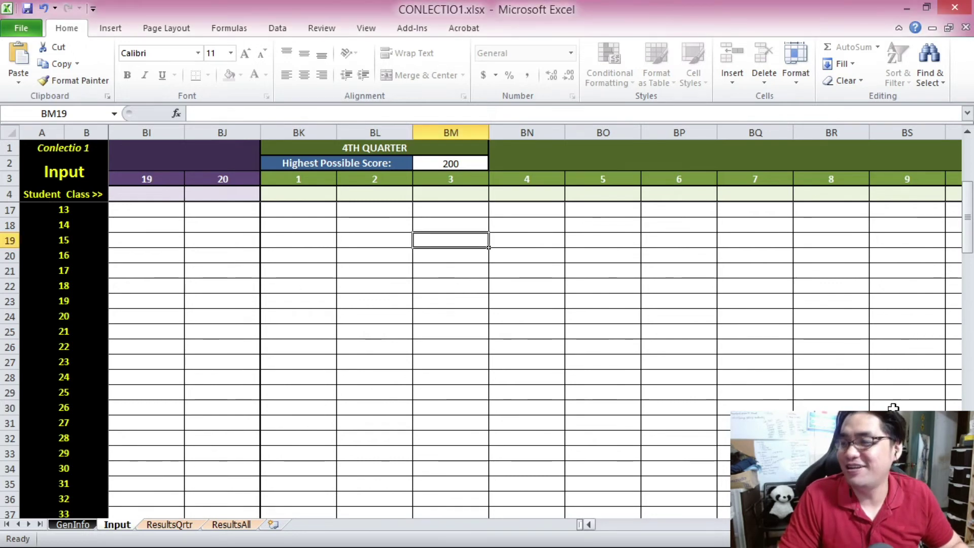
drag(967, 217, 968, 173)
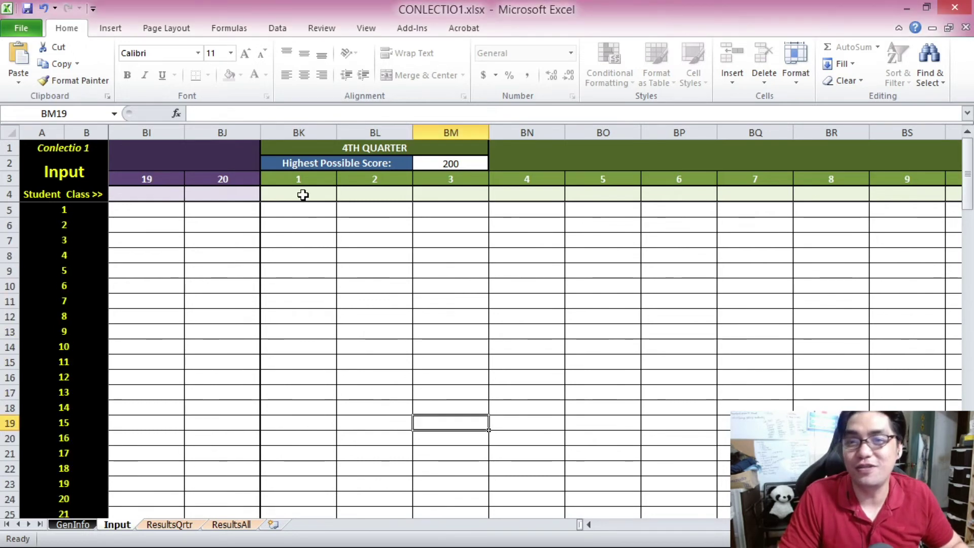
right_click(303, 194)
click(381, 254)
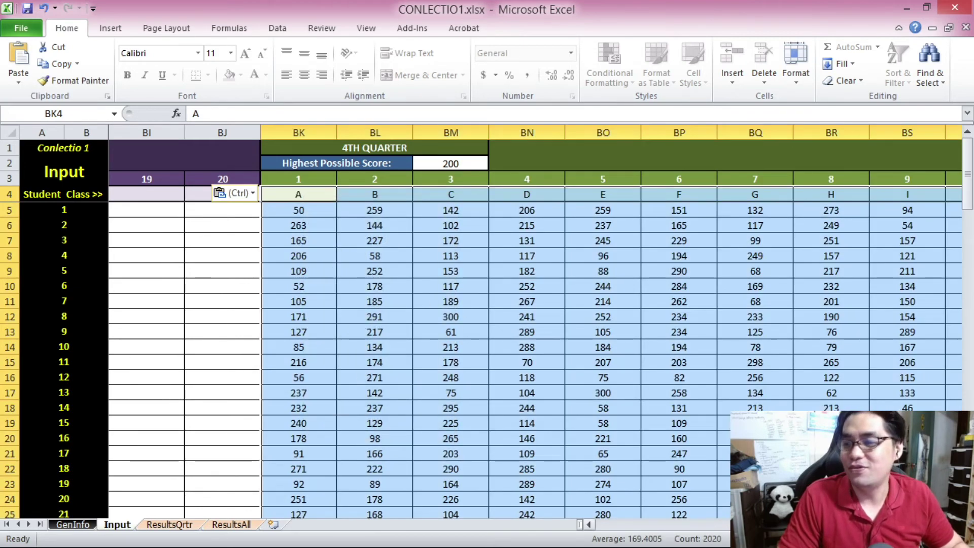
scroll(528, 325, right, 5)
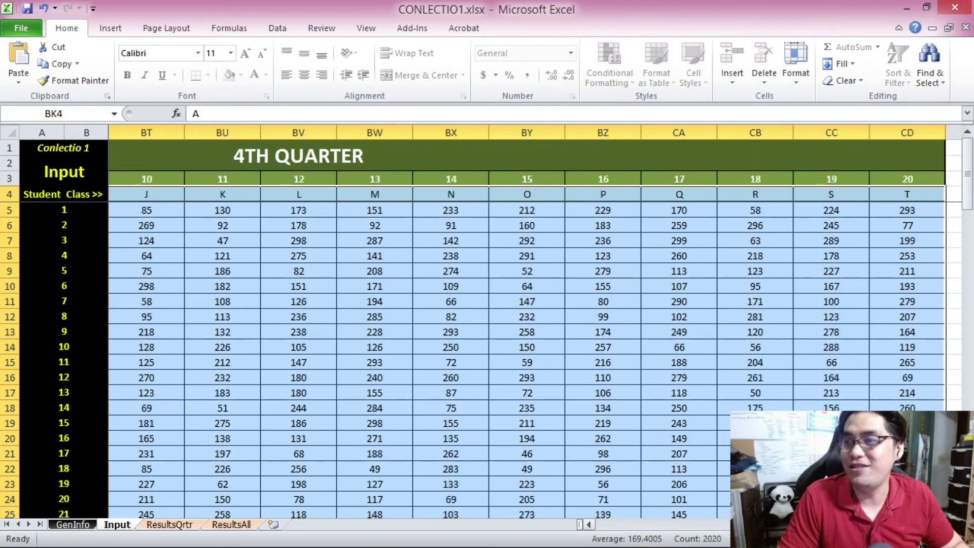
scroll(701, 436, down, 20)
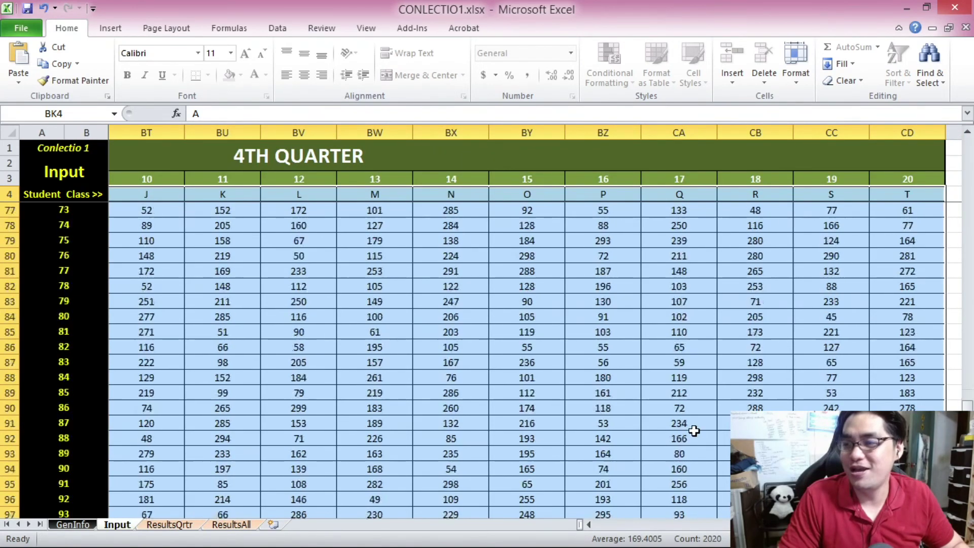
- Look over the pasted 4th Quarter classes and scores on the Input sheet, checking the first class's name and score cells
scroll(939, 155, up, 20)
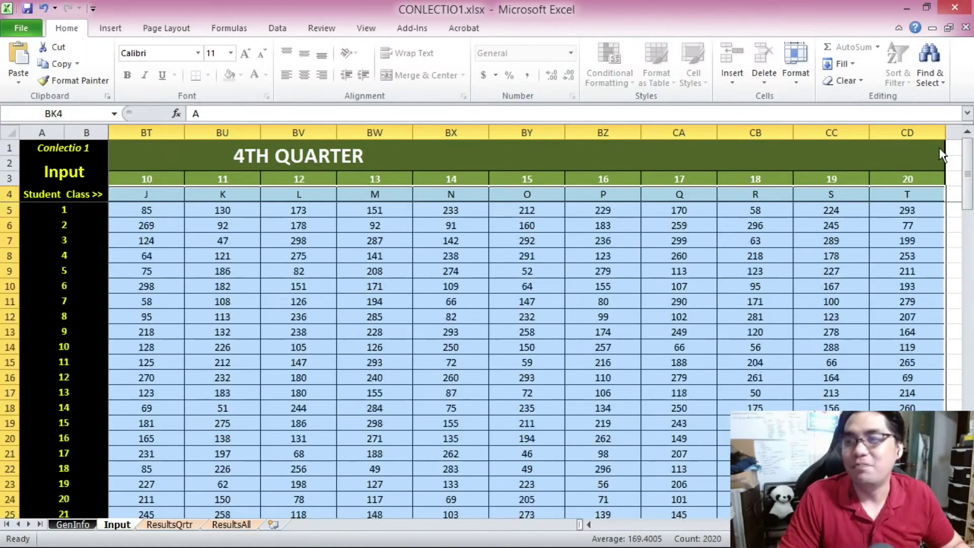
scroll(496, 304, left, 5)
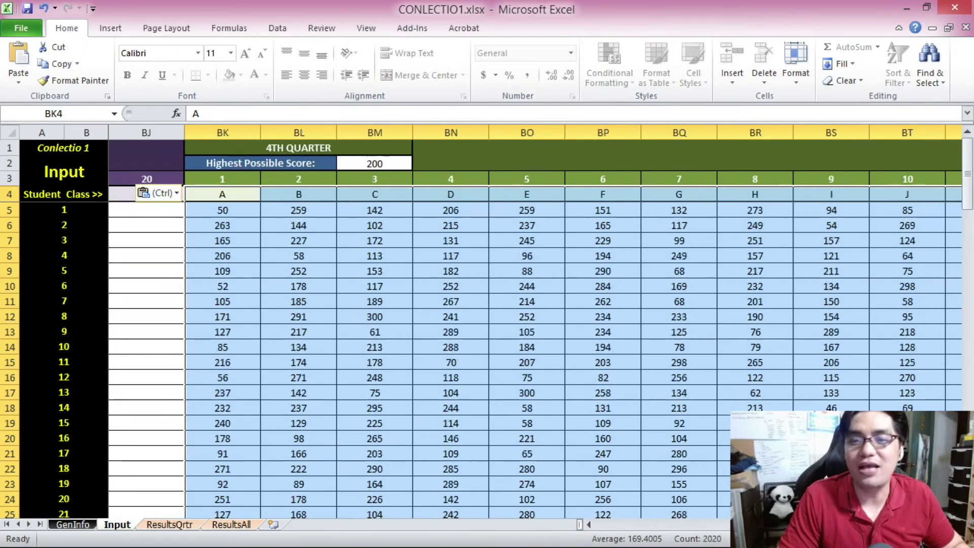
click(315, 227)
click(244, 212)
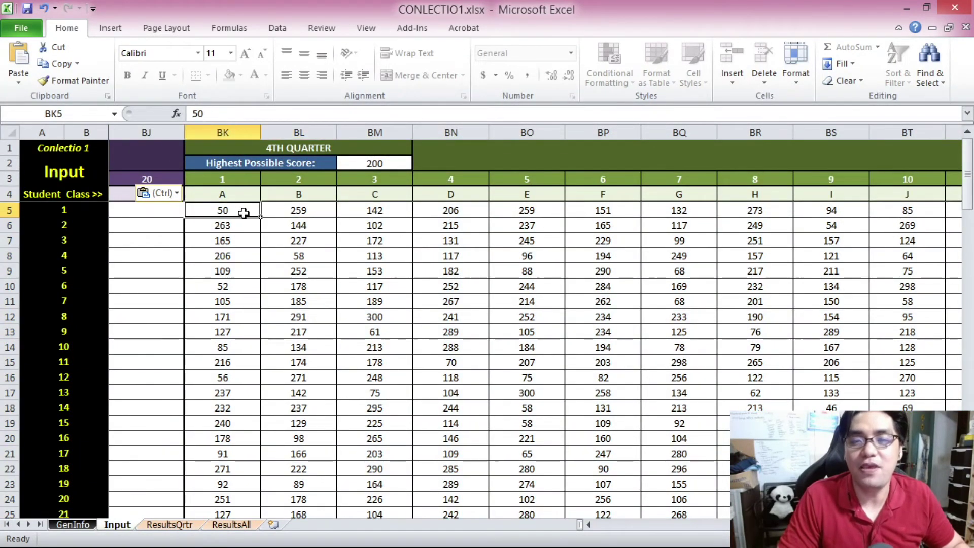
drag(257, 213, 257, 404)
click(283, 254)
click(241, 196)
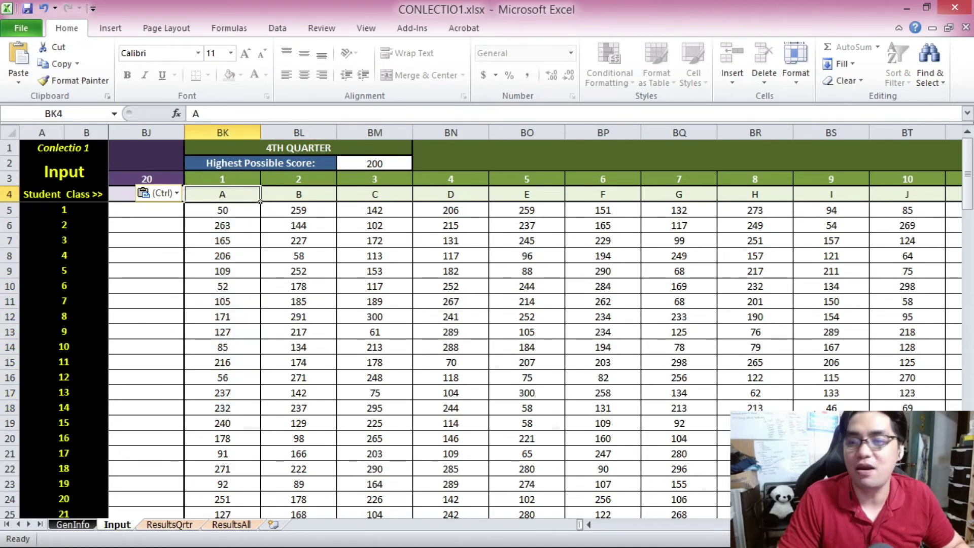
scroll(508, 324, right, 3)
scroll(507, 324, left, 3)
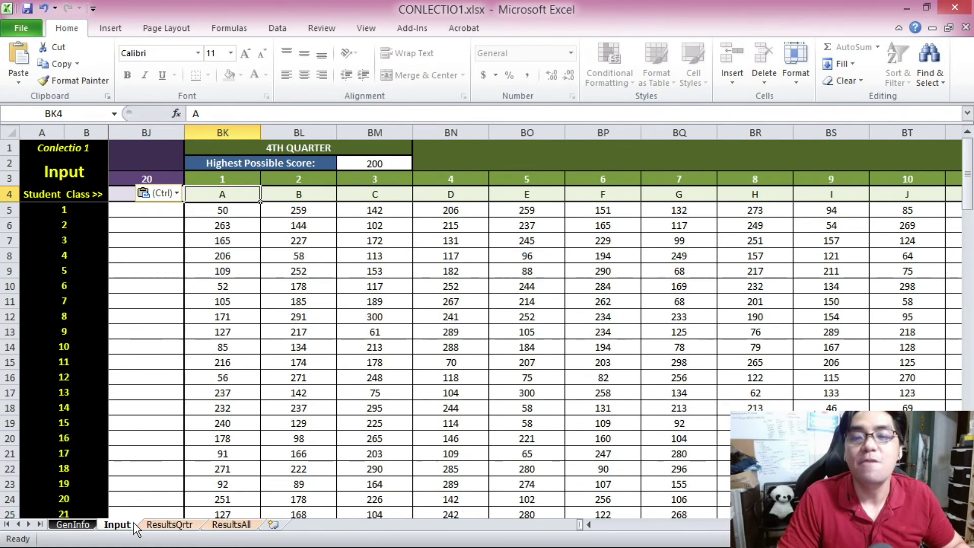
- Switch the quarterly printable results on the ResultsQrtr sheet to the 4th Quarter
click(152, 525)
click(148, 243)
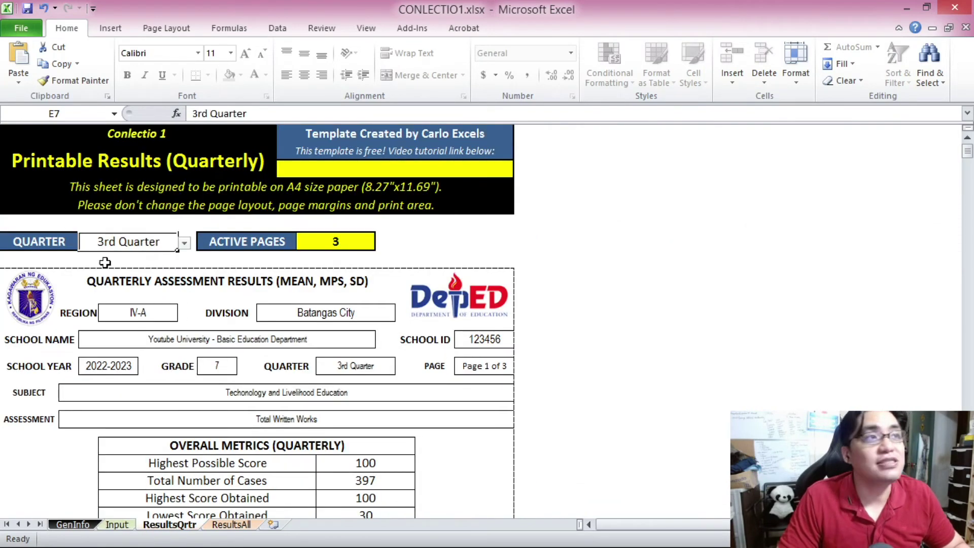
click(182, 238)
click(127, 290)
- Review the 4th Quarter overall metrics, the per-class metrics for classes A to T, and the start of page 2
scroll(127, 290, down, 3)
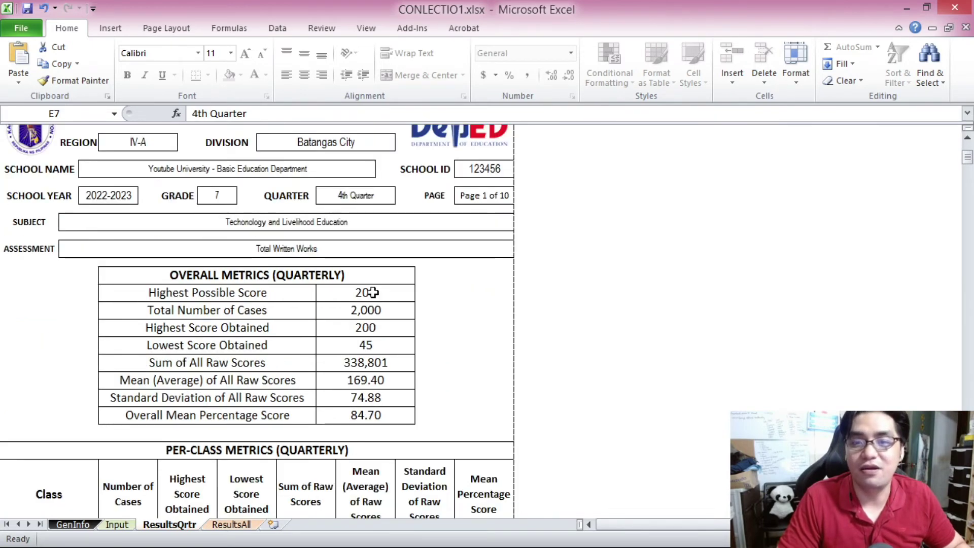
click(372, 292)
scroll(373, 292, down, 1)
click(370, 321)
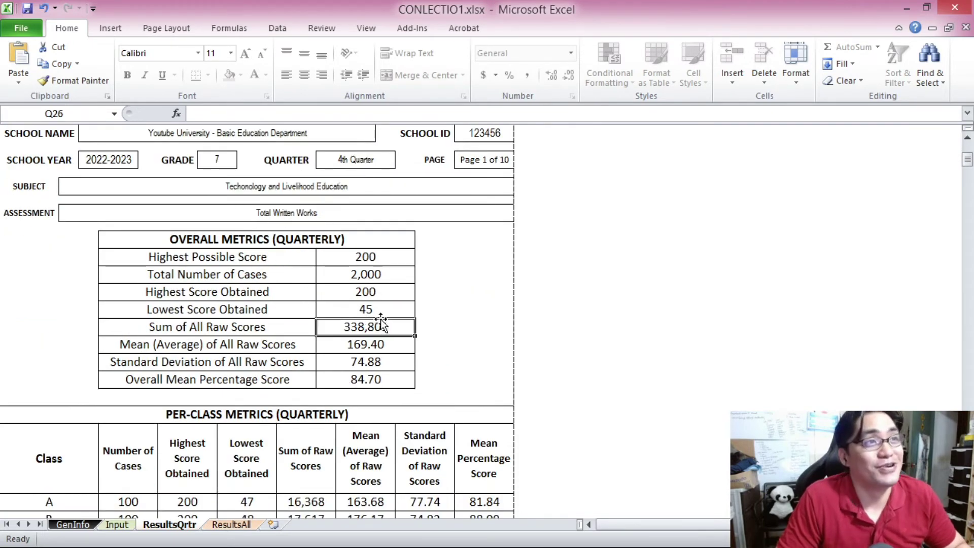
scroll(417, 362, down, 4)
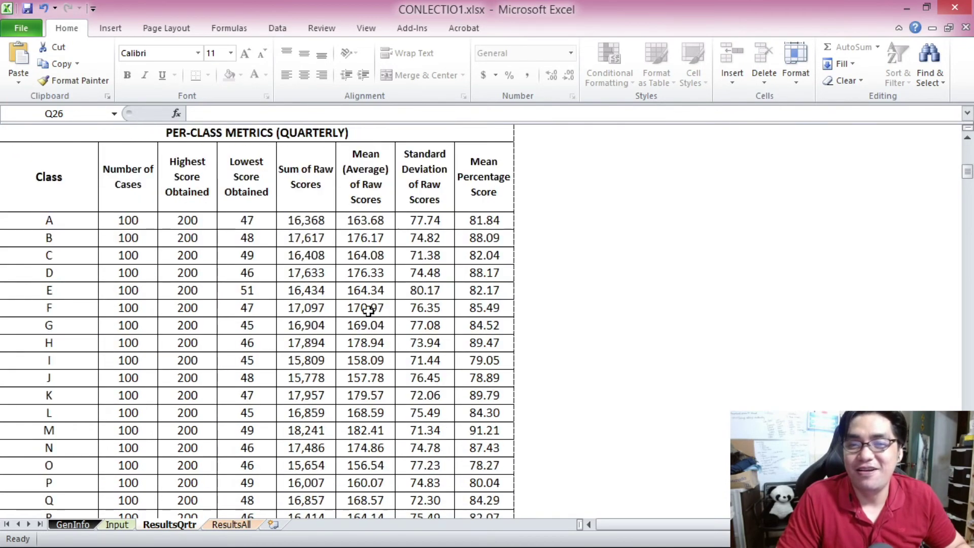
scroll(324, 272, up, 2)
scroll(293, 271, down, 4)
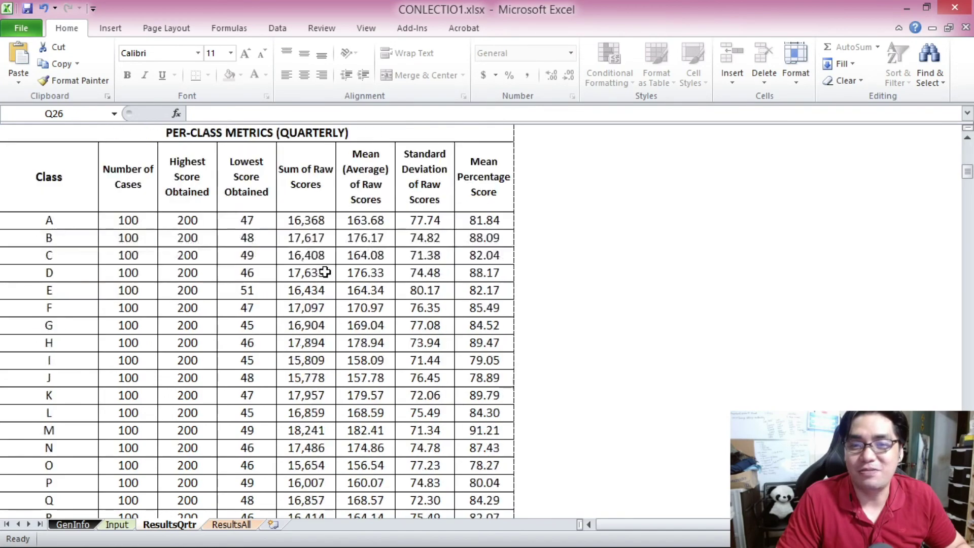
scroll(86, 170, down, 3)
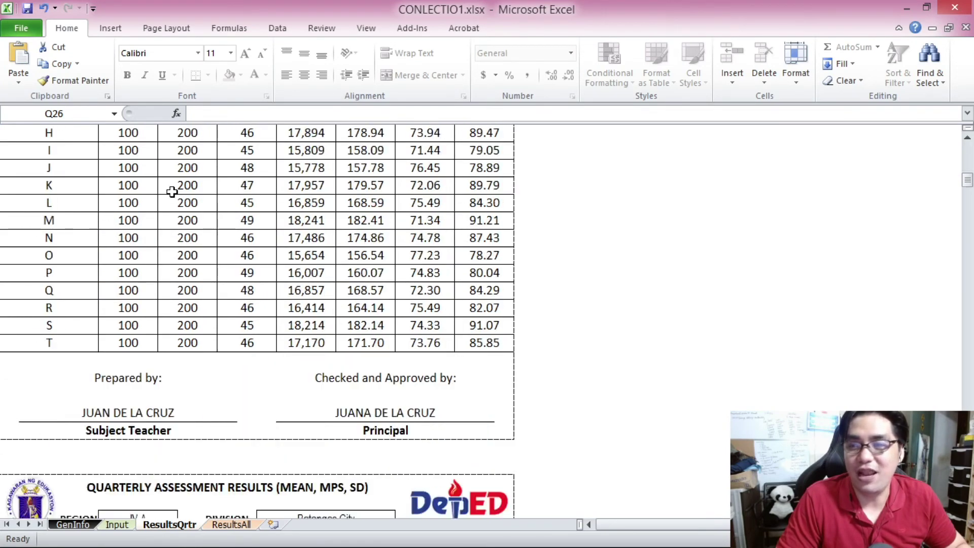
drag(967, 182, 968, 186)
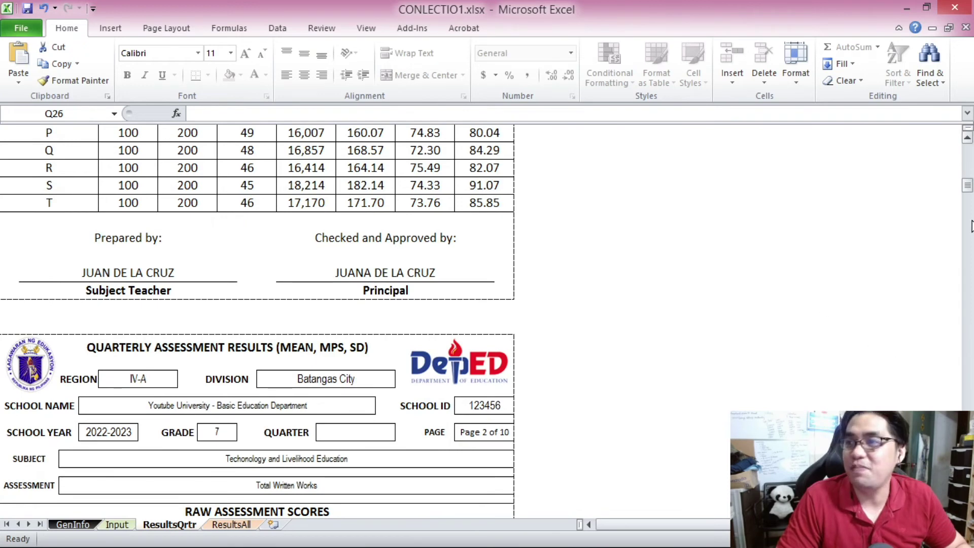
drag(967, 186, 968, 147)
- Check the 4th Quarter report's active page count, set its print range to pages 1 to 10, and return to the sheet
click(347, 245)
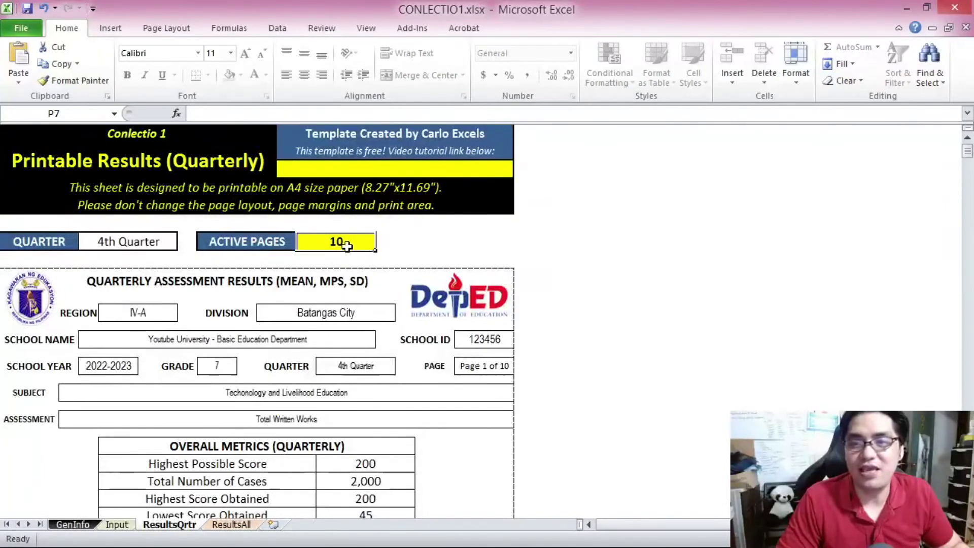
click(19, 28)
click(50, 230)
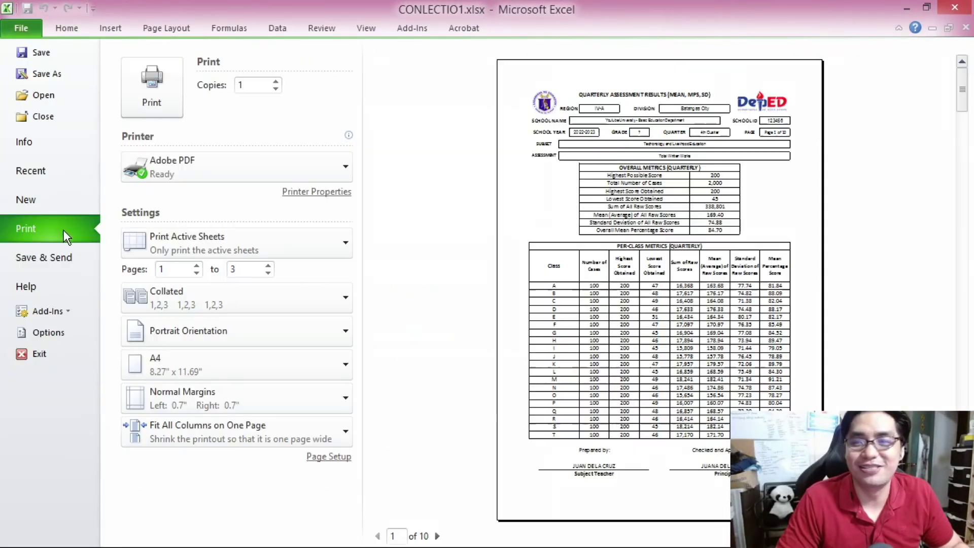
click(229, 269)
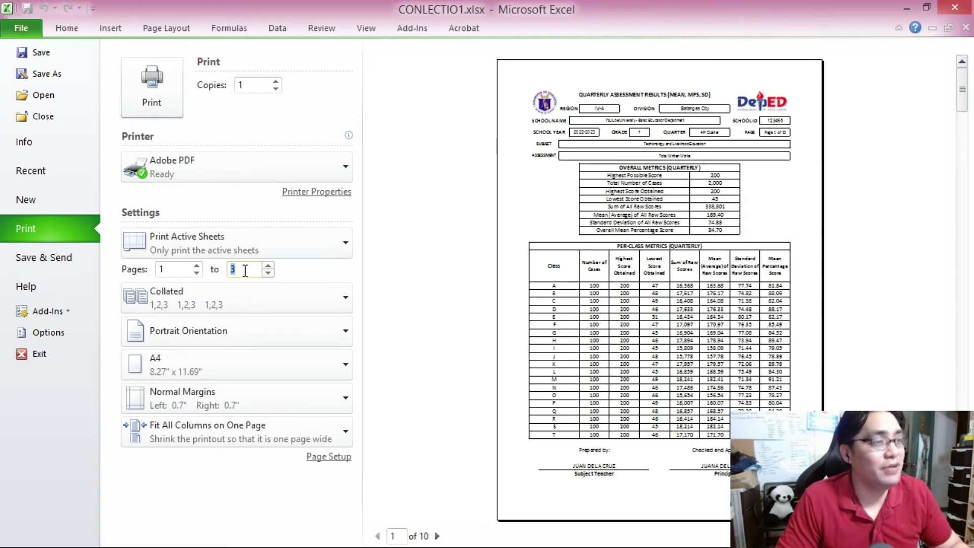
text(10)
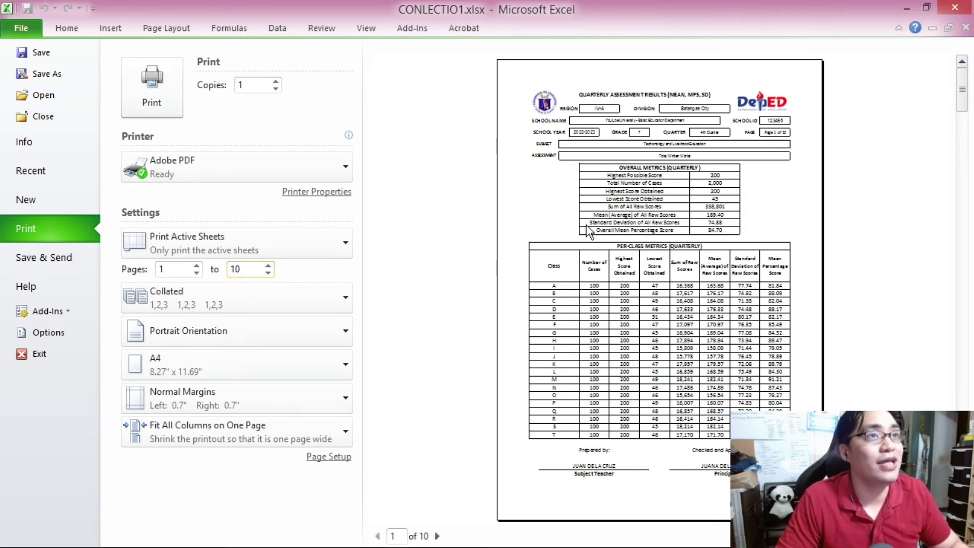
scroll(590, 231, down, 1)
scroll(590, 231, up, 1)
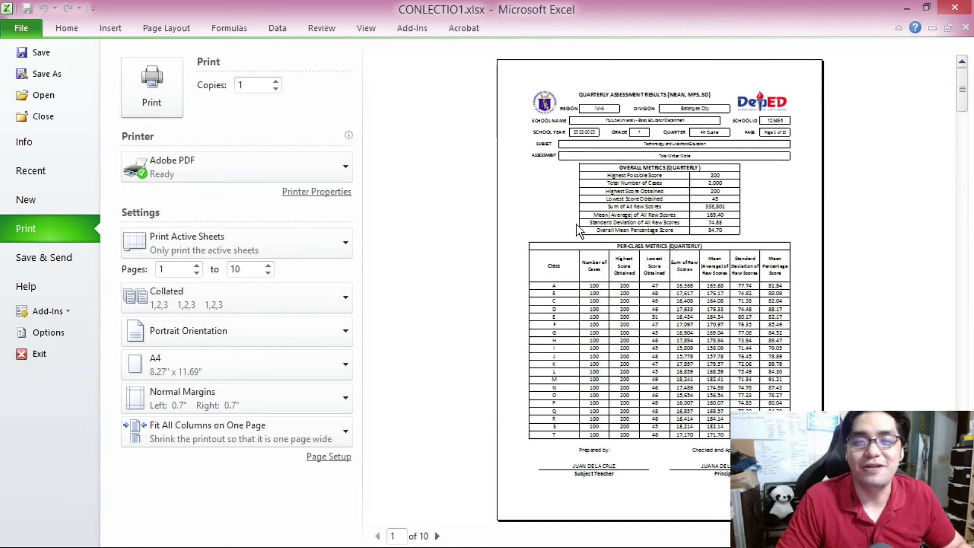
key(Escape)
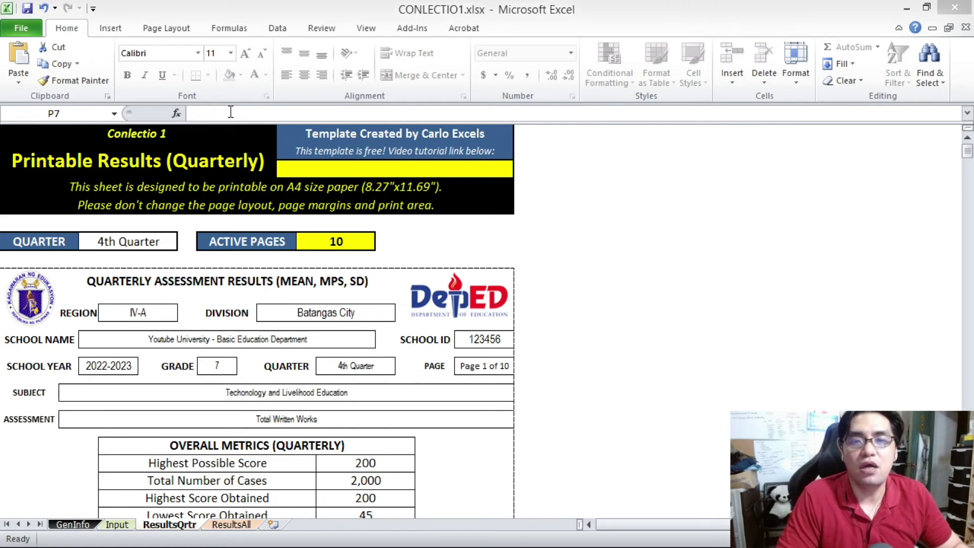
key(alt+Tab)
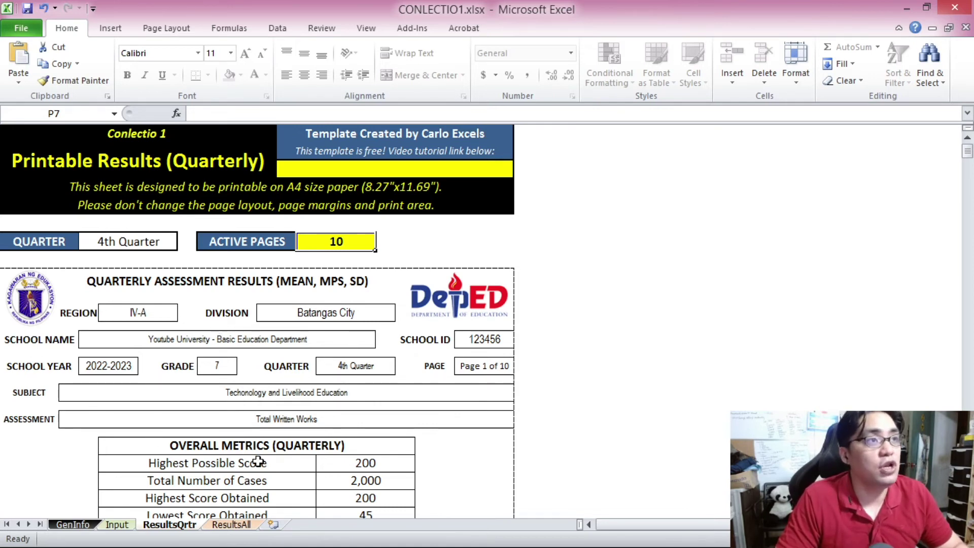
- Review the overall printable results on the ResultsAll sheet, including the header details and the metrics for all four quarters
click(232, 525)
scroll(210, 318, down, 2)
scroll(210, 318, up, 1)
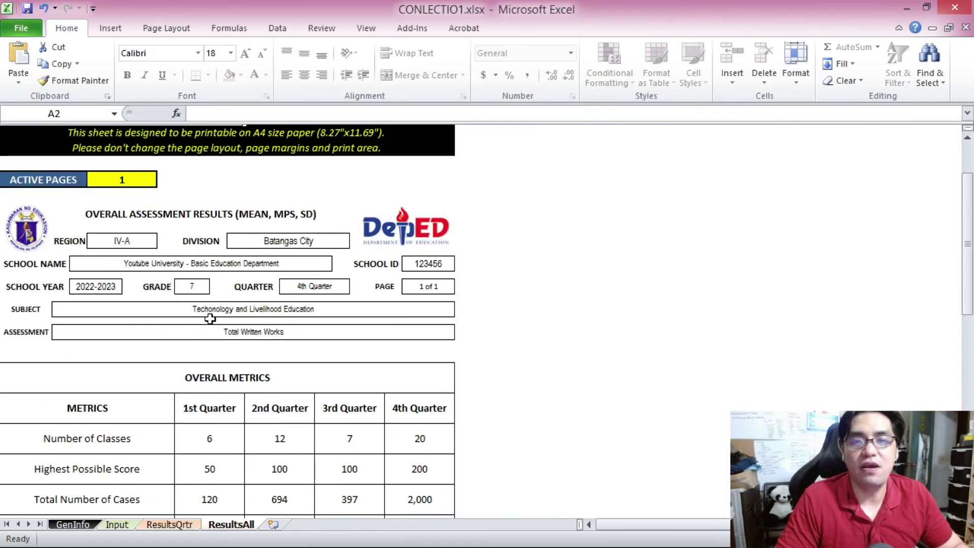
scroll(210, 318, down, 1)
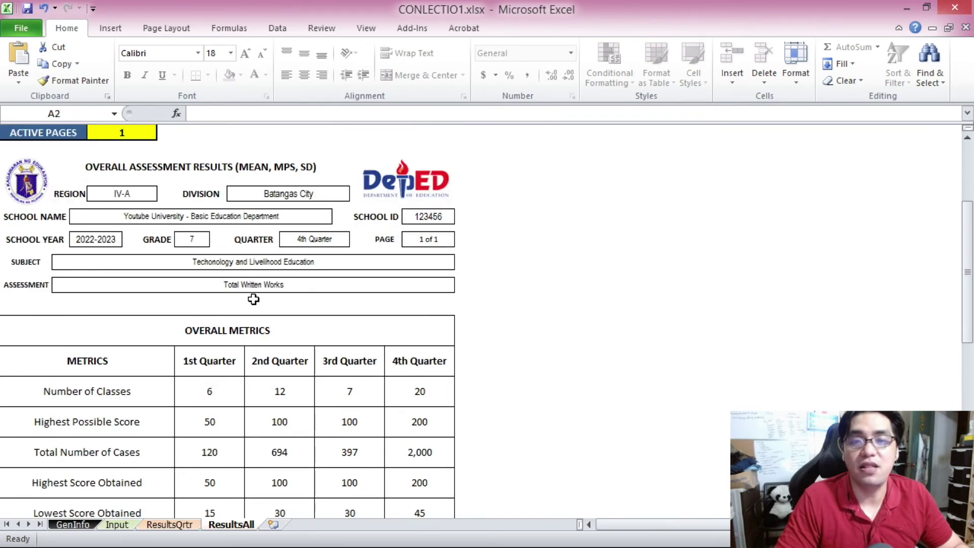
scroll(253, 299, down, 1)
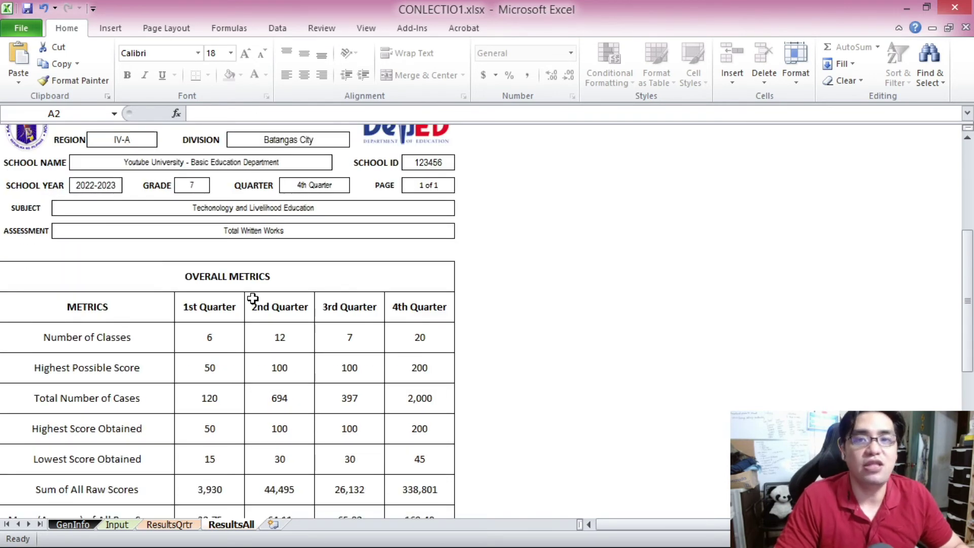
scroll(252, 299, up, 1)
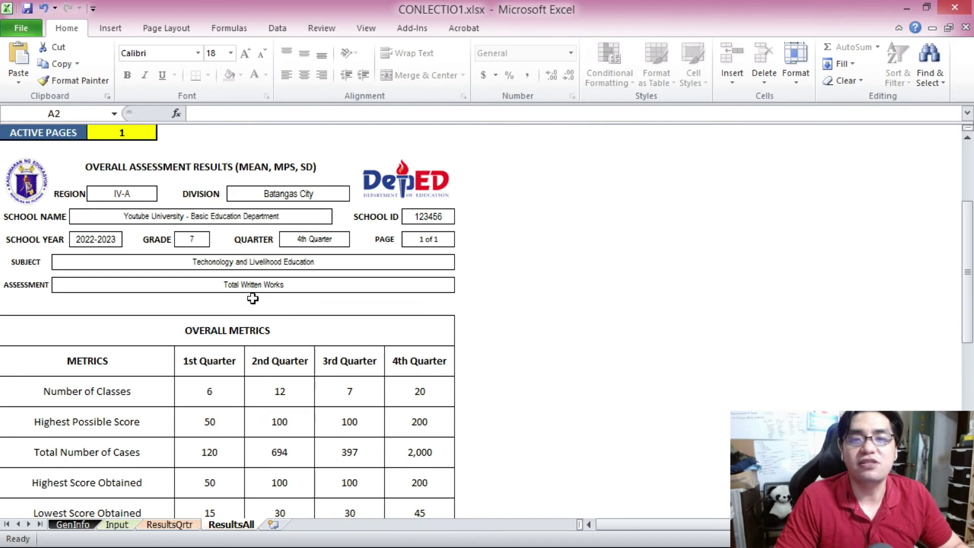
drag(972, 233, 969, 168)
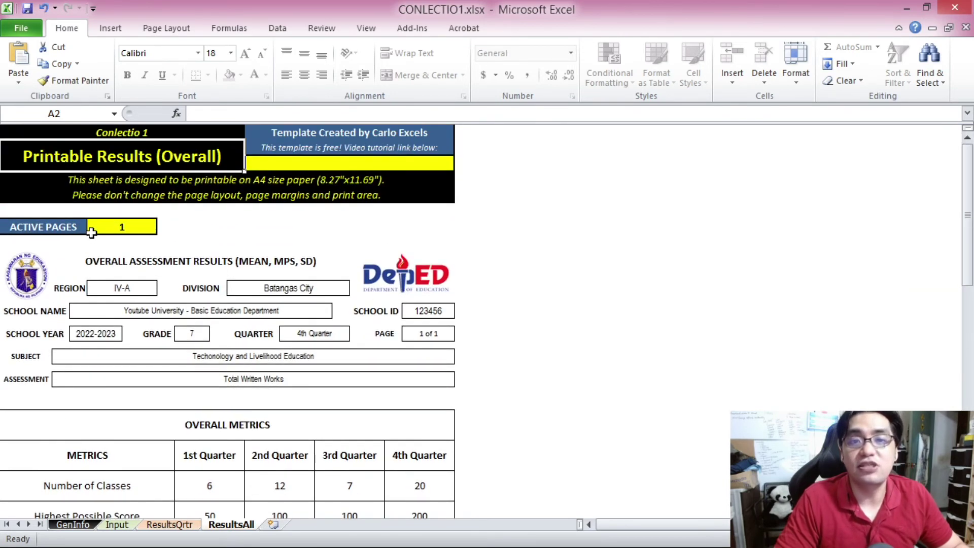
- Set the print range of the overall results to pages 1 to 1 and return to the sheet
click(24, 27)
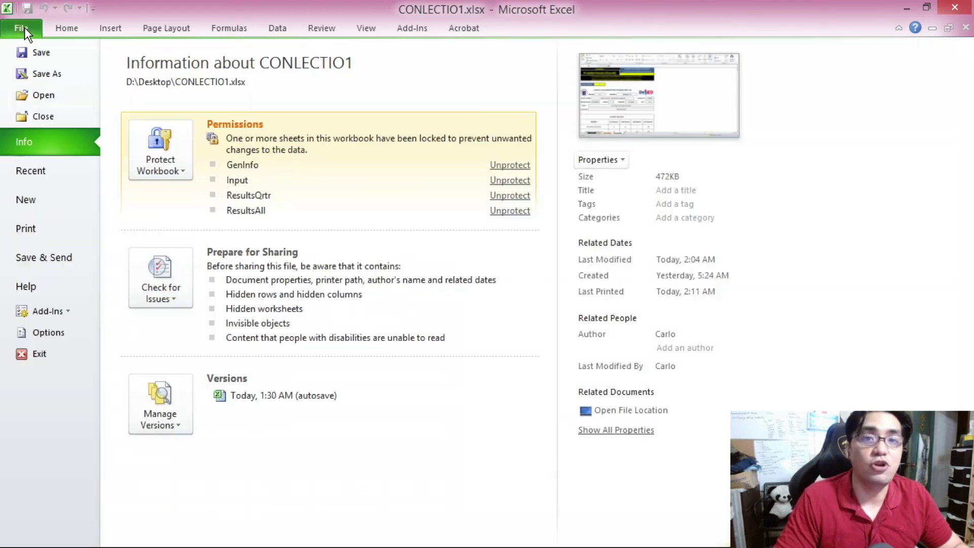
click(62, 231)
double_click(249, 272)
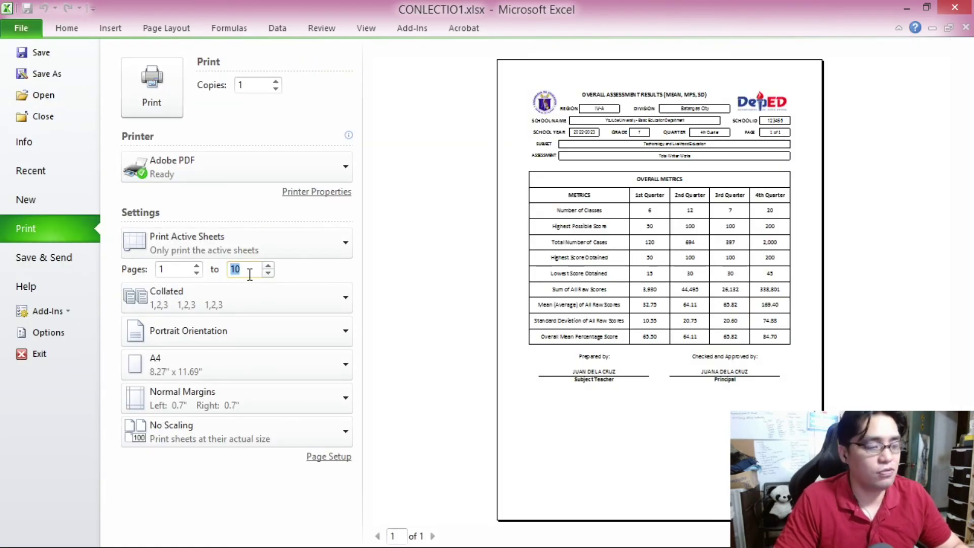
text(1)
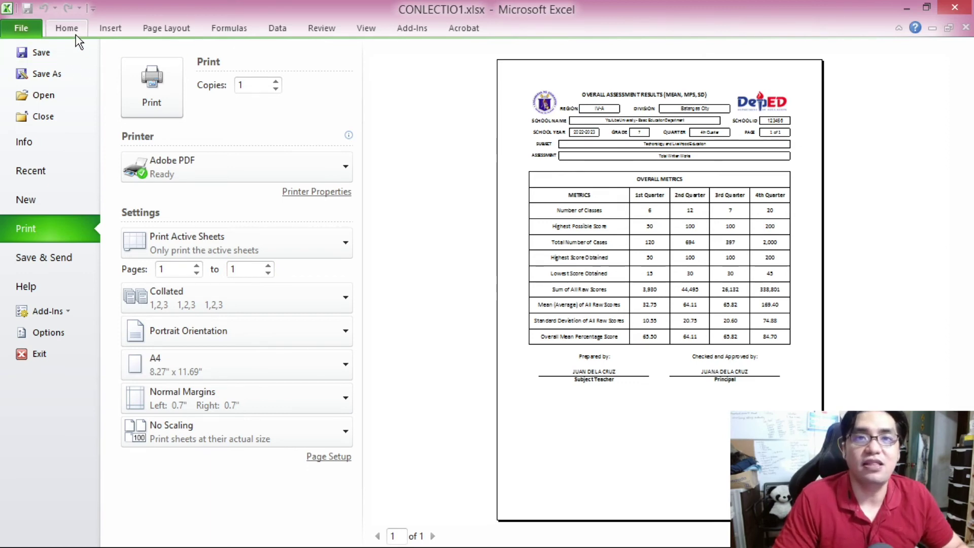
key(Escape)
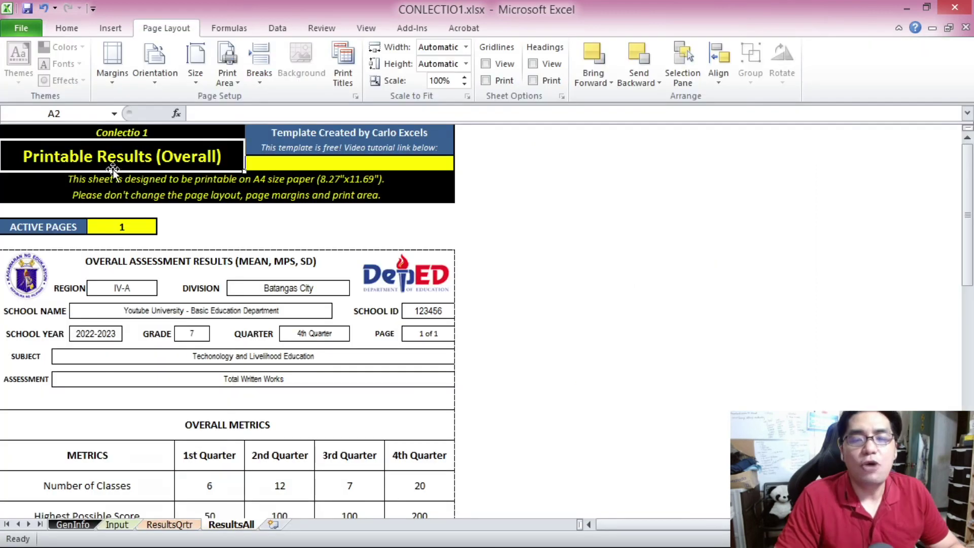
- Delete the round seal logo from the page 1 header of the quarterly results and look down through that page
click(178, 525)
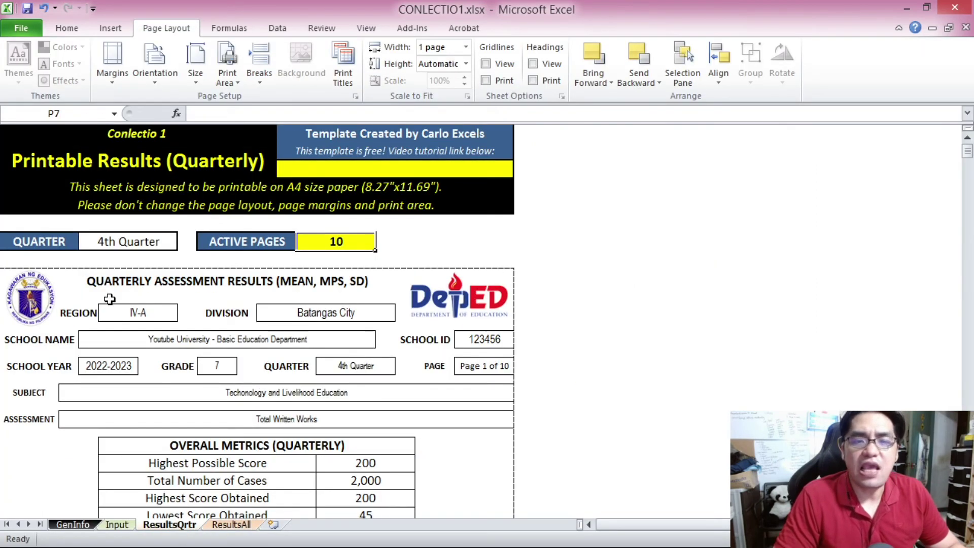
click(42, 303)
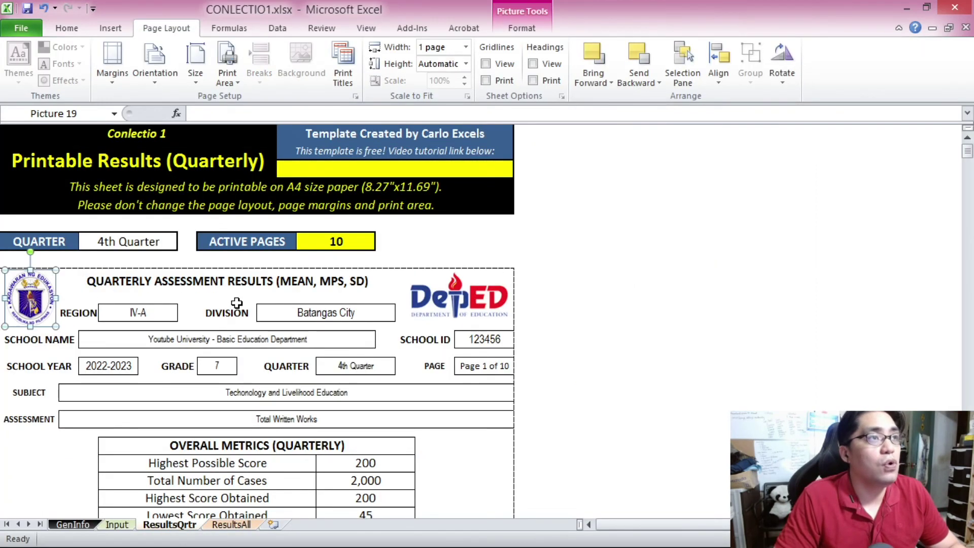
click(433, 313)
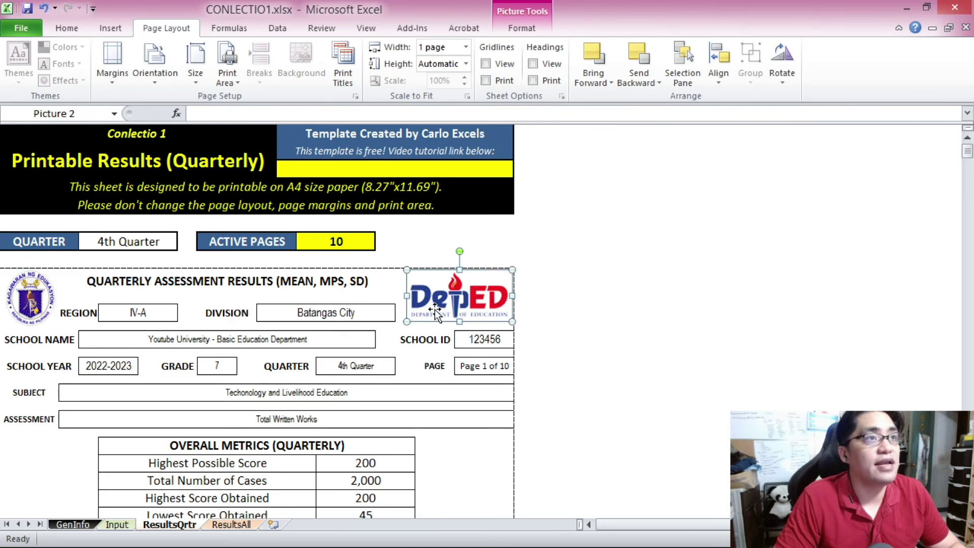
click(43, 303)
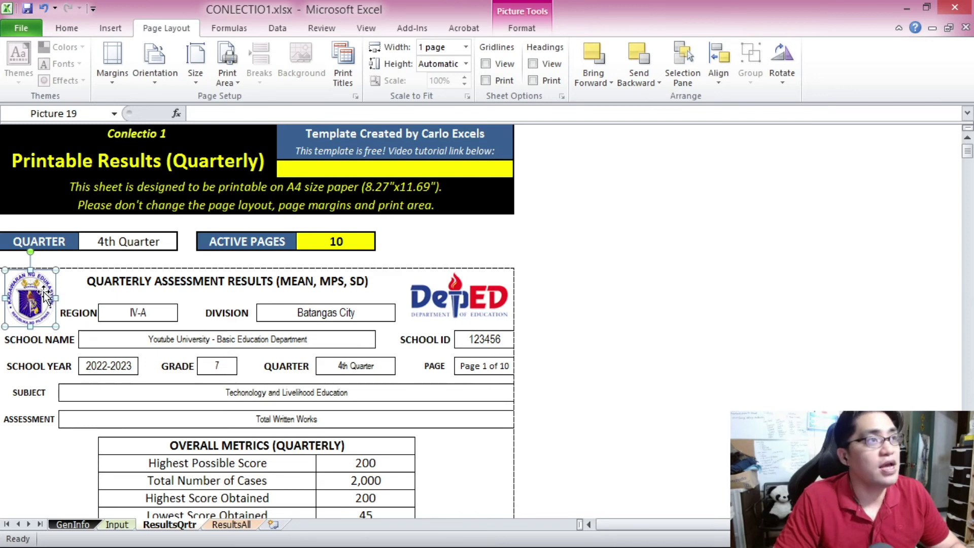
key(Delete)
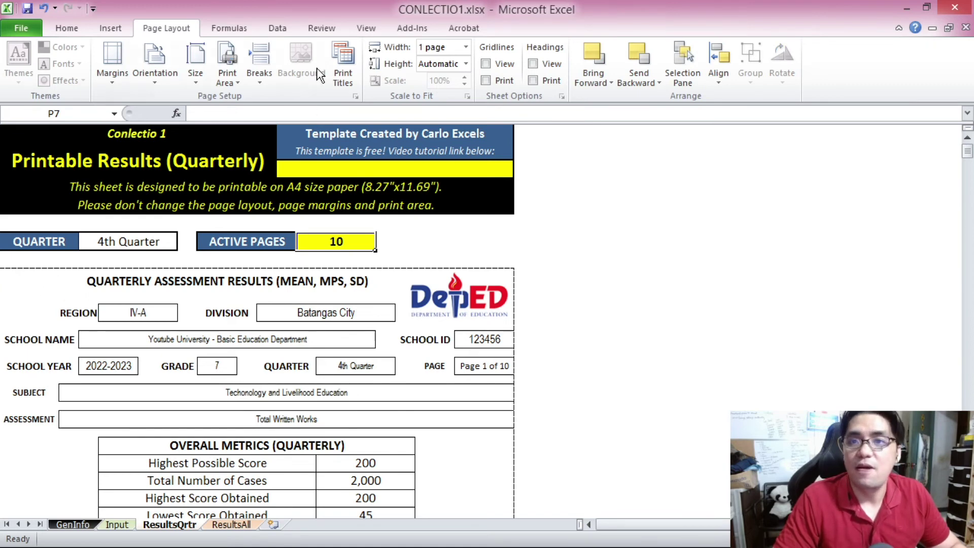
scroll(35, 313, down, 2)
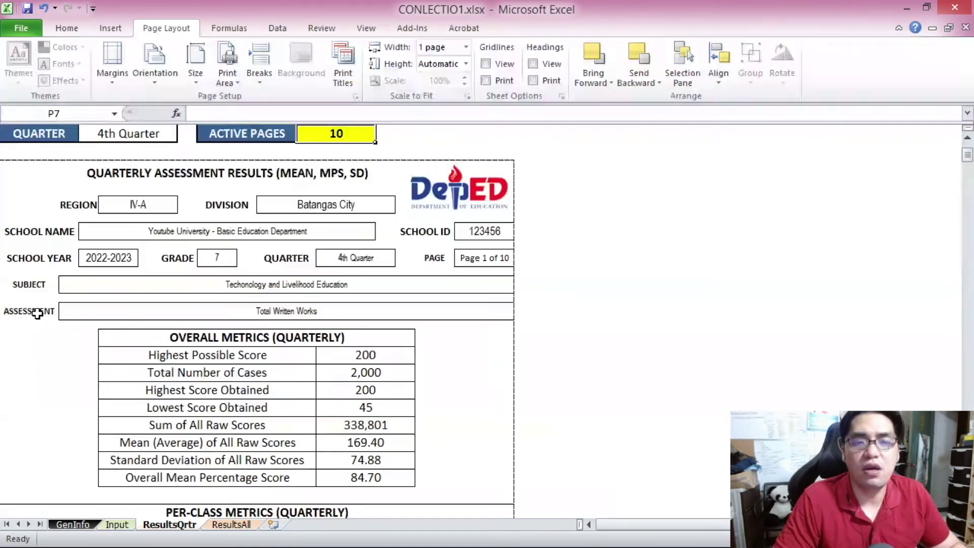
scroll(36, 313, down, 7)
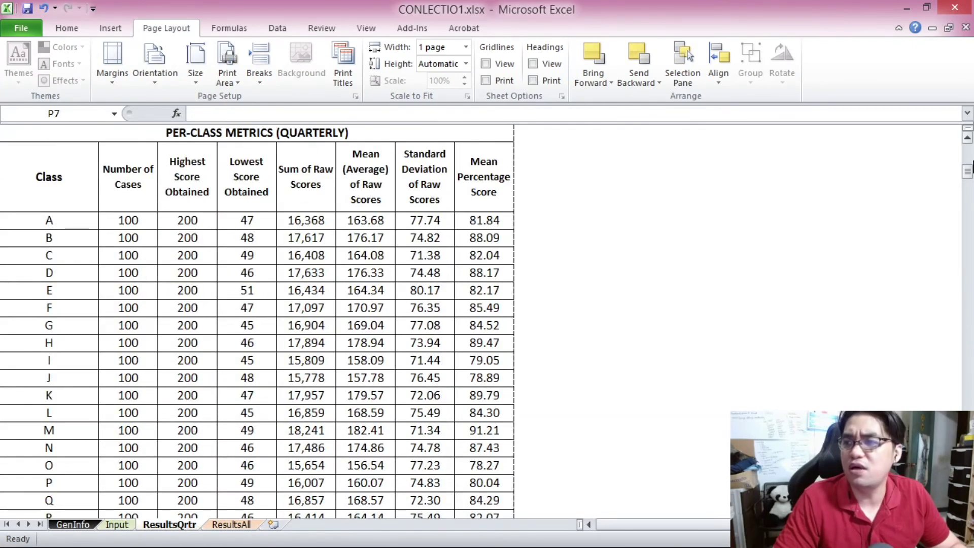
- Review page 1 of the quarterly results, from the header through the per-class metrics to the teacher and principal signature lines
drag(969, 171, 969, 150)
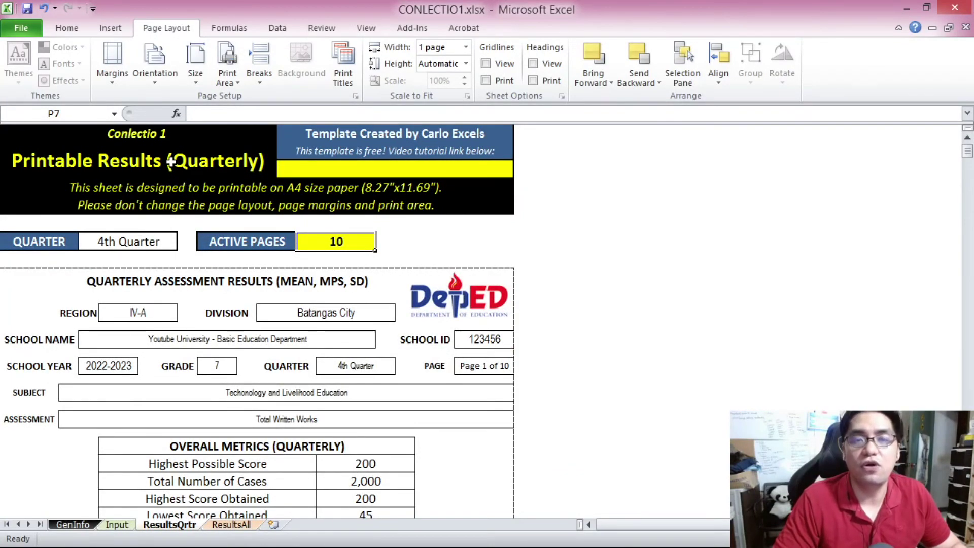
scroll(232, 200, down, 12)
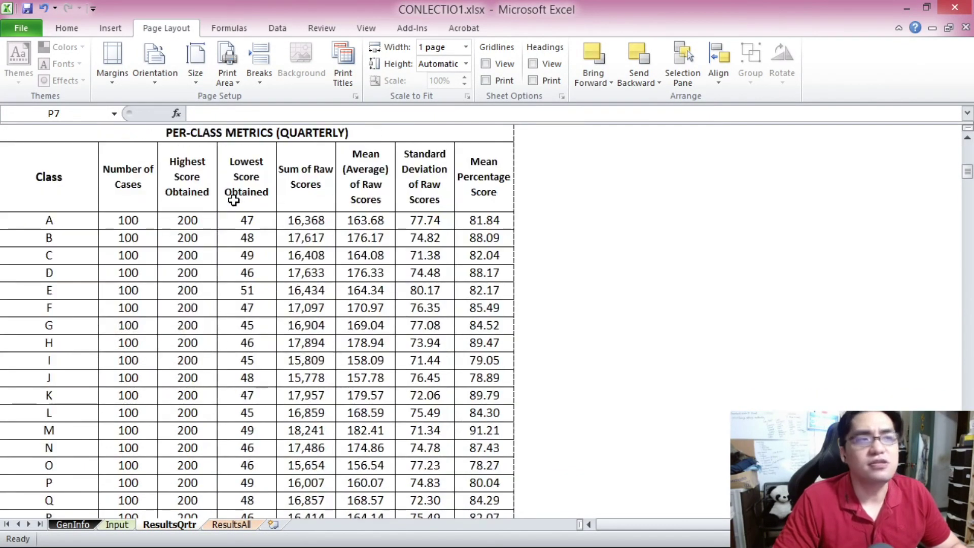
scroll(234, 201, down, 4)
click(154, 303)
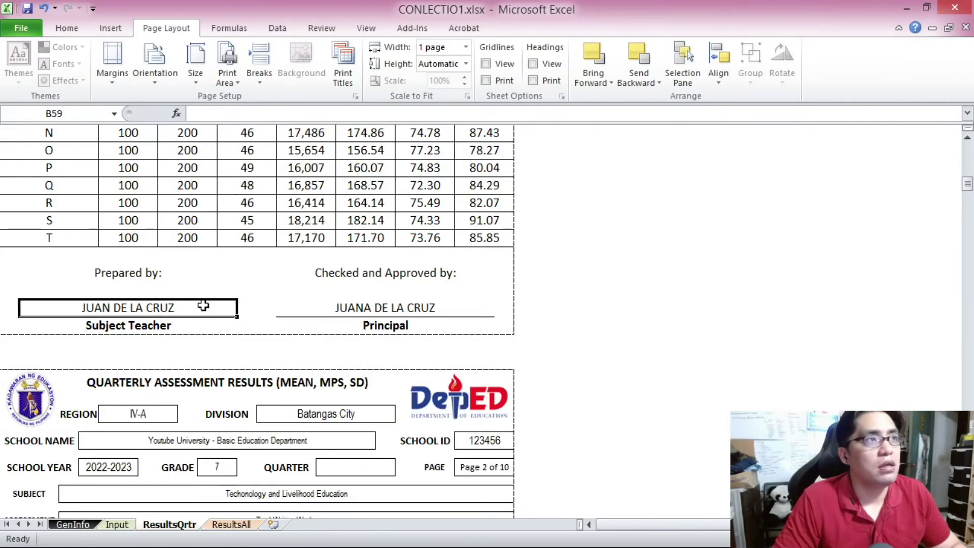
click(130, 288)
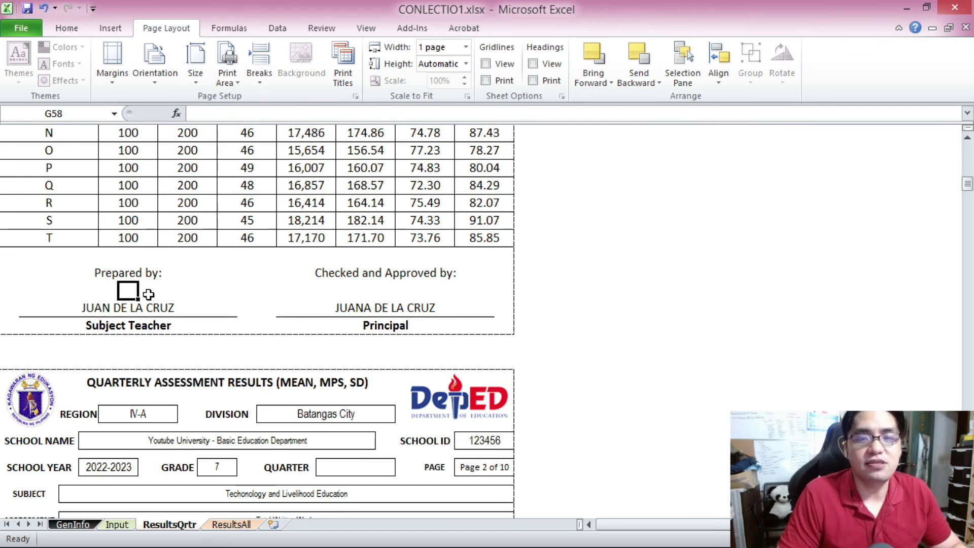
click(145, 304)
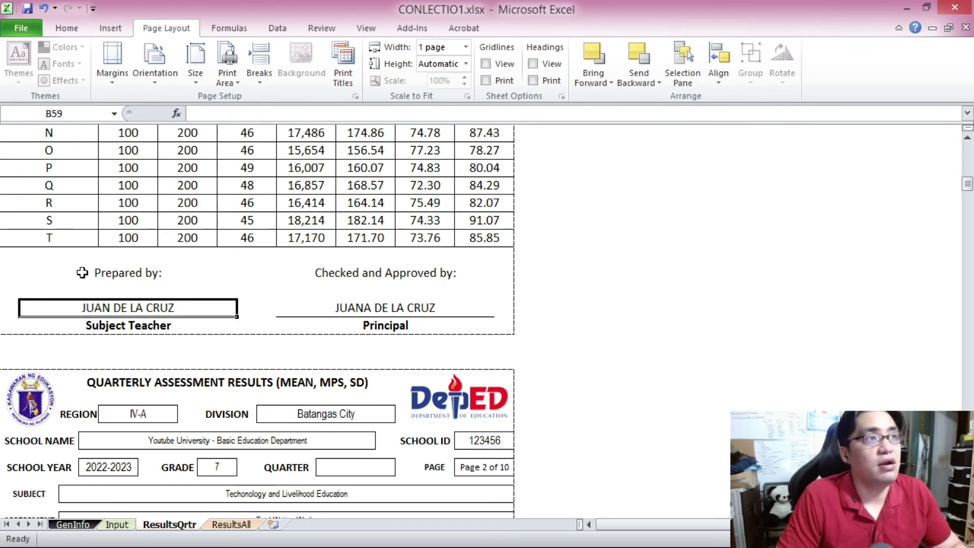
click(371, 314)
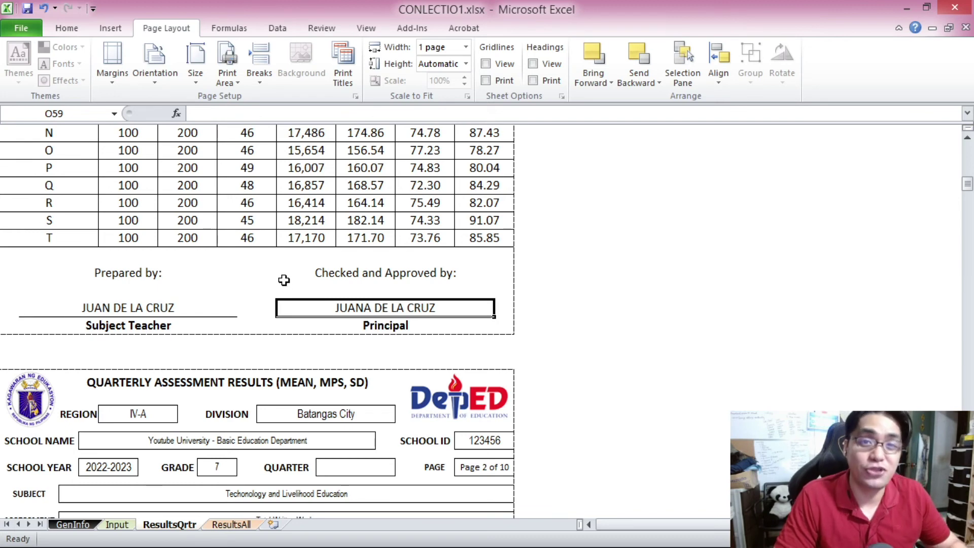
click(148, 291)
- Delete the round seal logo from the header of the overall results on the ResultsAll sheet
click(231, 525)
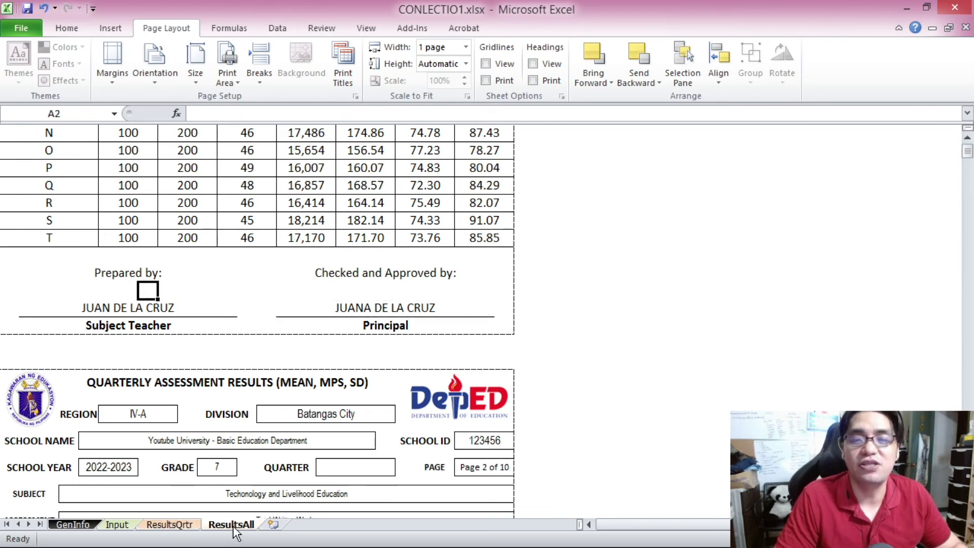
click(38, 285)
key(Delete)
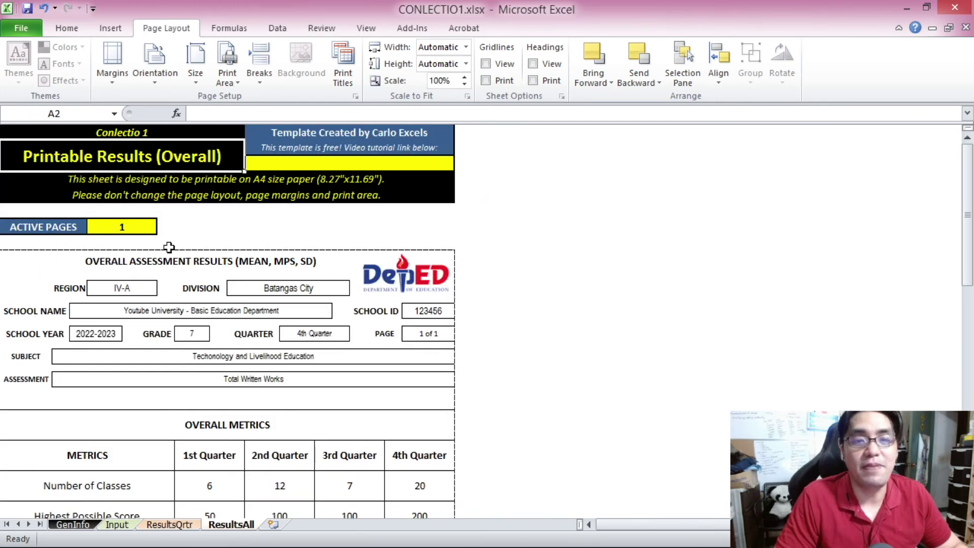
- Check the subject teacher and principal signature lines at the end of the overall results
scroll(212, 300, down, 10)
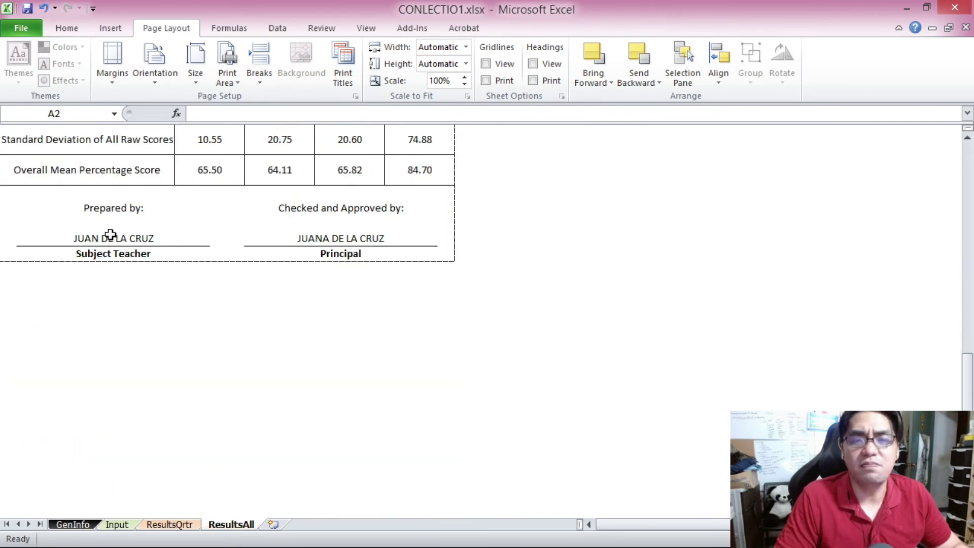
click(115, 236)
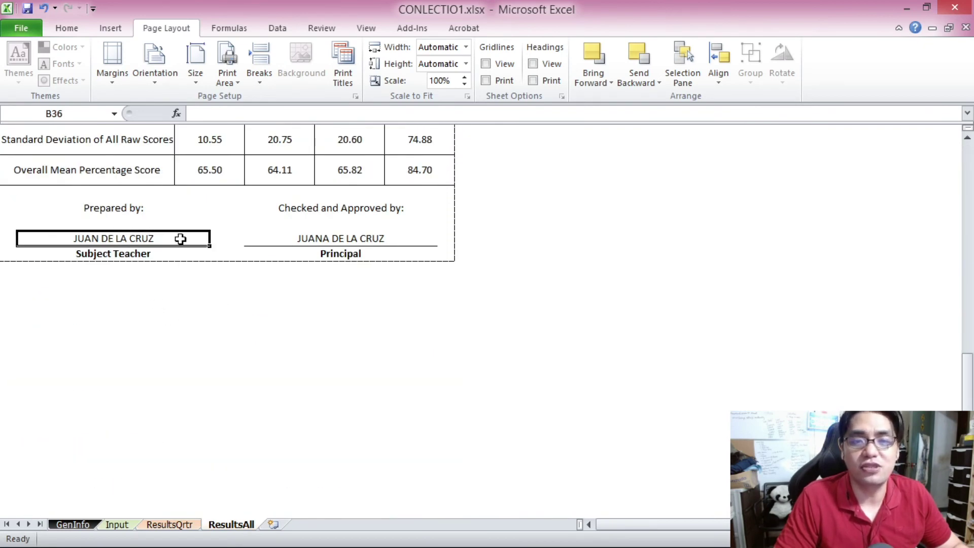
click(363, 237)
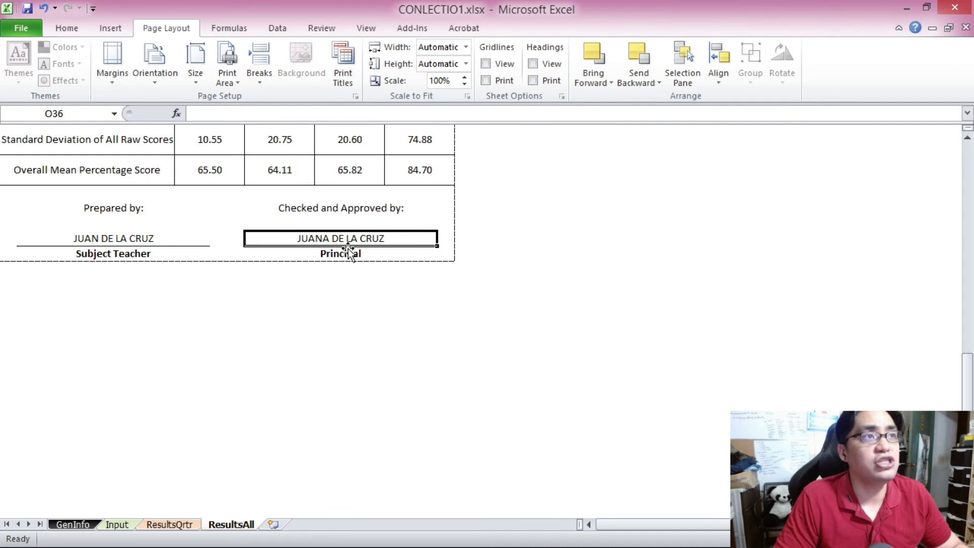
- Undo the deletion of the round seal logo in the overall results header
scroll(371, 247, up, 6)
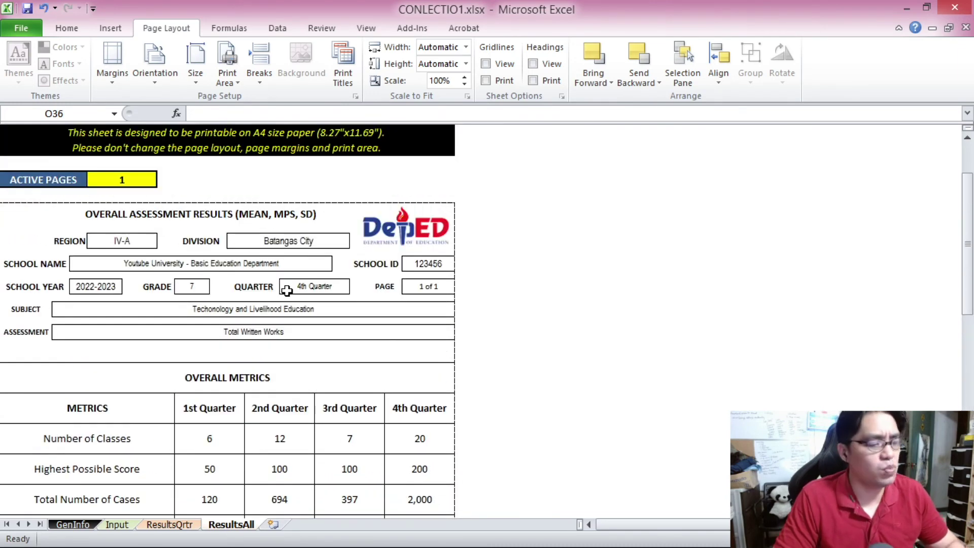
scroll(284, 284, down, 1)
scroll(228, 307, up, 1)
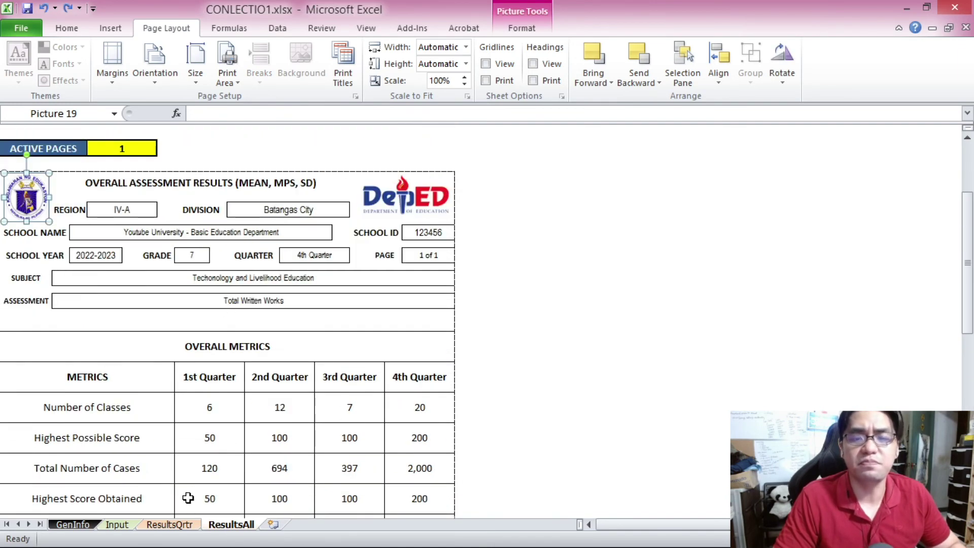
- Undo the deletion of the seal logo on page 1 of the ResultsQrtr sheet and deselect the logo
click(169, 525)
scroll(176, 357, up, 10)
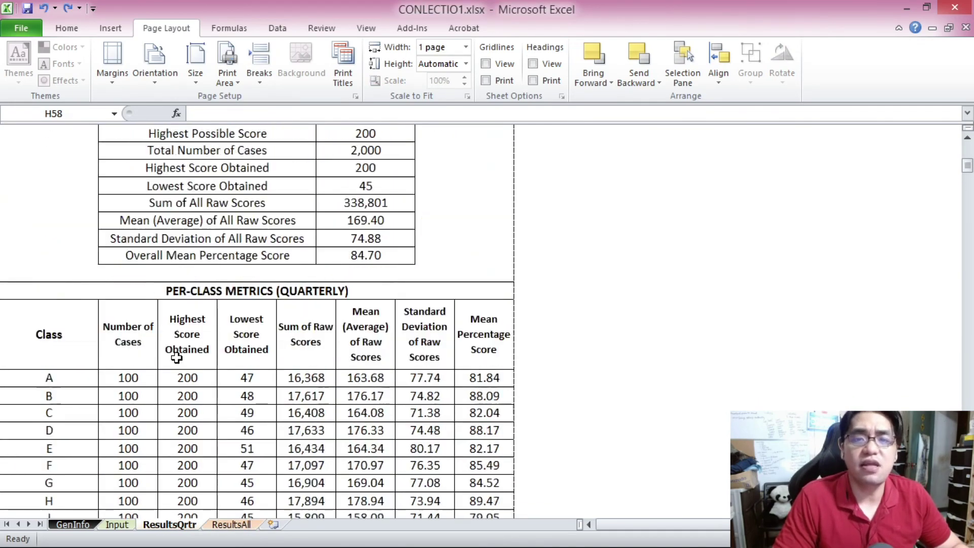
scroll(176, 358, up, 3)
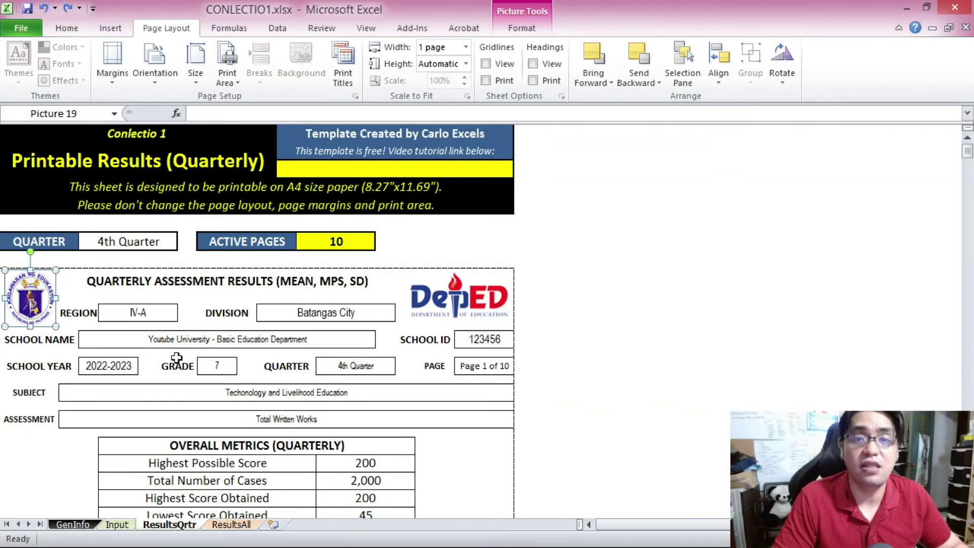
click(177, 286)
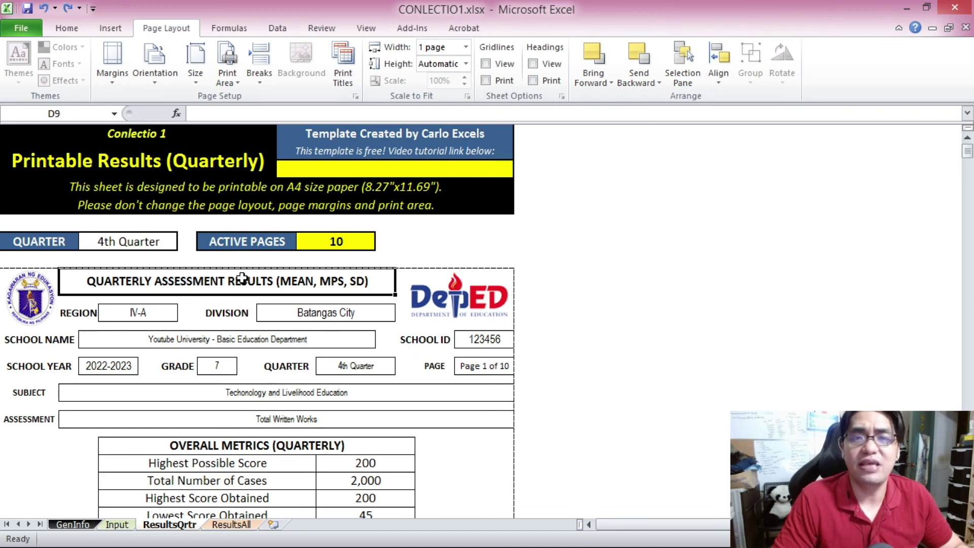
- Review the subject entry on the GenInfo sheet, and the header logos and overall metrics on page 1 of the quarterly results
click(85, 524)
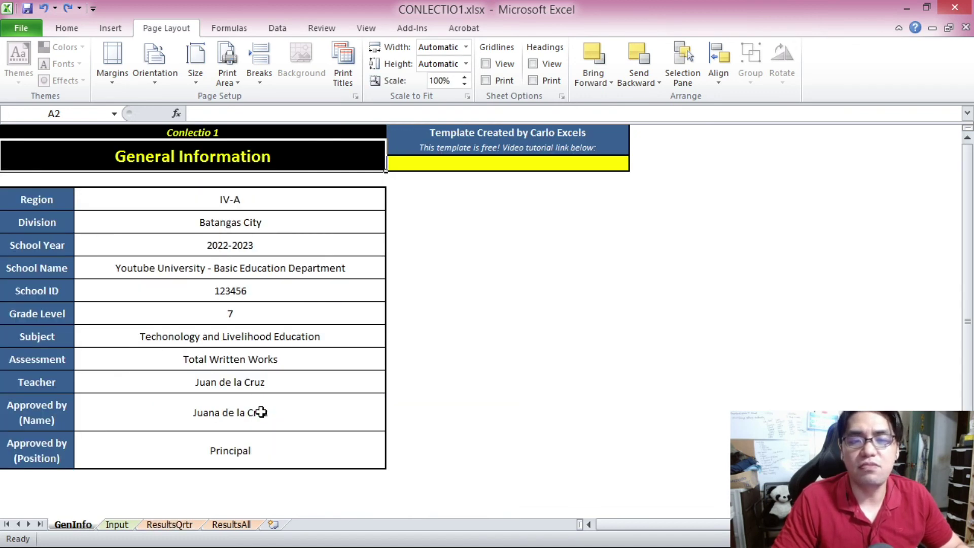
click(259, 339)
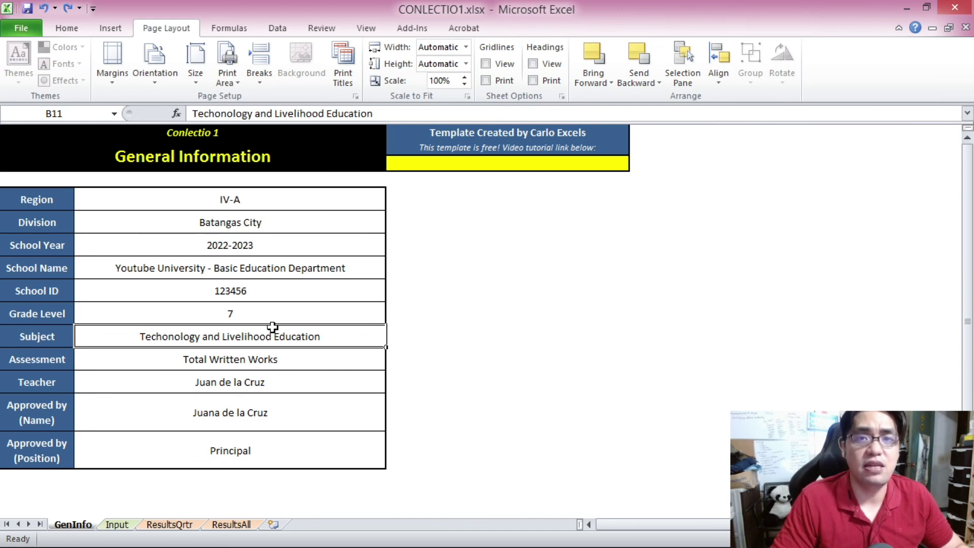
click(169, 525)
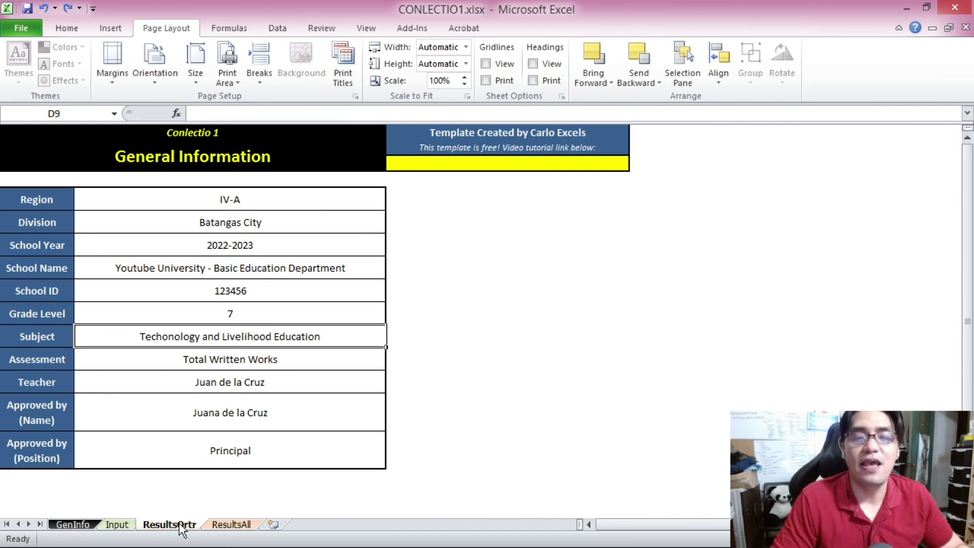
click(31, 299)
click(446, 296)
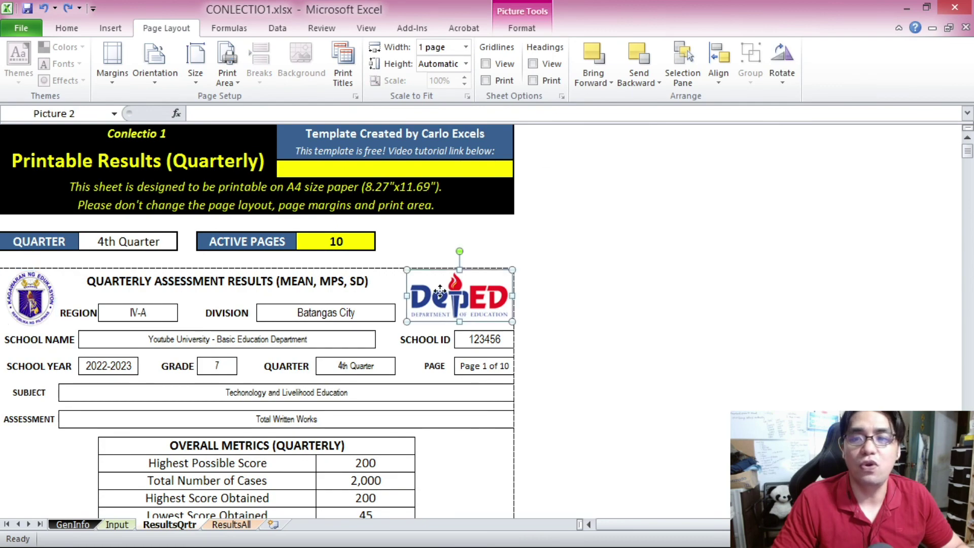
scroll(309, 314, down, 3)
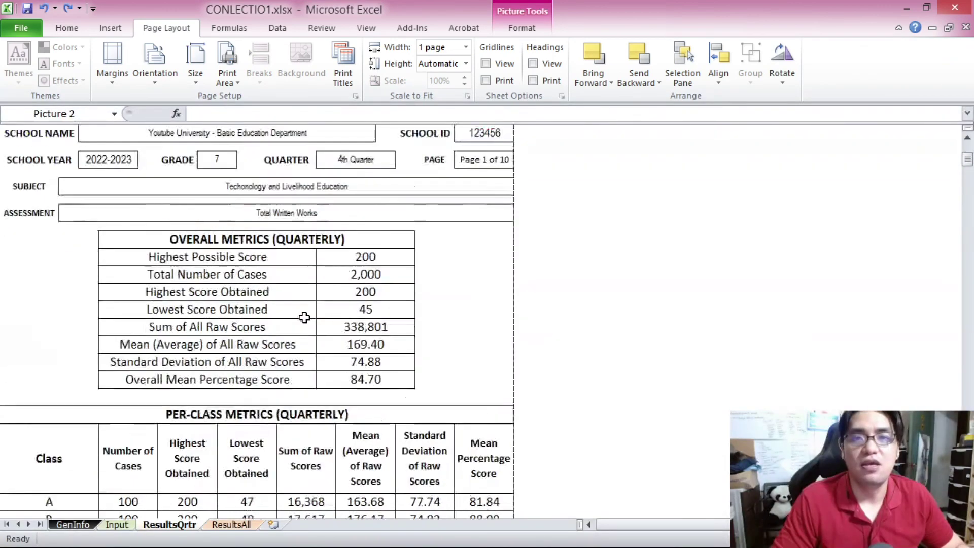
scroll(307, 315, up, 3)
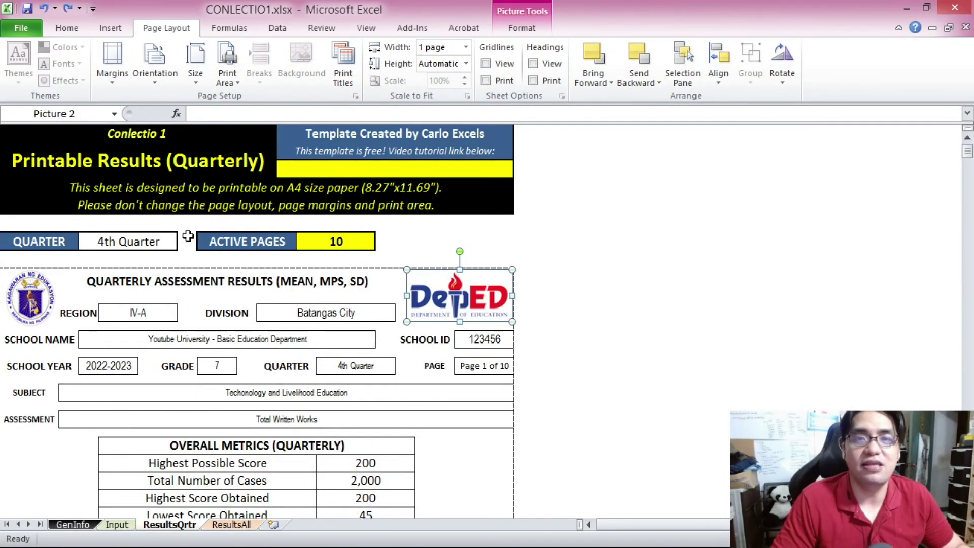